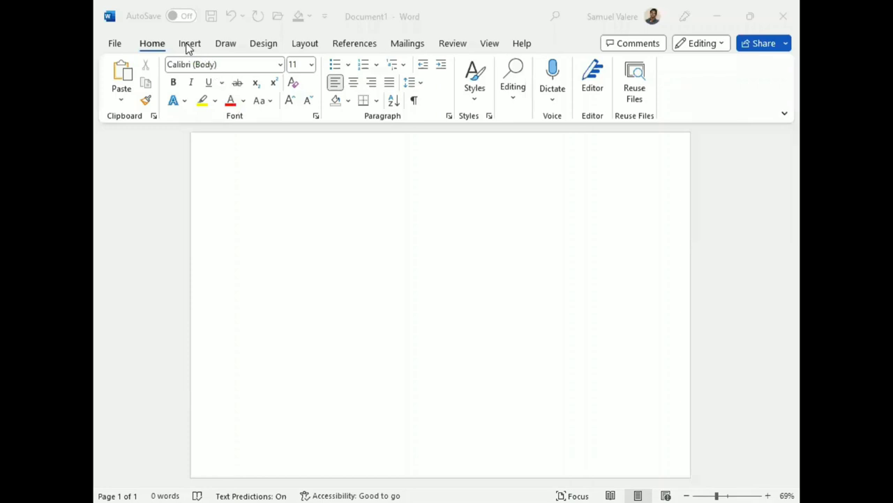
Show the Insert ribbon commands above the blank Document1 page
click(187, 46)
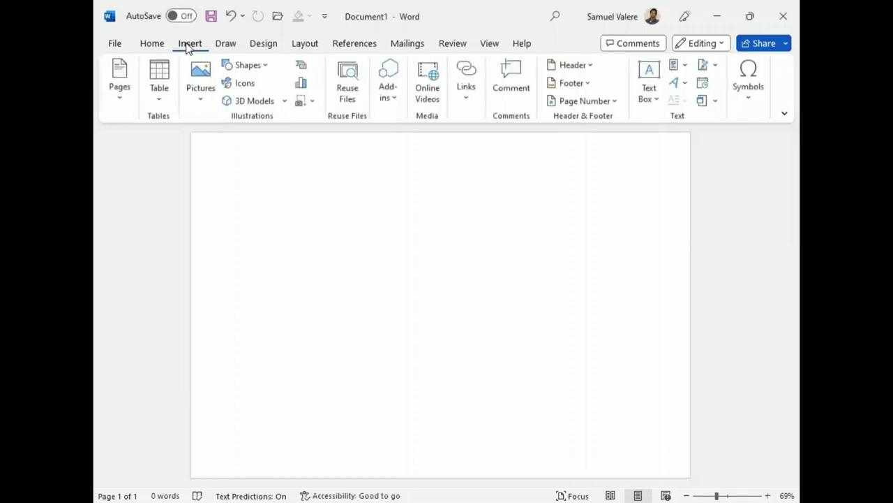
Draw a rectangle spanning nearly the whole page
click(249, 65)
click(268, 101)
drag(211, 151, 670, 460)
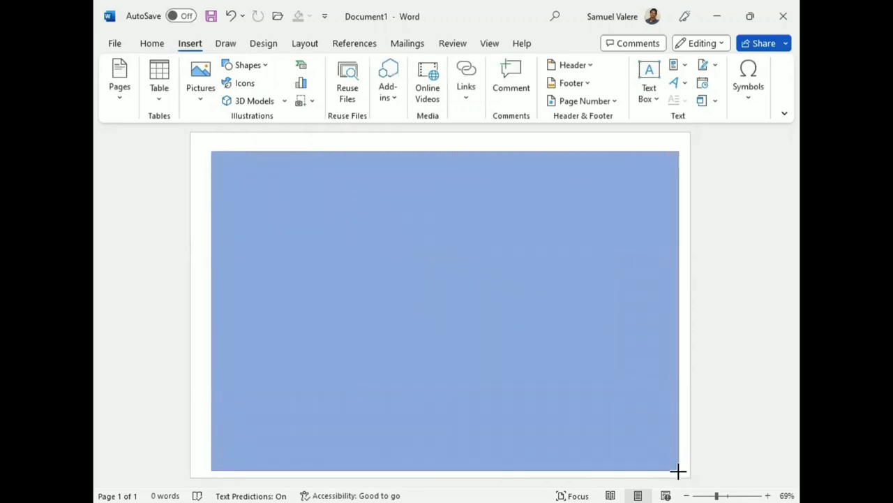
drag(670, 460, 678, 471)
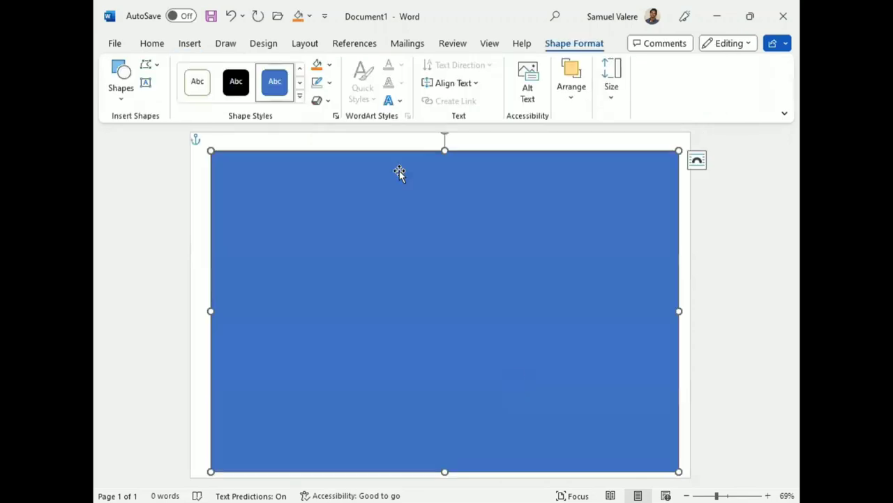
Remove the rectangle's fill and give it a 10 pt black outline
click(329, 64)
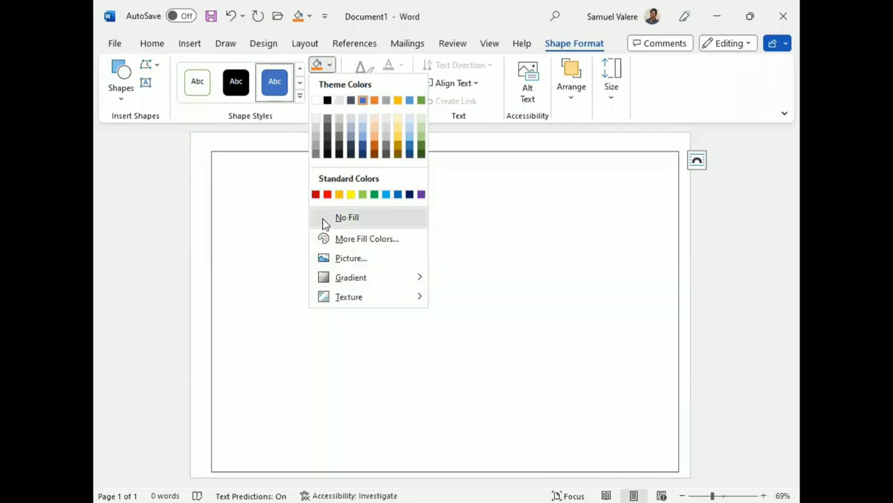
click(326, 218)
click(330, 82)
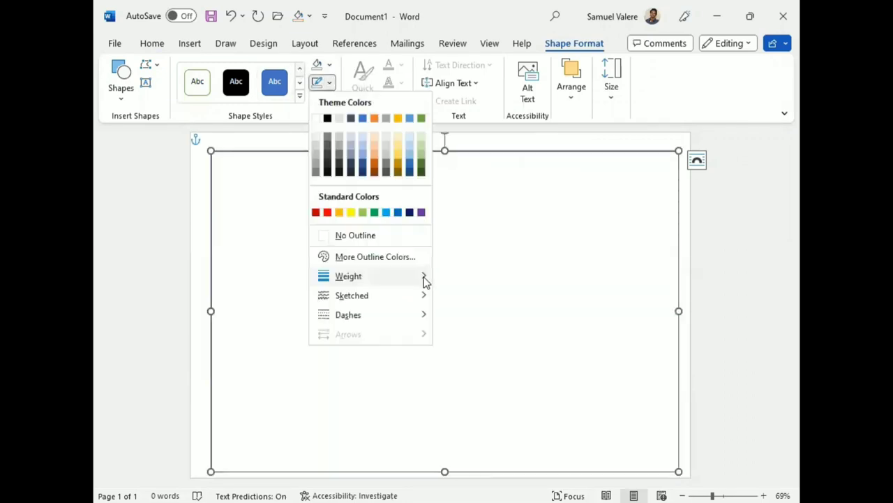
mouse_move(425, 281)
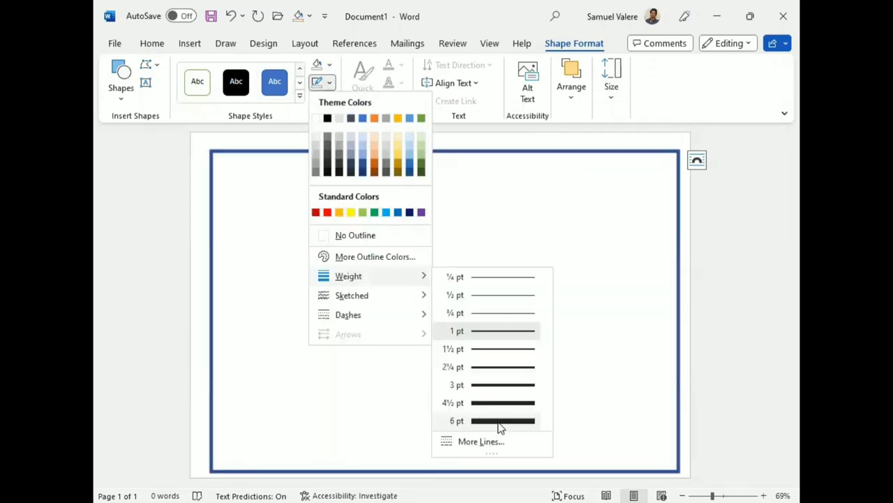
click(497, 442)
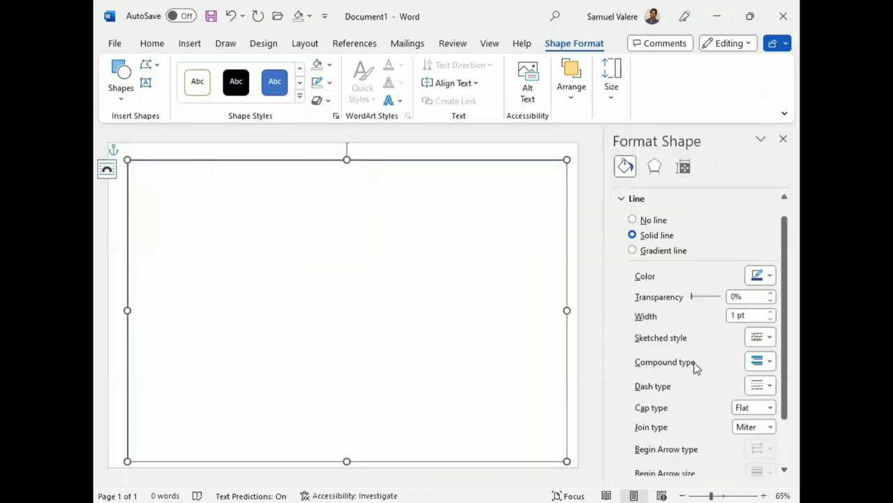
click(735, 315)
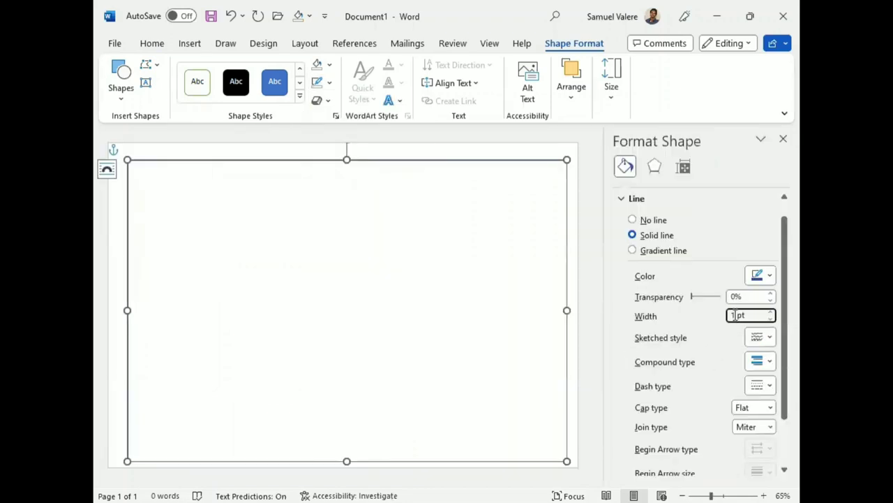
text(0)
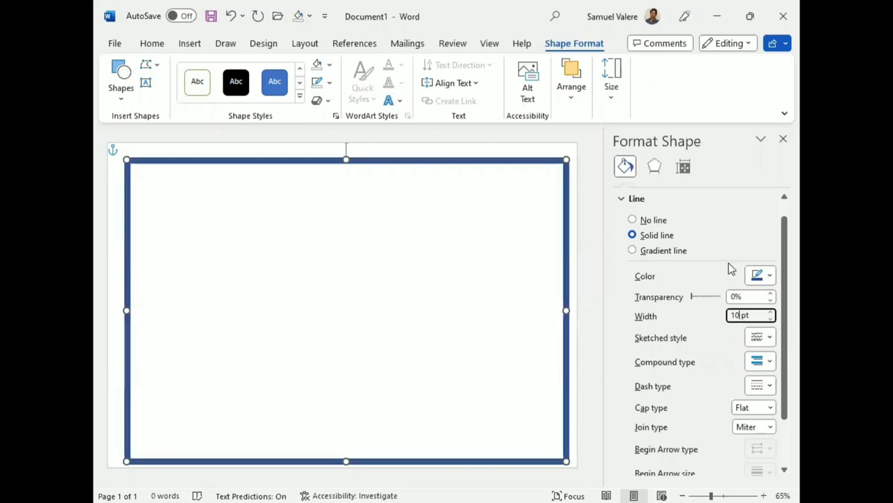
click(769, 277)
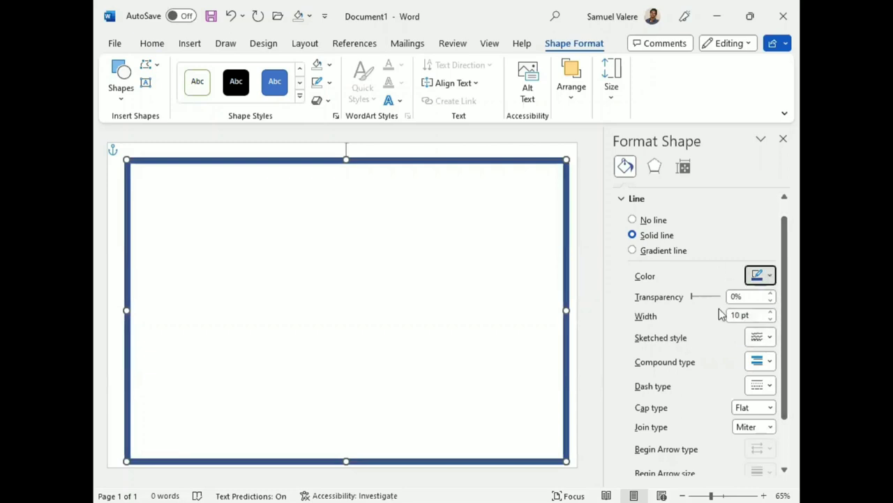
click(697, 312)
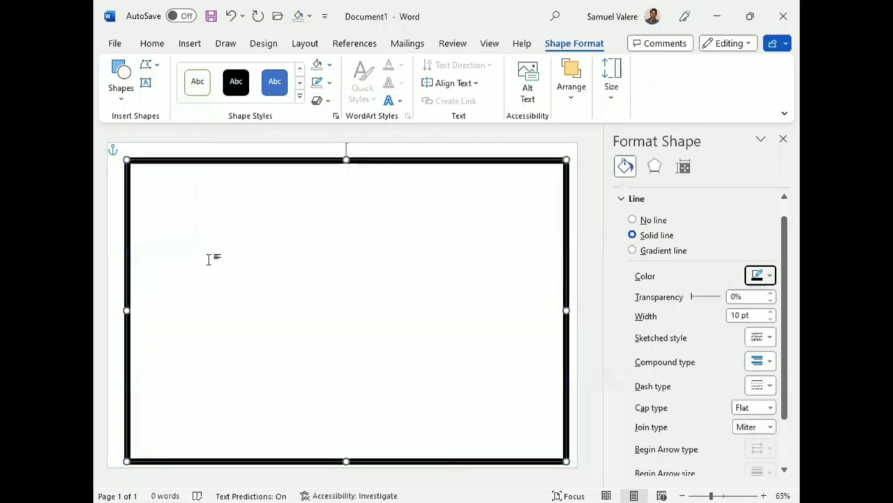
Close the Format Shape pane and stretch the frame's edges out to the page borders
click(783, 139)
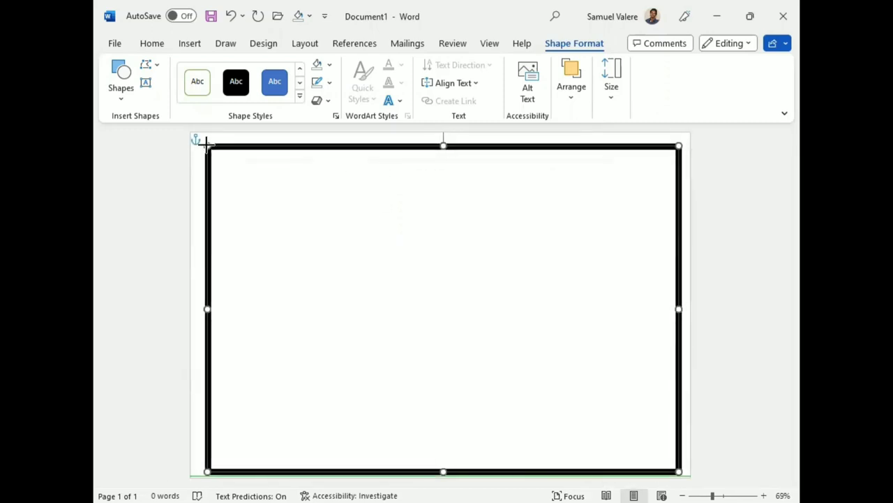
drag(208, 145, 192, 134)
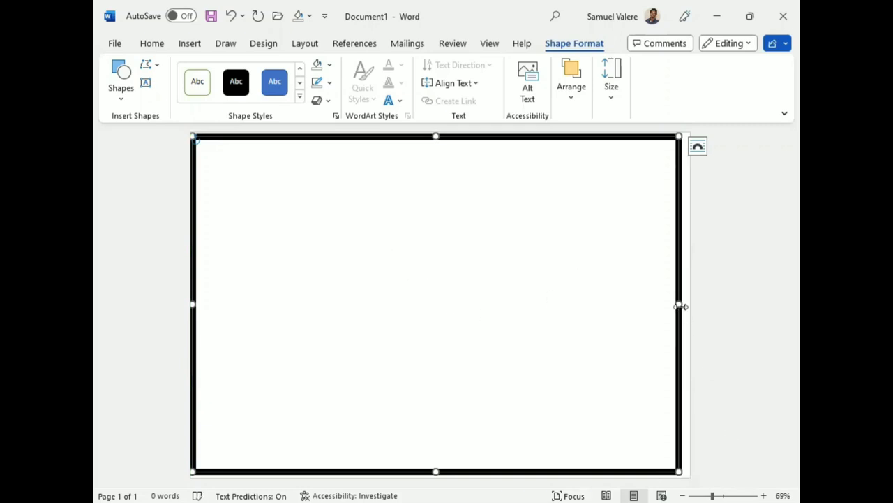
drag(679, 305, 688, 305)
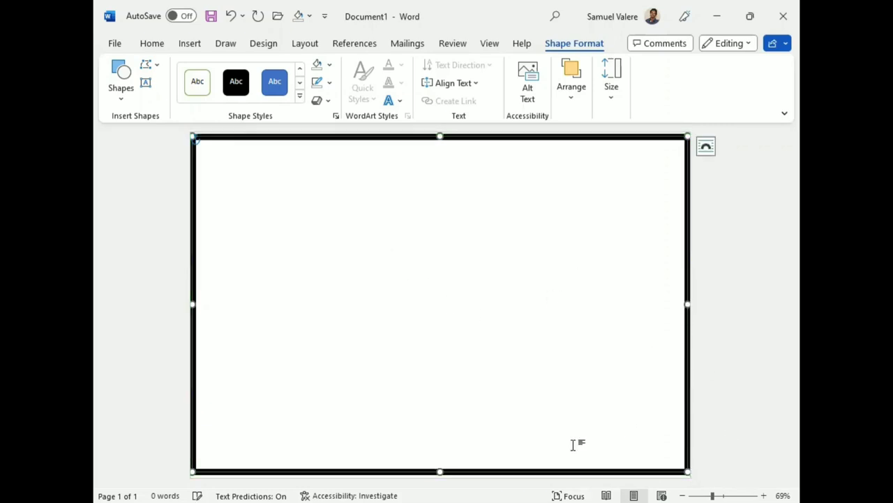
drag(439, 471, 439, 473)
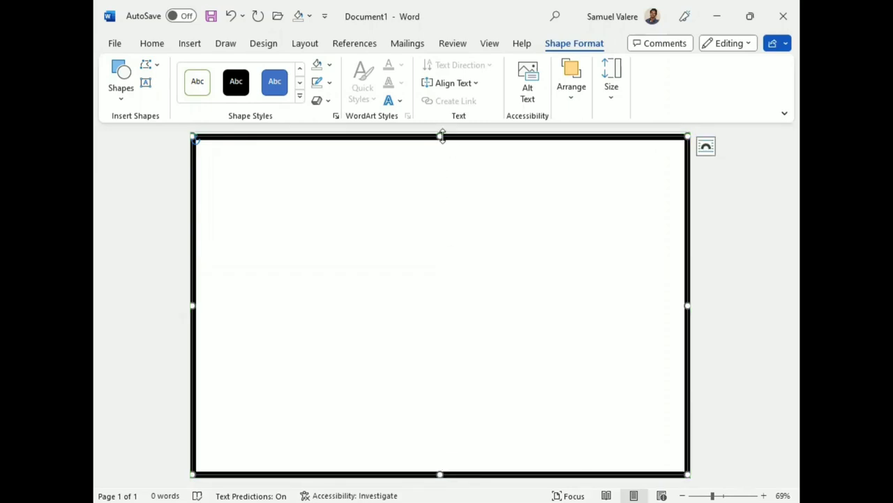
drag(440, 135, 441, 136)
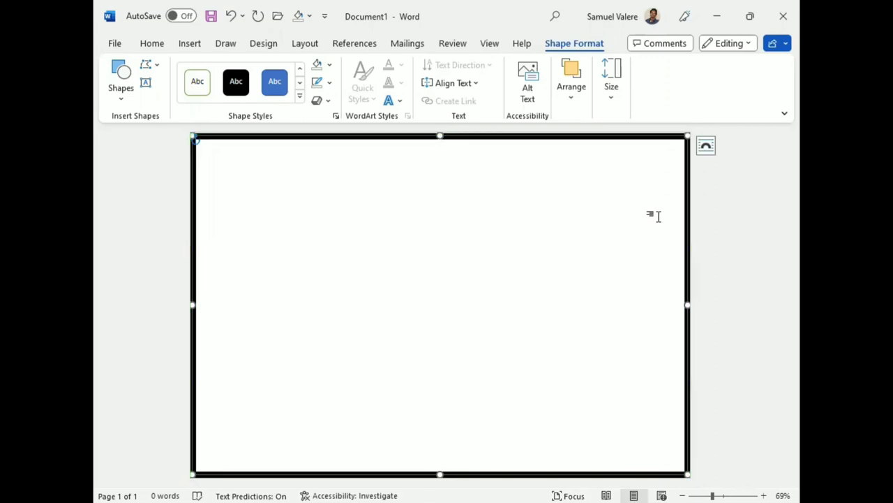
click(526, 245)
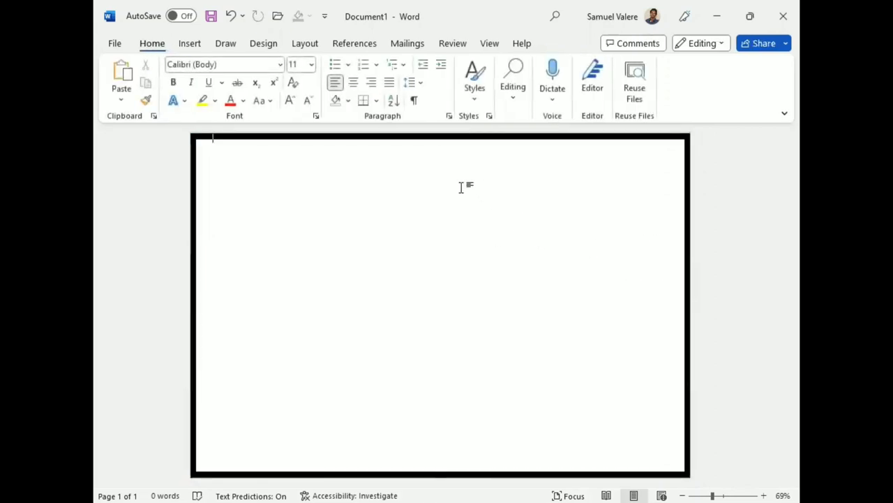
click(437, 137)
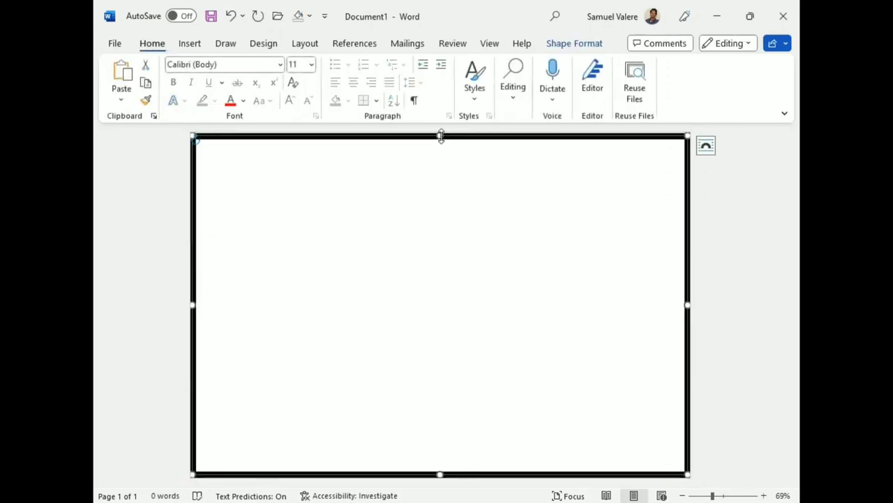
drag(440, 136, 441, 133)
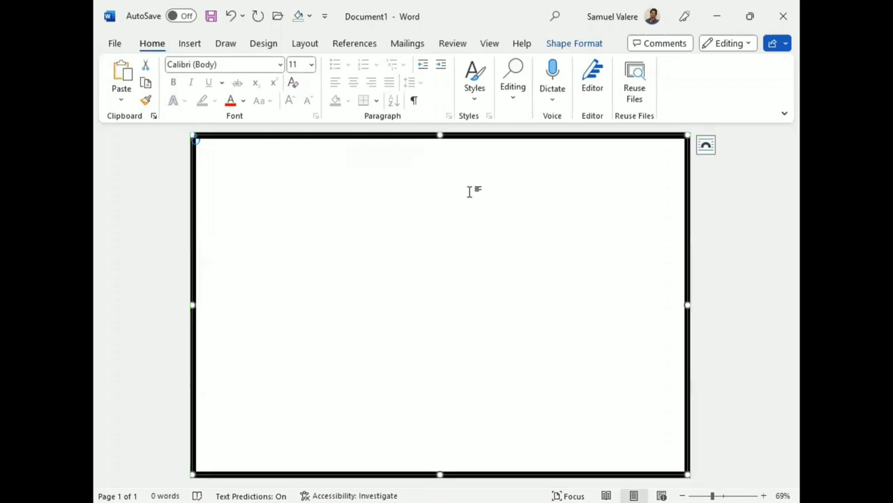
Draw a rectangle near the top of the page and move it up to the top edge
click(190, 43)
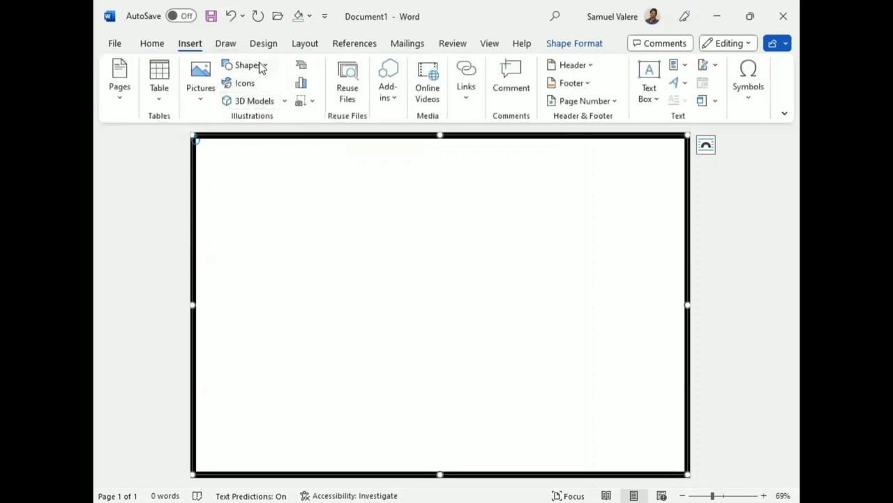
click(259, 65)
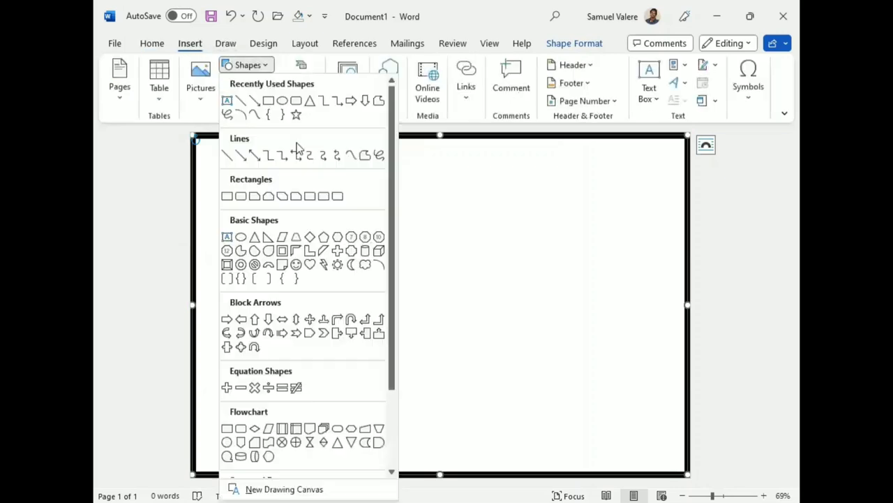
click(271, 103)
mouse_move(342, 157)
mouse_down()
mouse_move(557, 272)
mouse_move(553, 289)
mouse_up()
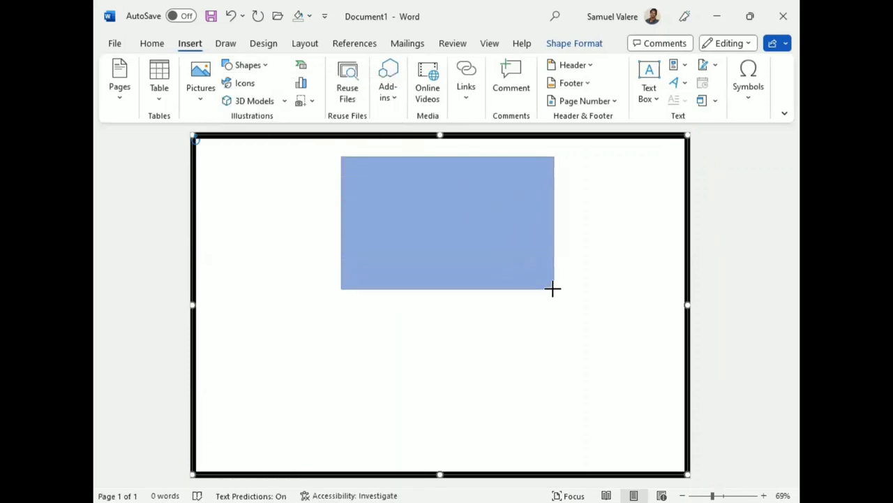
drag(475, 256, 470, 226)
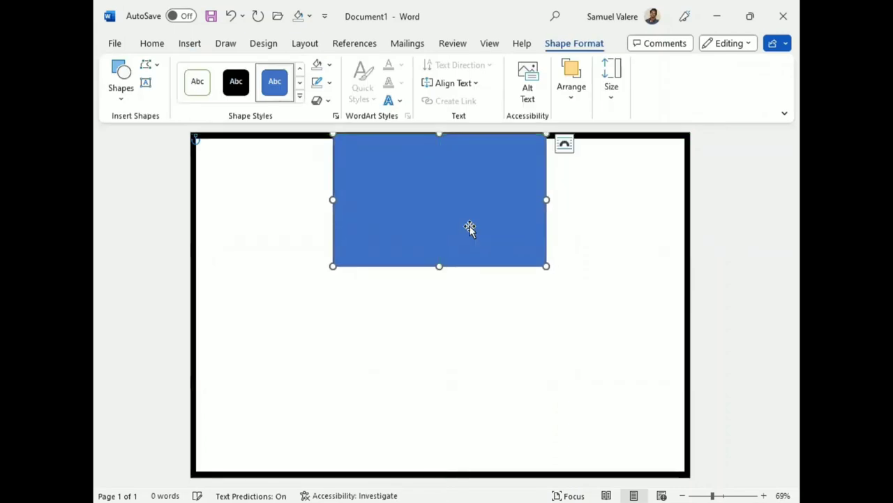
click(586, 111)
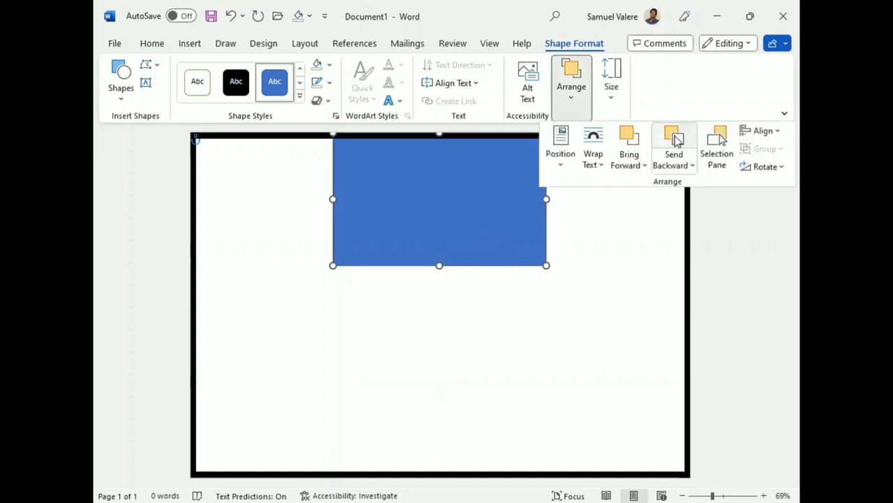
Give the top rectangle no outline and a light-blue fill
click(329, 82)
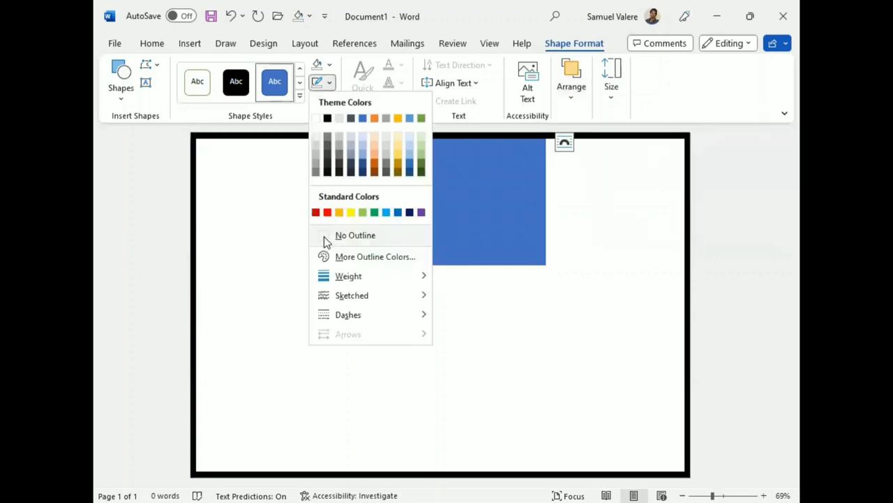
click(324, 235)
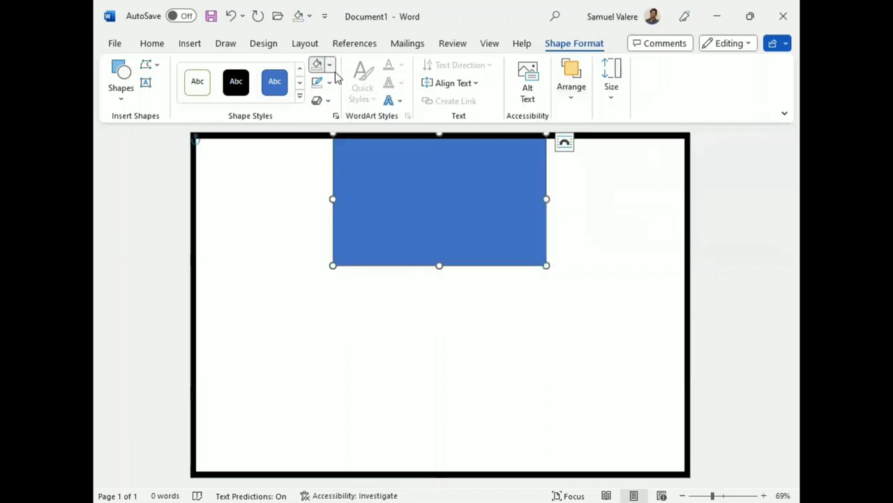
click(329, 65)
click(387, 195)
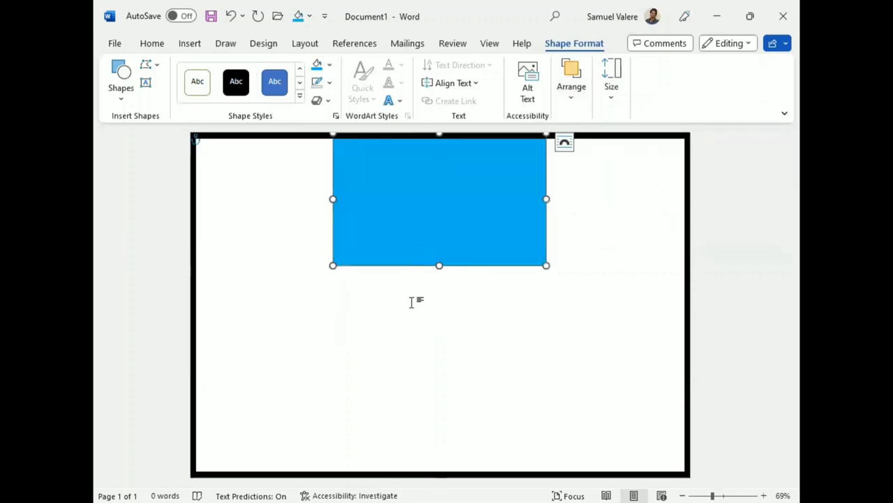
click(146, 83)
Add a text box in the blue header with 'Certificate' centred, bold, uppercase at 48 pt
drag(374, 187, 513, 225)
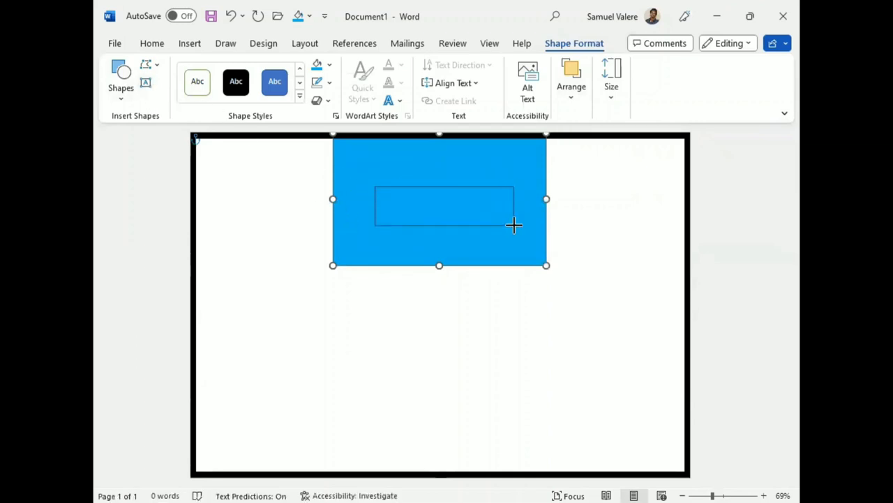
text(Certificate)
double_click(382, 189)
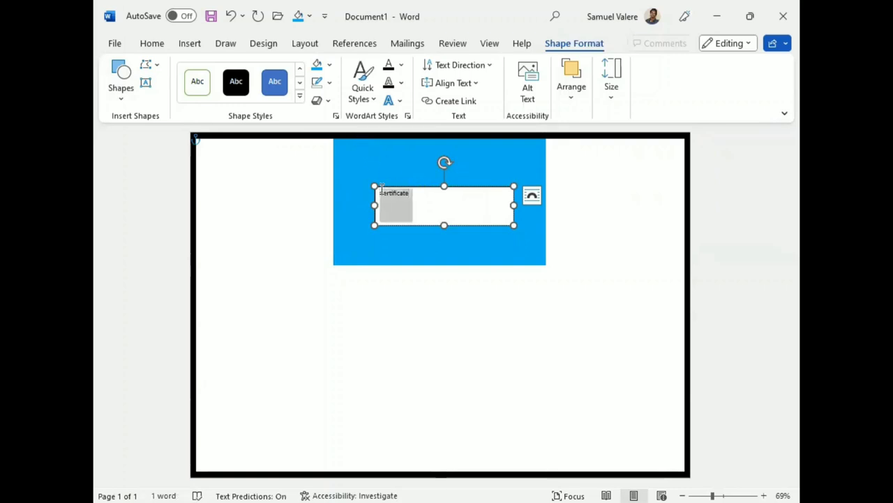
click(152, 44)
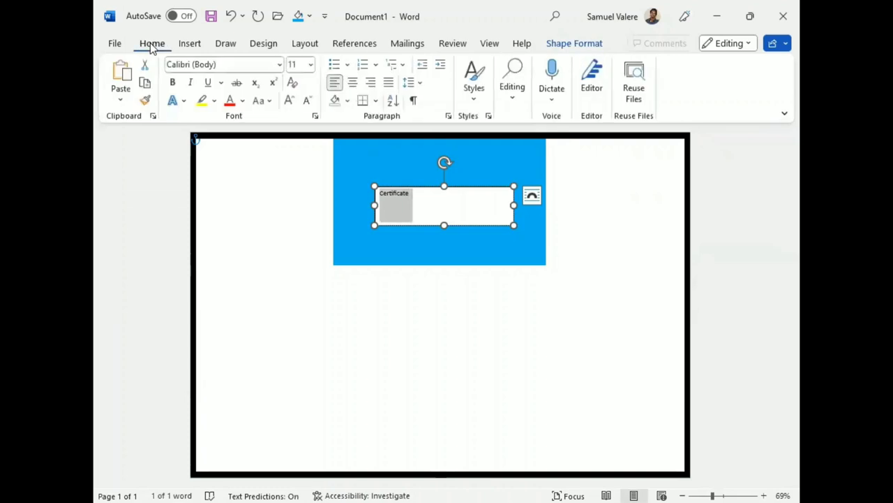
click(355, 83)
click(291, 101)
click(291, 101)
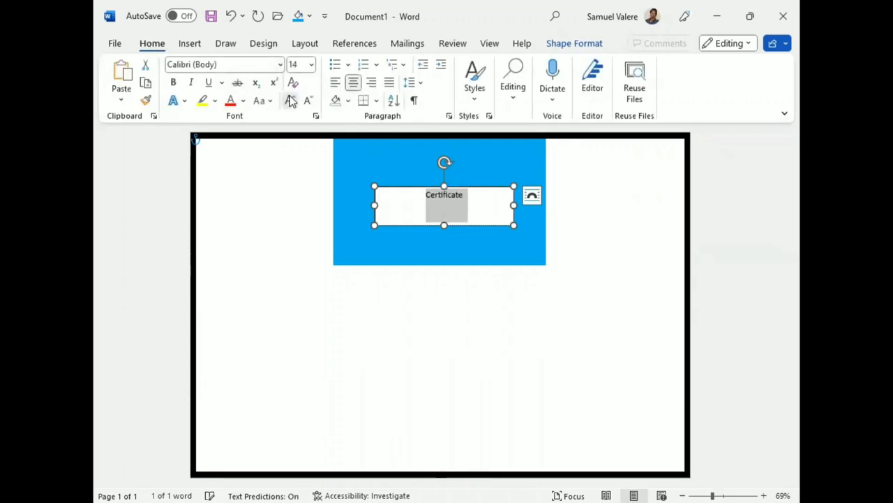
click(291, 101)
click(291, 101)
click(291, 102)
click(291, 102)
click(263, 100)
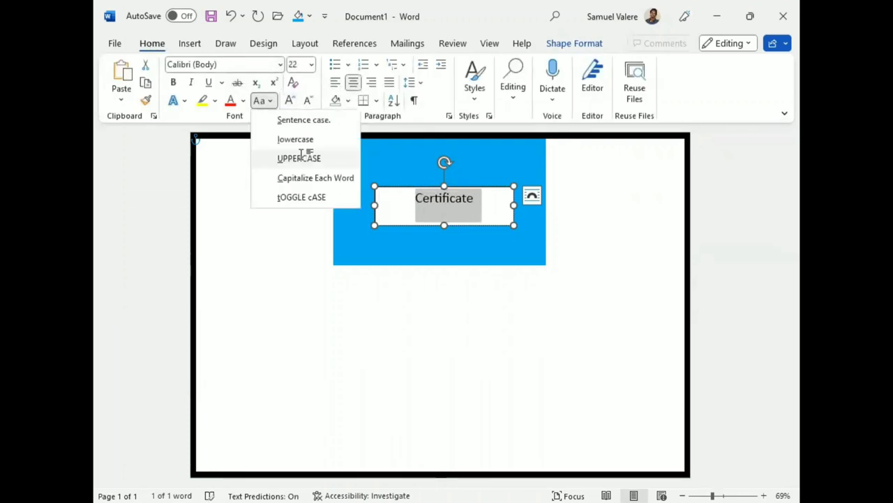
click(298, 155)
click(291, 101)
click(291, 101)
click(291, 101)
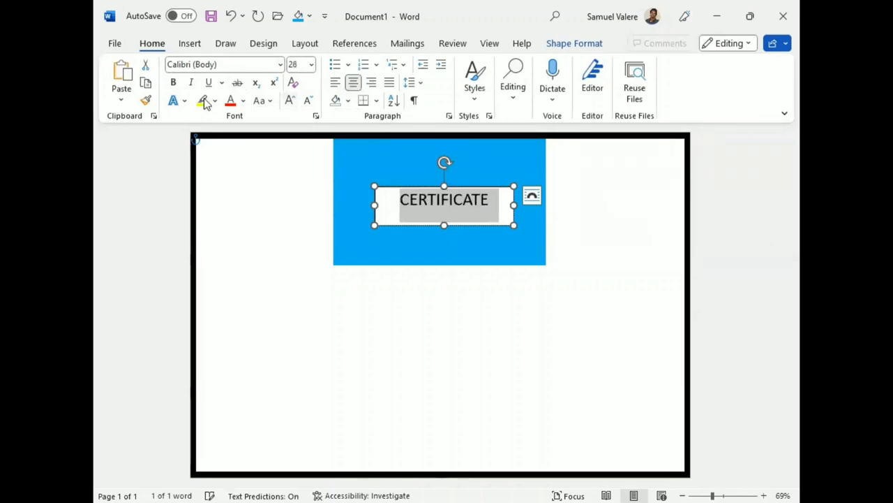
click(173, 82)
click(291, 101)
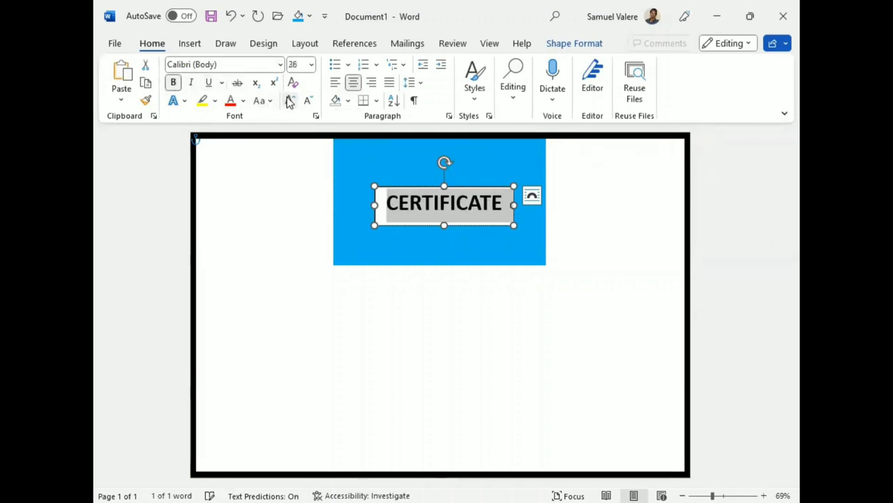
click(290, 101)
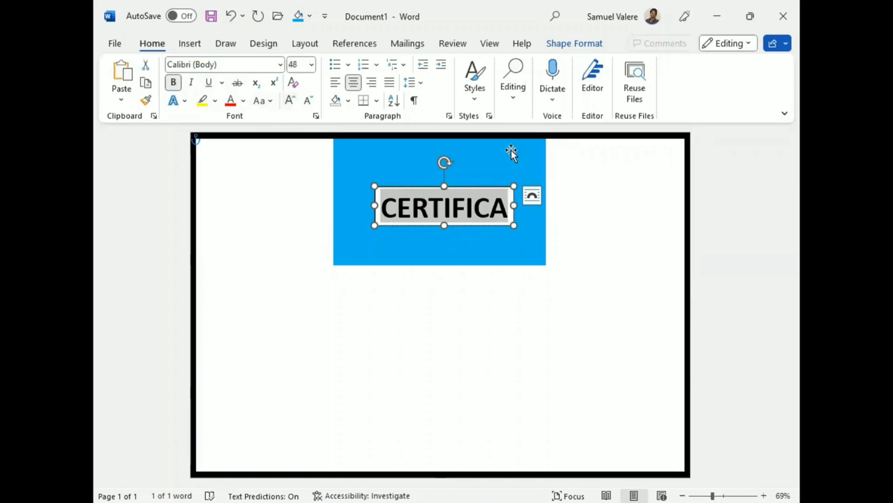
Set the heading to 56 pt and widen and centre its box on the banner
drag(514, 206, 543, 205)
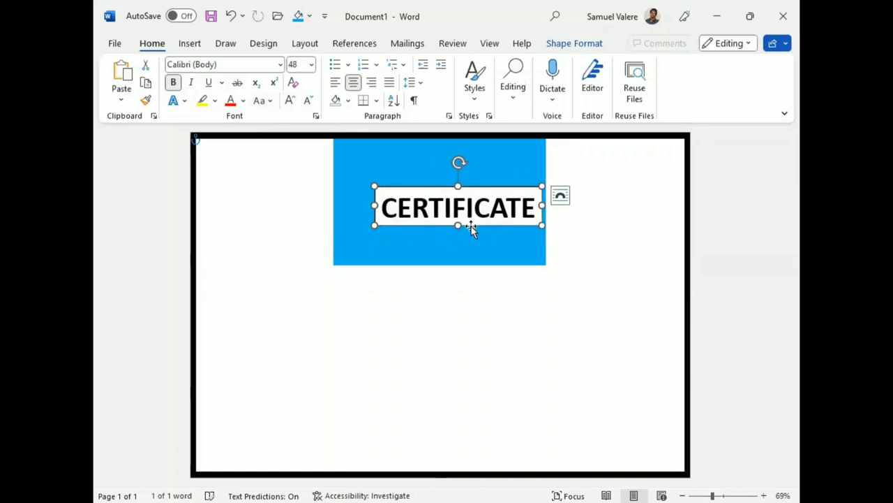
drag(471, 227, 452, 221)
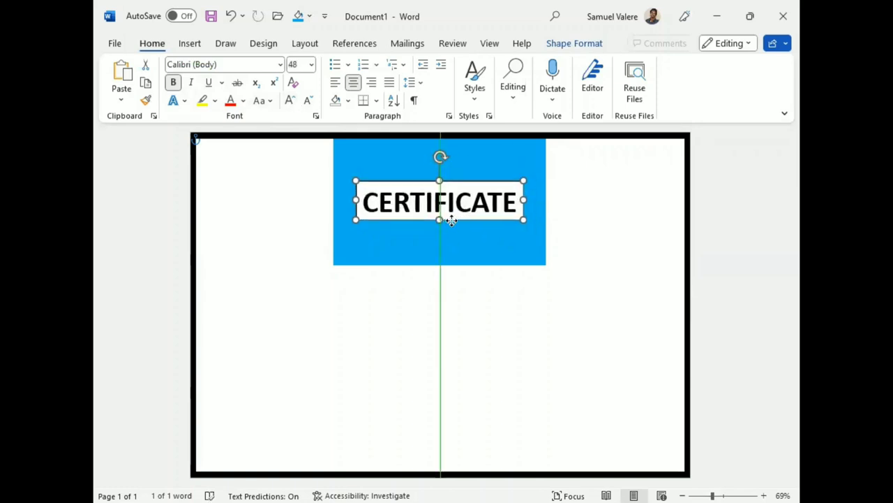
click(291, 101)
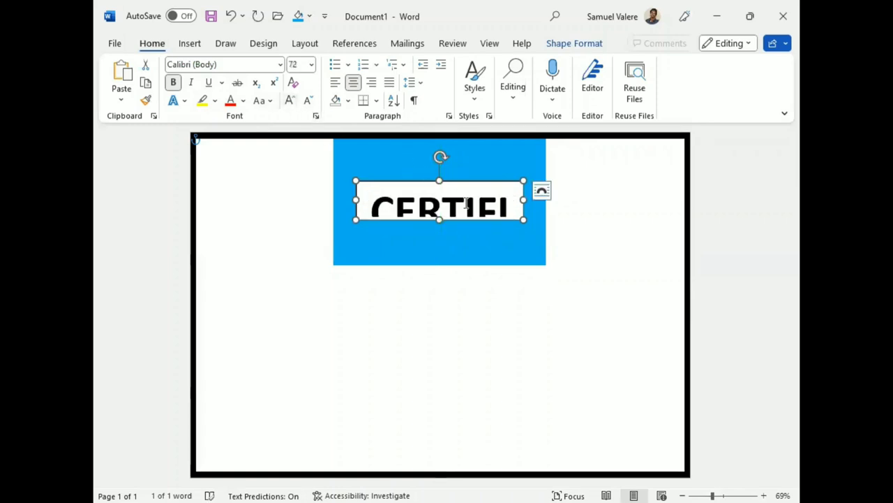
click(308, 100)
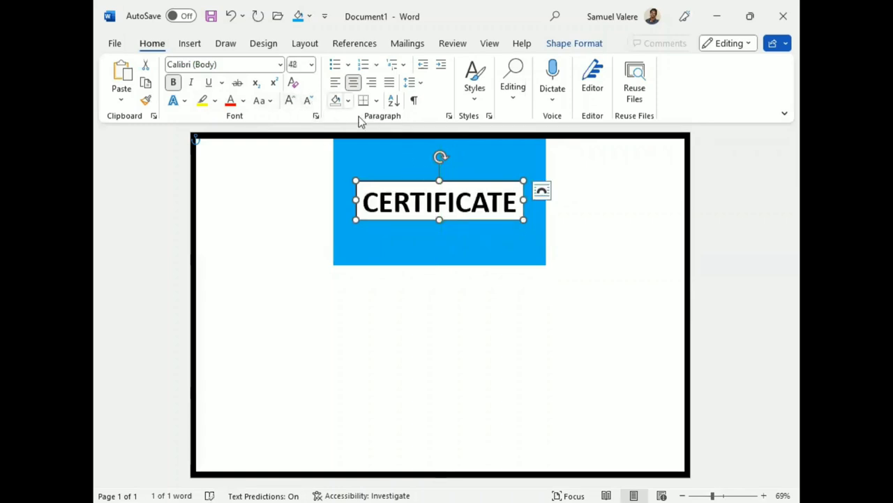
click(301, 64)
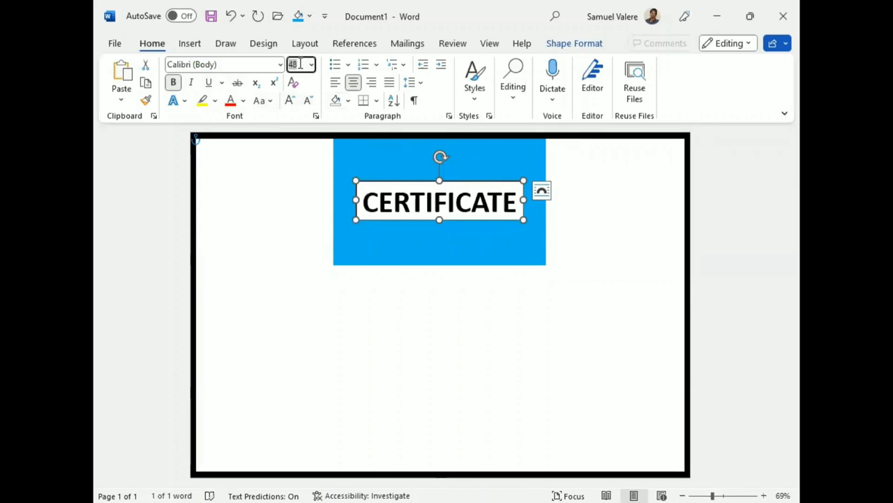
text(56)
key(Return)
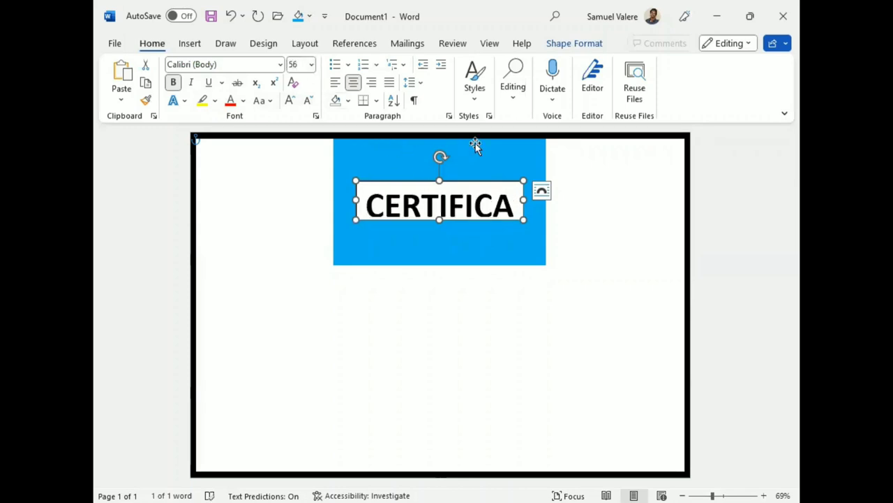
drag(534, 198, 551, 199)
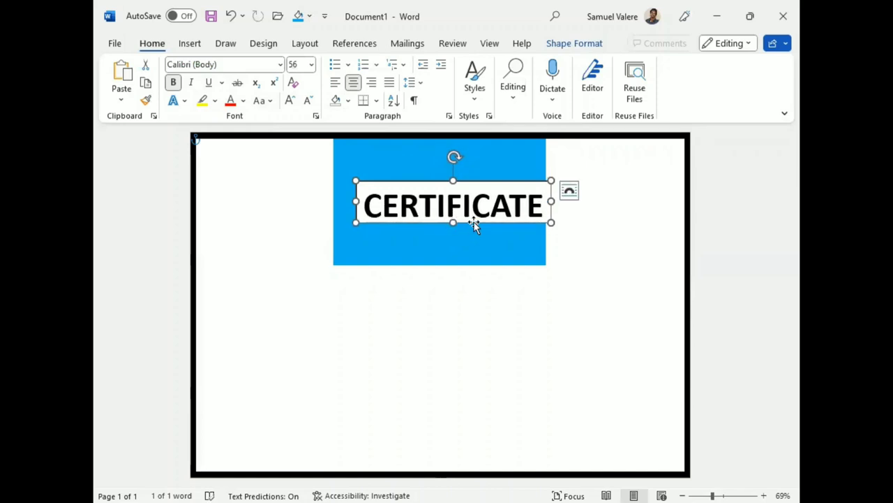
mouse_move(474, 222)
mouse_down()
mouse_move(450, 226)
mouse_move(456, 231)
mouse_up()
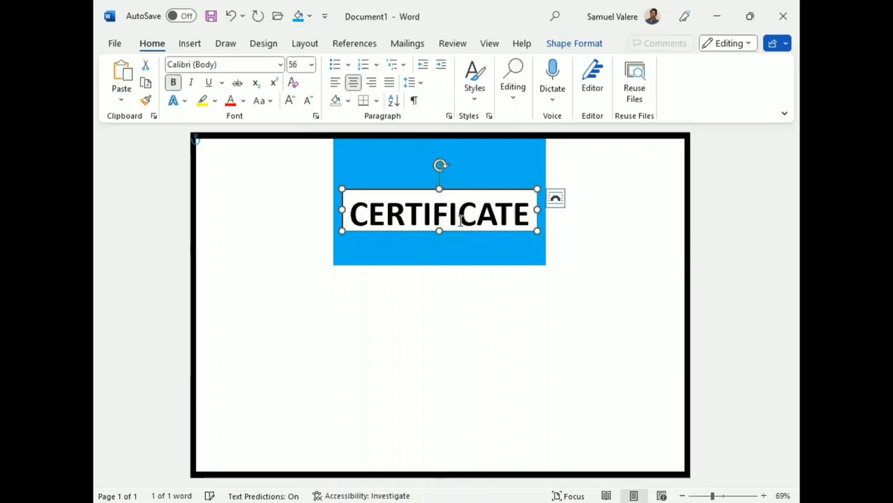
Remove the heading box's outline and fill and make the text white
click(571, 43)
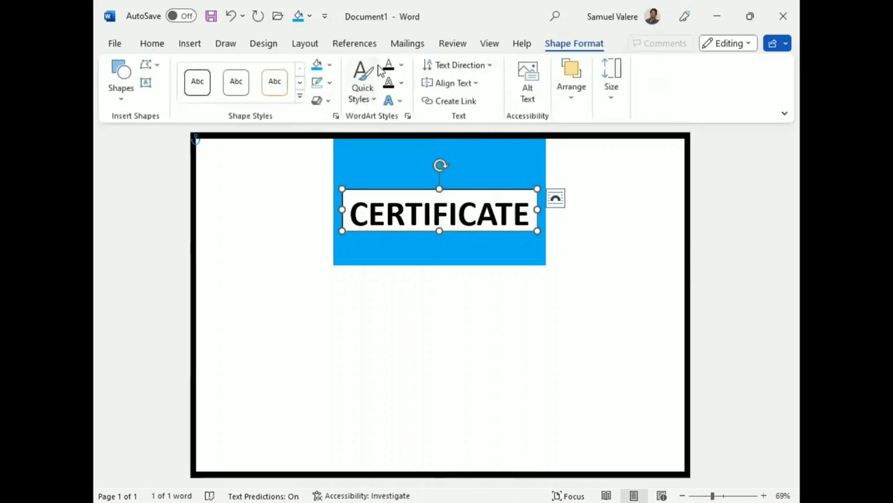
click(328, 83)
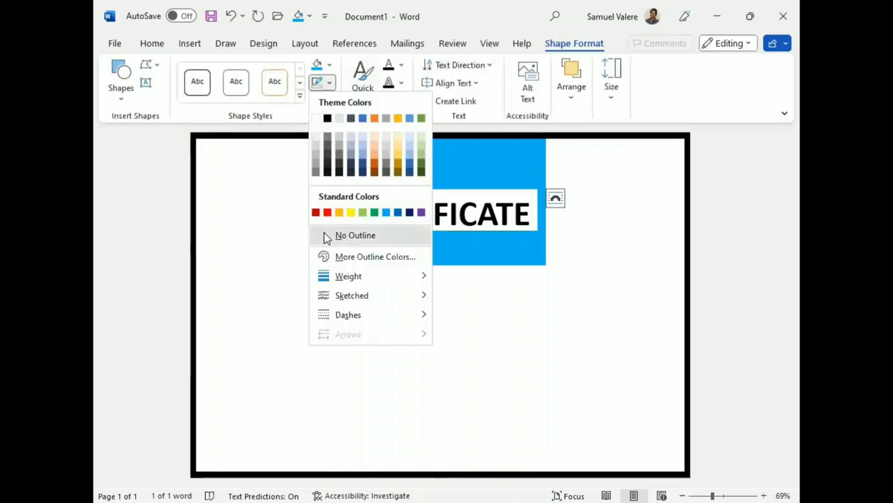
click(321, 85)
click(329, 64)
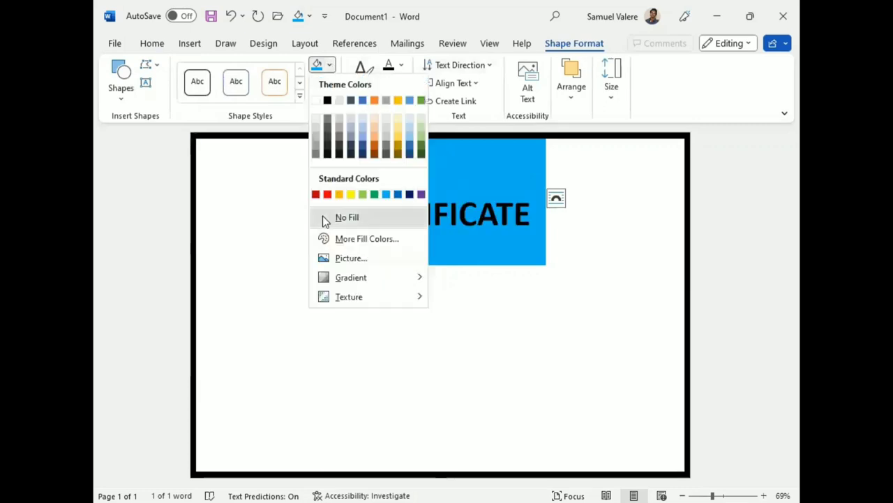
click(323, 218)
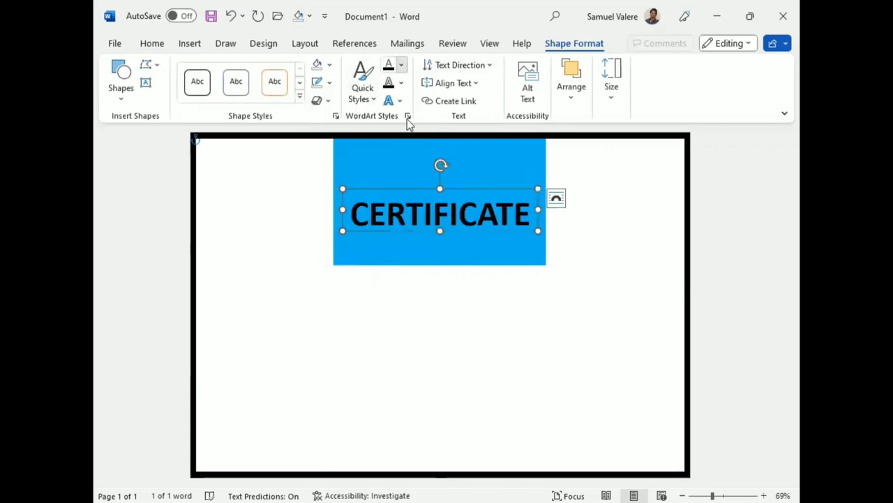
click(403, 65)
click(395, 120)
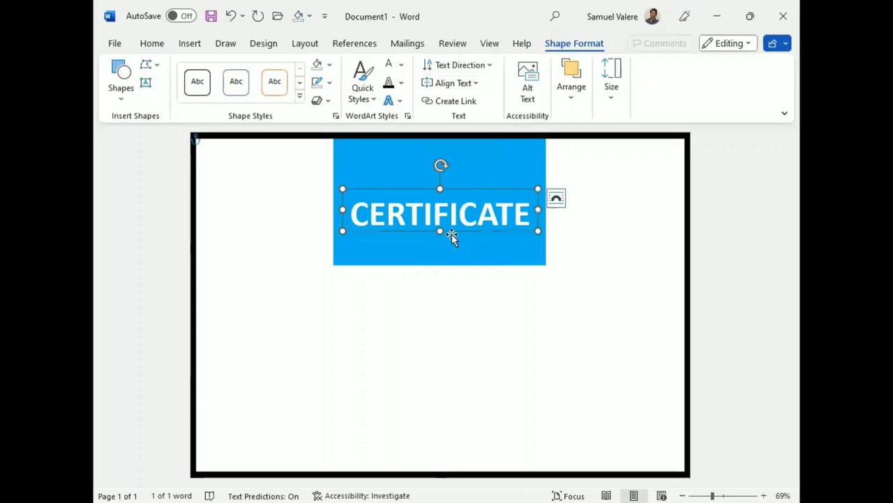
Copy the heading box below it and change its text to 'Of Appreciation'
ctrl+drag(449, 185, 471, 257)
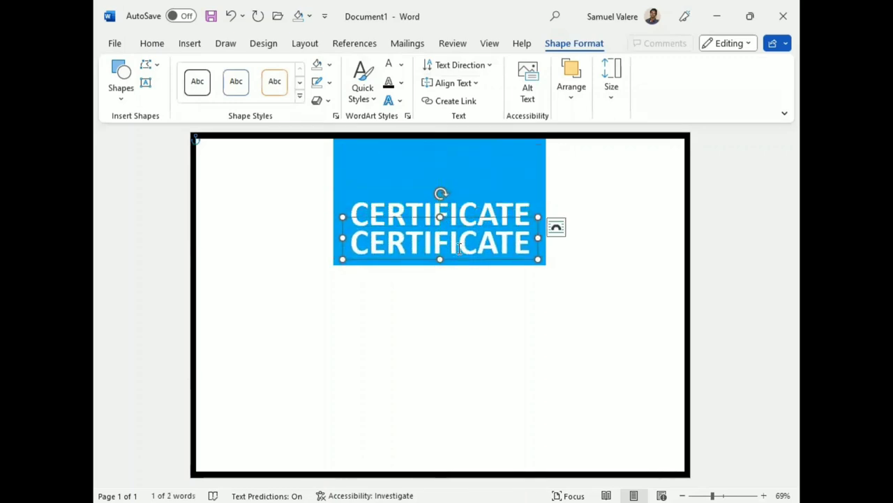
double_click(457, 247)
text(Of)
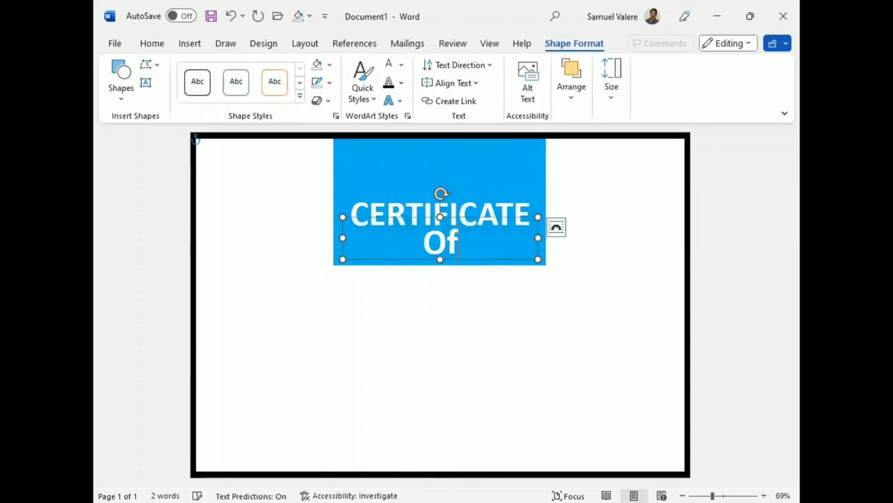
text( L)
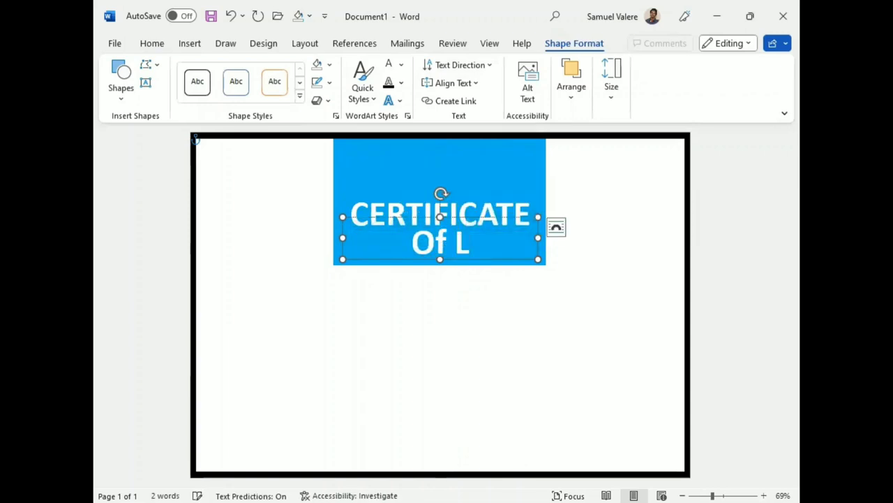
text(A)
key(BackSpace)
key(BackSpace)
key(BackSpace)
text(App)
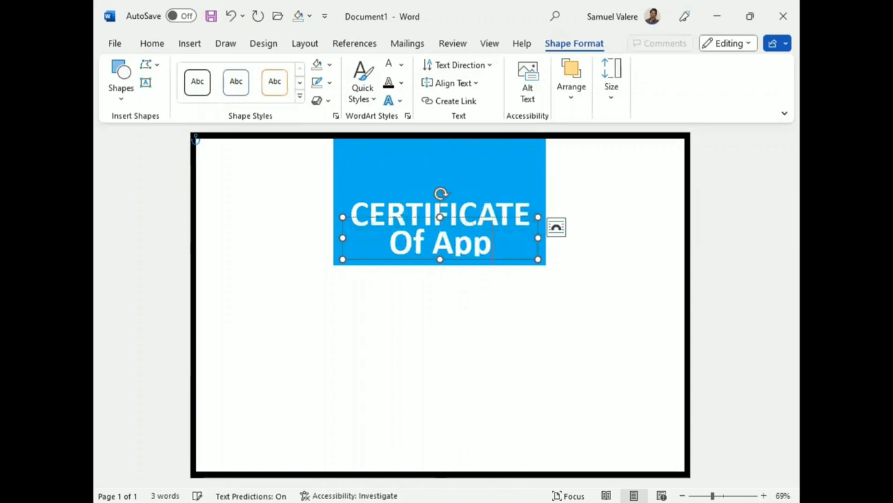
text(reciat)
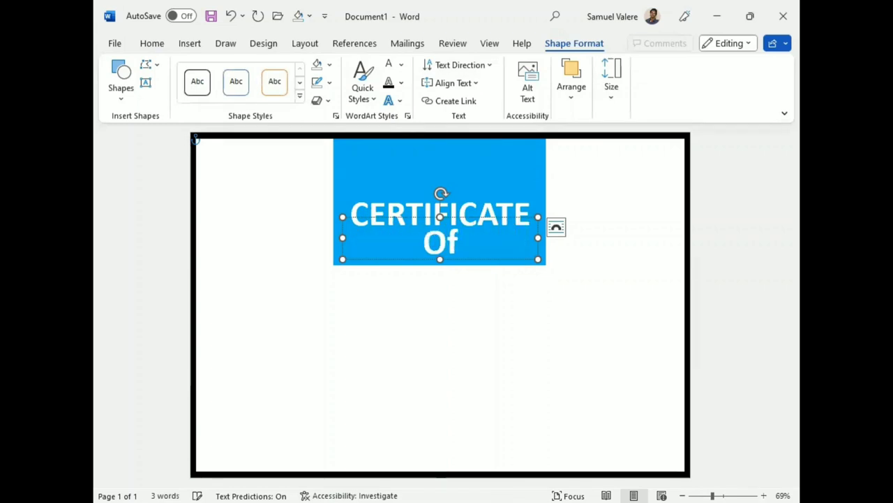
drag(343, 237, 291, 236)
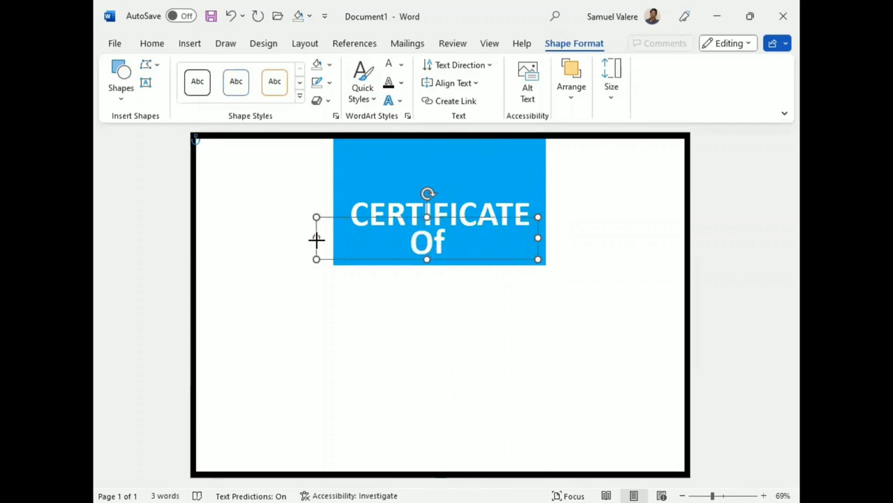
Make the subtitle uppercase at 28 pt and centre its narrowed box beneath CERTIFICATE
double_click(392, 246)
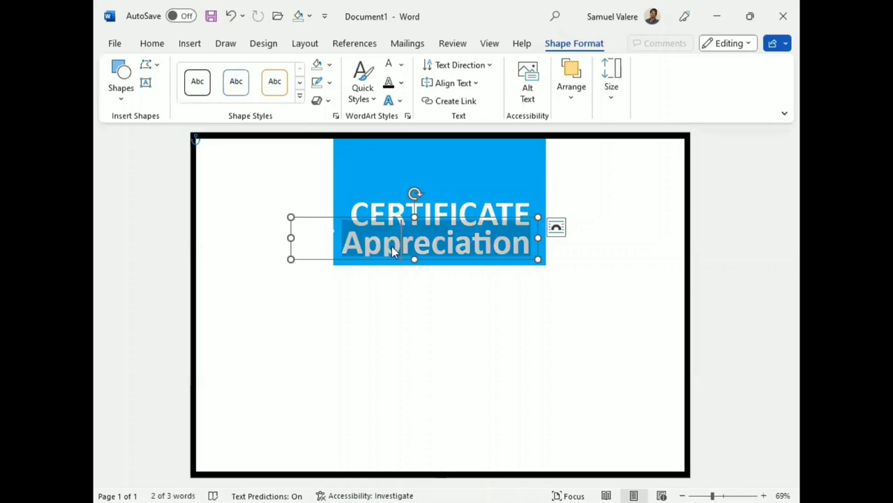
click(526, 203)
click(527, 204)
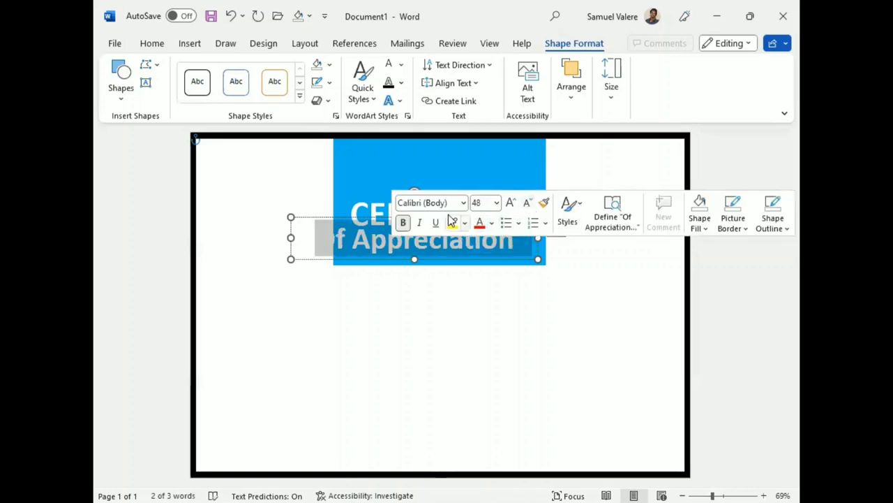
click(527, 204)
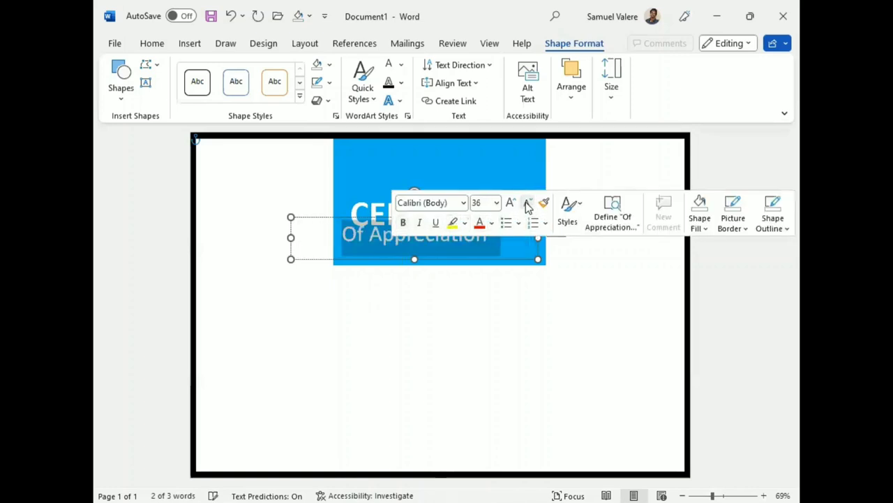
click(145, 44)
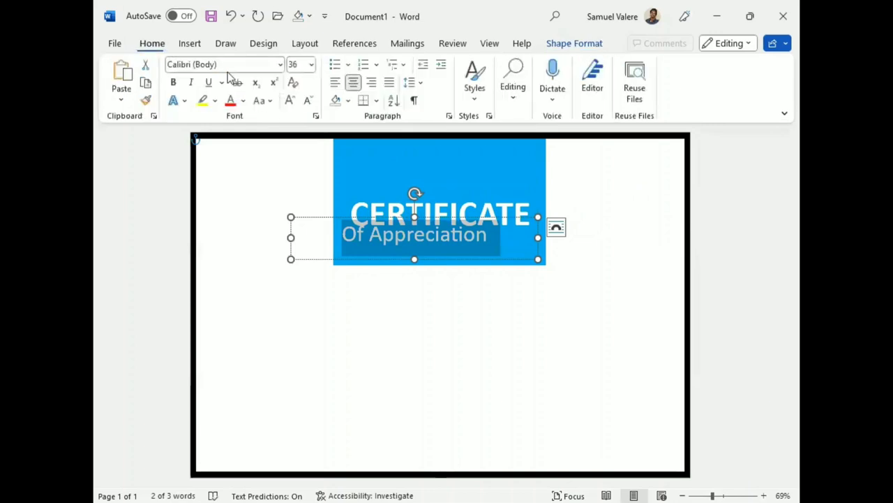
click(269, 100)
click(301, 158)
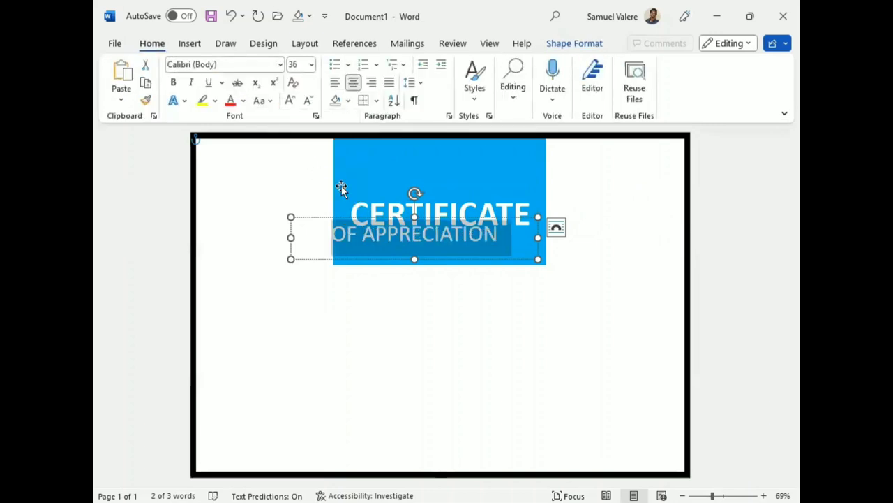
click(307, 103)
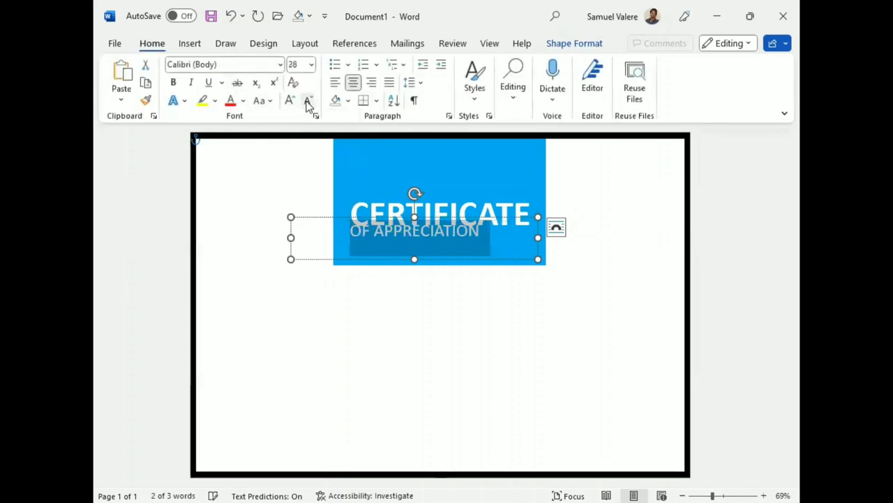
drag(291, 238, 388, 241)
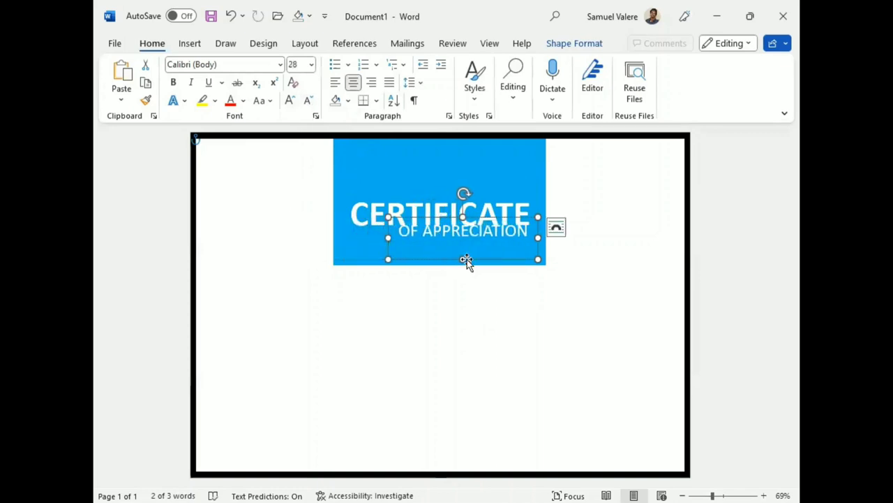
mouse_move(464, 260)
mouse_down()
mouse_move(461, 245)
mouse_move(466, 251)
mouse_move(439, 253)
mouse_up()
Shrink OF APPRECIATION to 26 pt and re-centre its box under CERTIFICATE
double_click(450, 245)
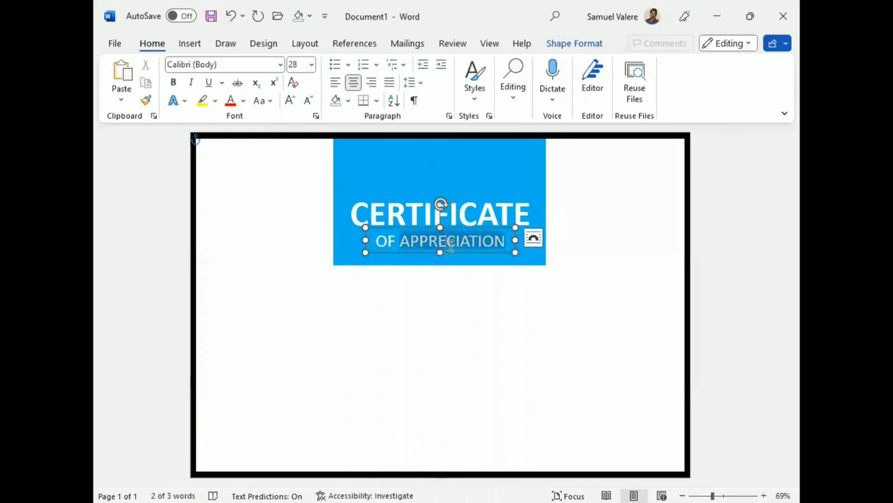
click(539, 202)
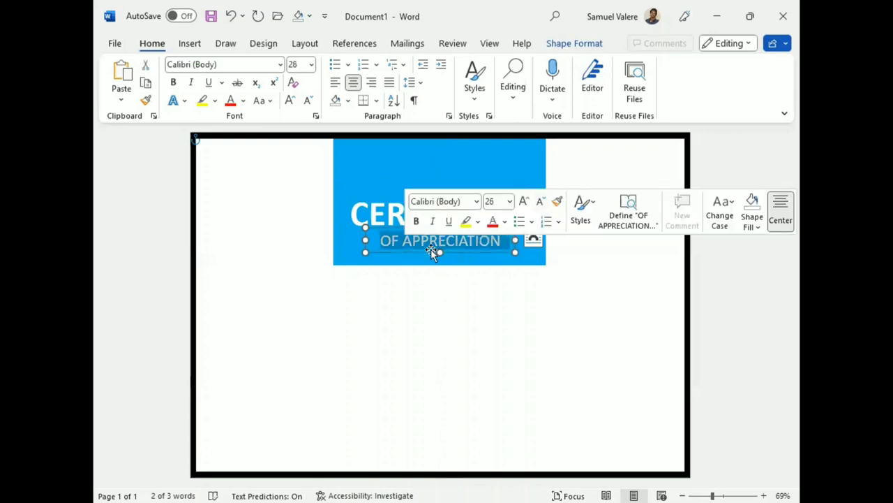
click(438, 252)
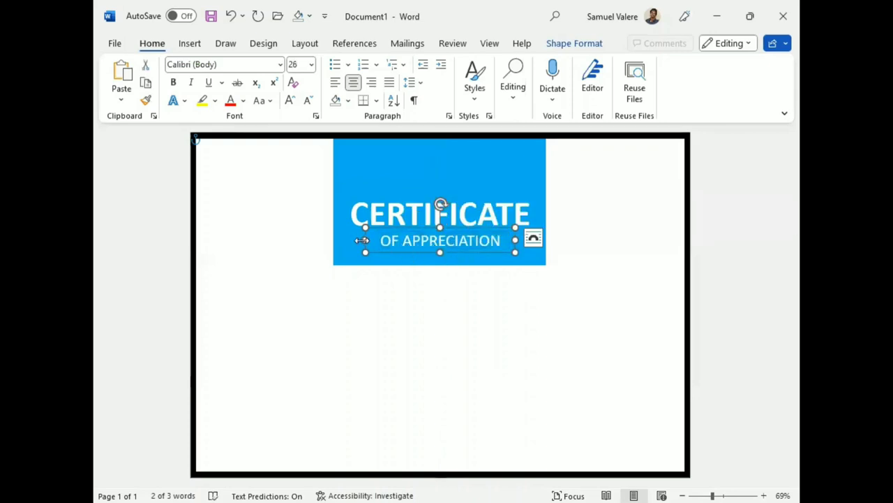
drag(362, 240, 381, 240)
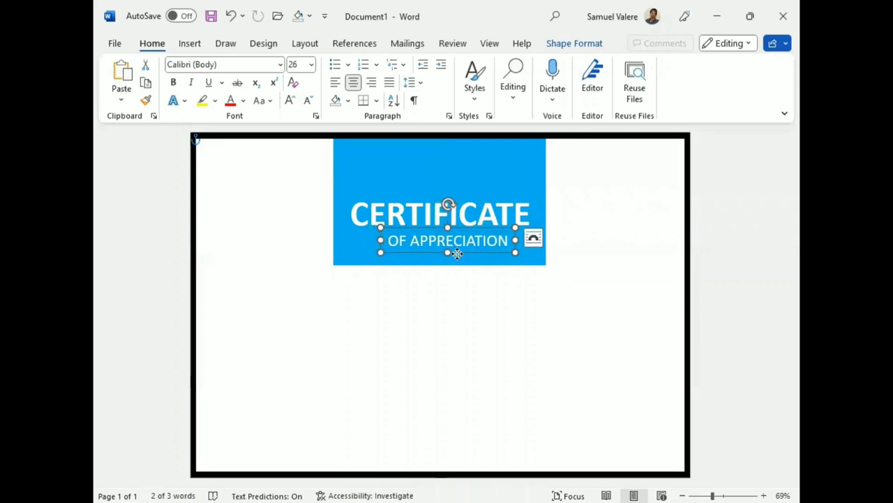
drag(457, 254, 440, 252)
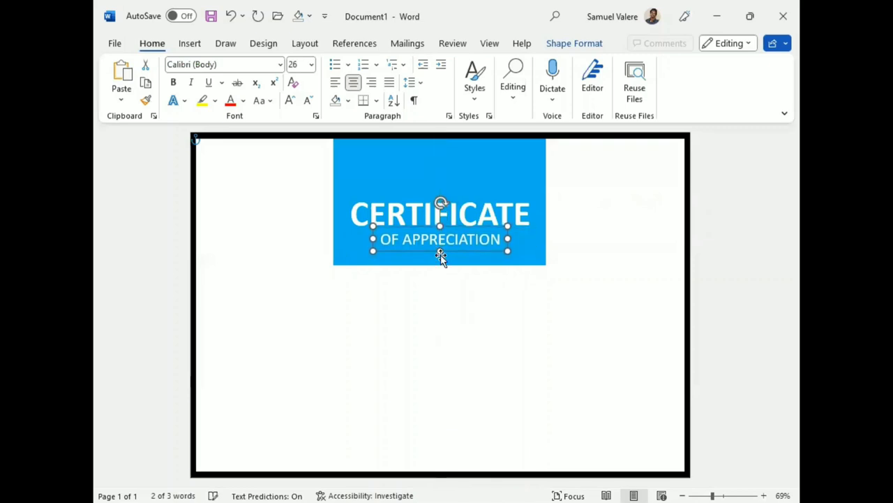
Move both title lines higher and shorten the blue banner to fit them
shift+click(473, 205)
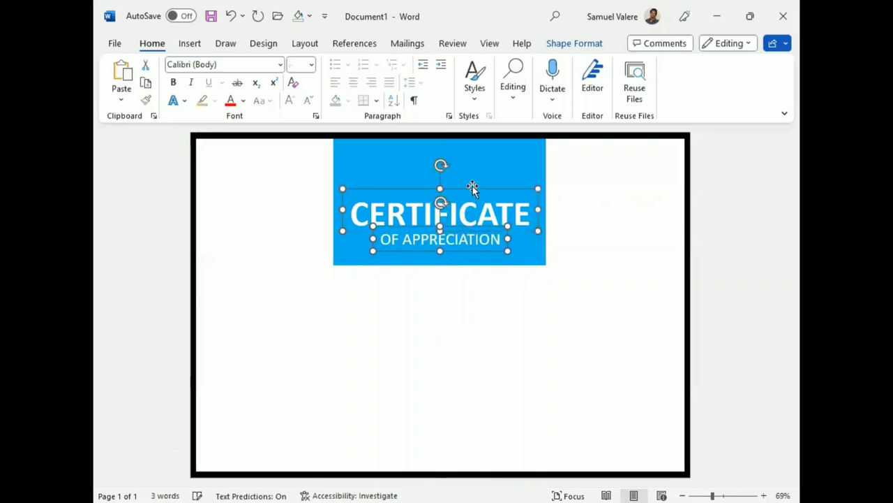
drag(472, 187, 473, 179)
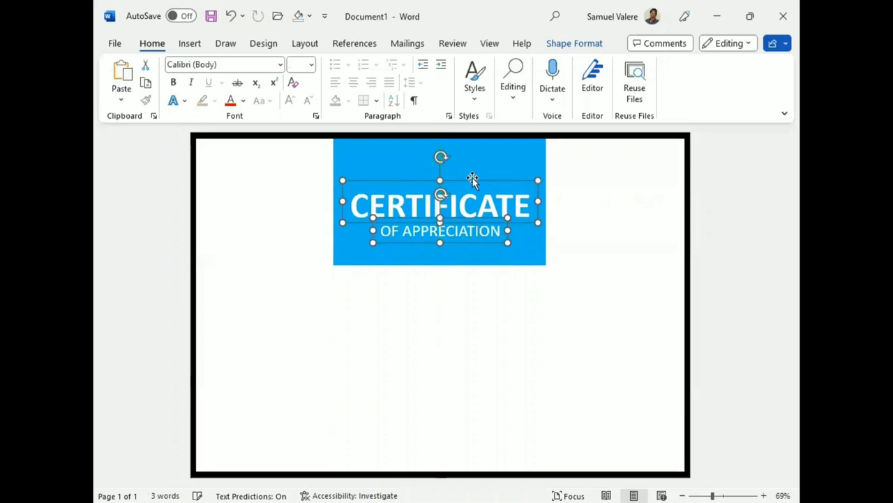
drag(439, 266, 439, 245)
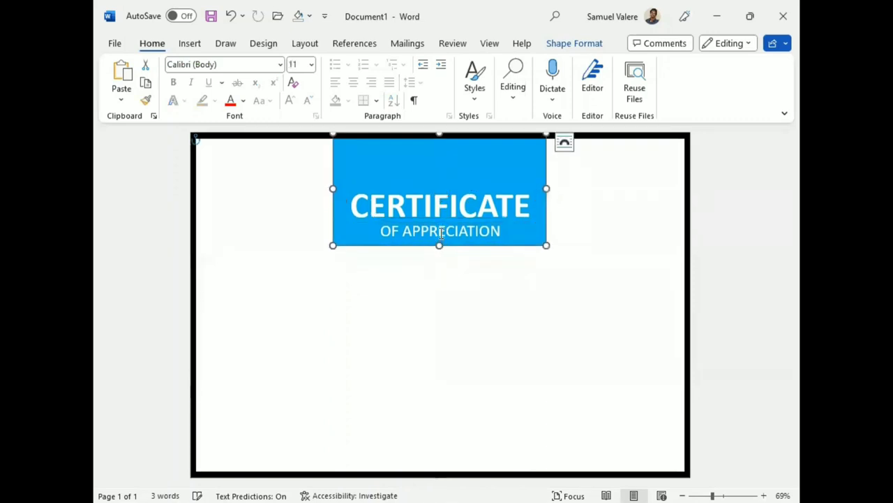
click(455, 243)
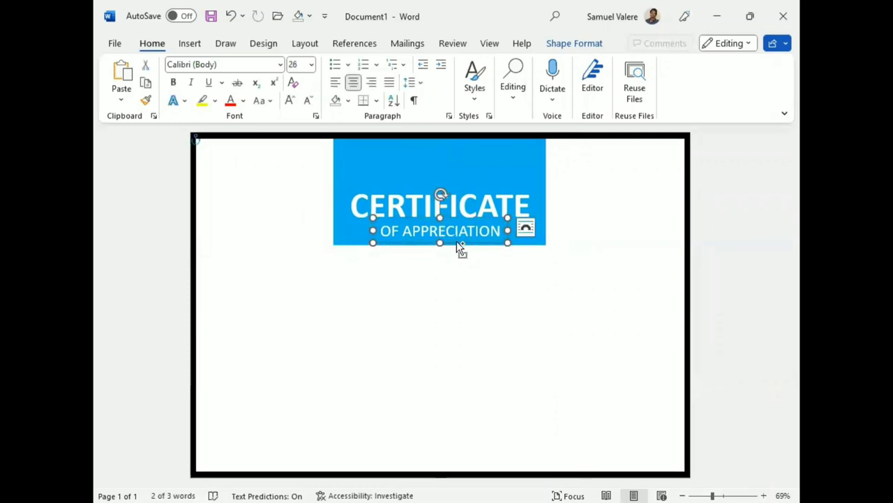
Copy the subtitle box above CERTIFICATE, retype it as 'Your Company', and centre it
drag(454, 216, 454, 171)
double_click(441, 164)
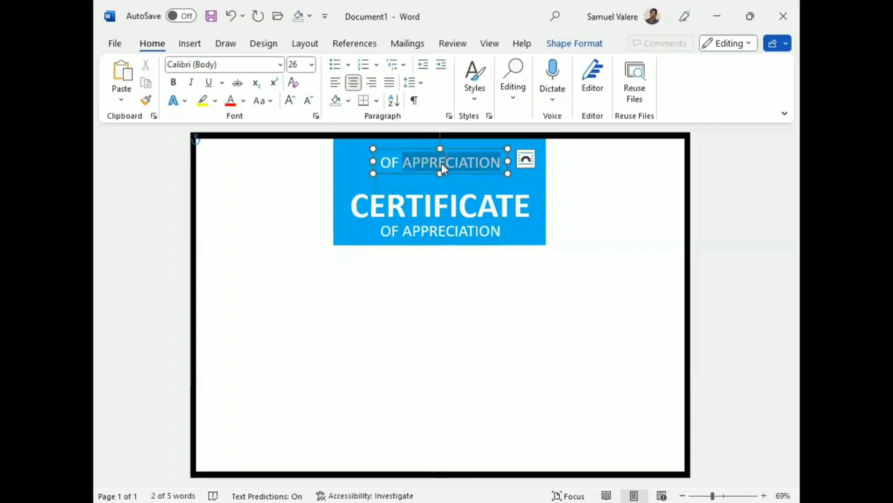
triple_click(441, 168)
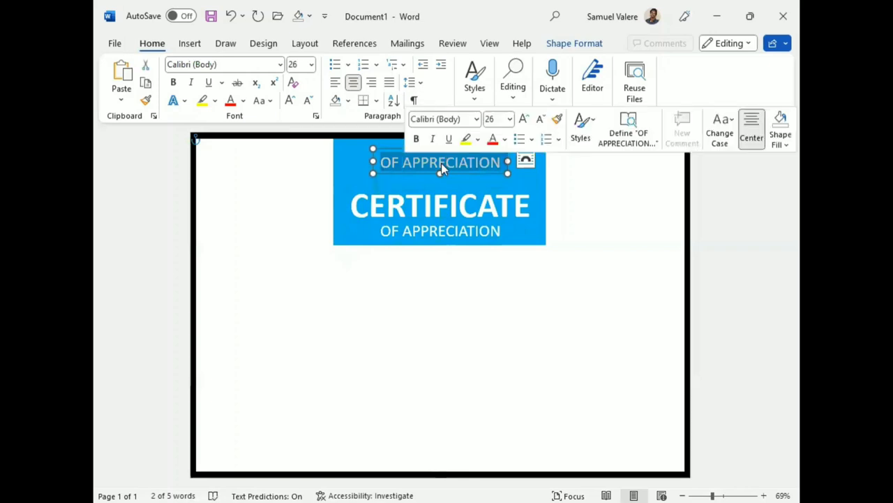
text(Your C)
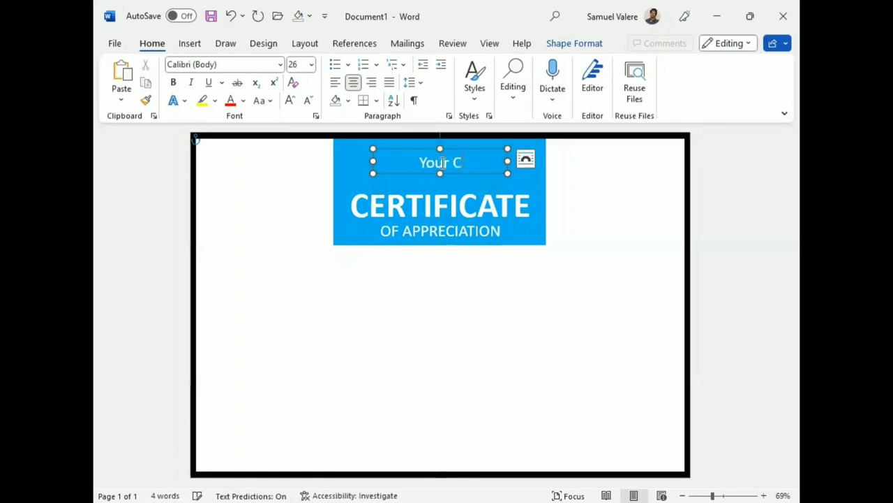
text(ompany)
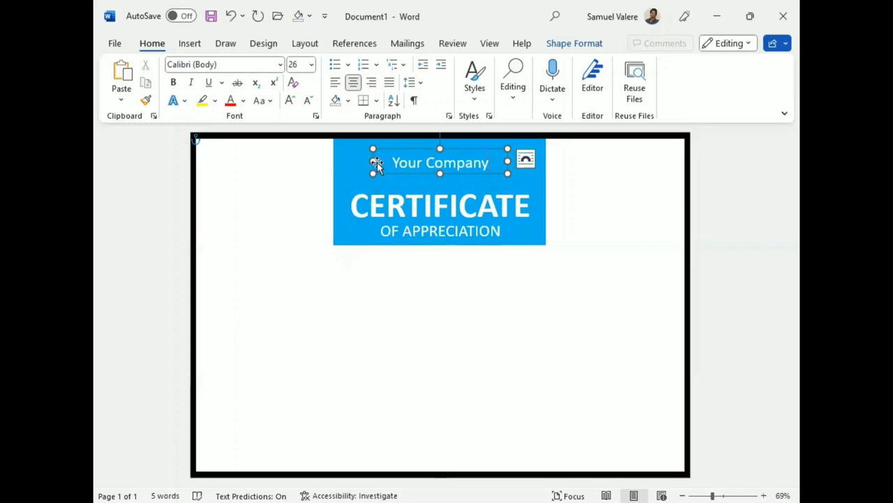
drag(374, 162, 398, 161)
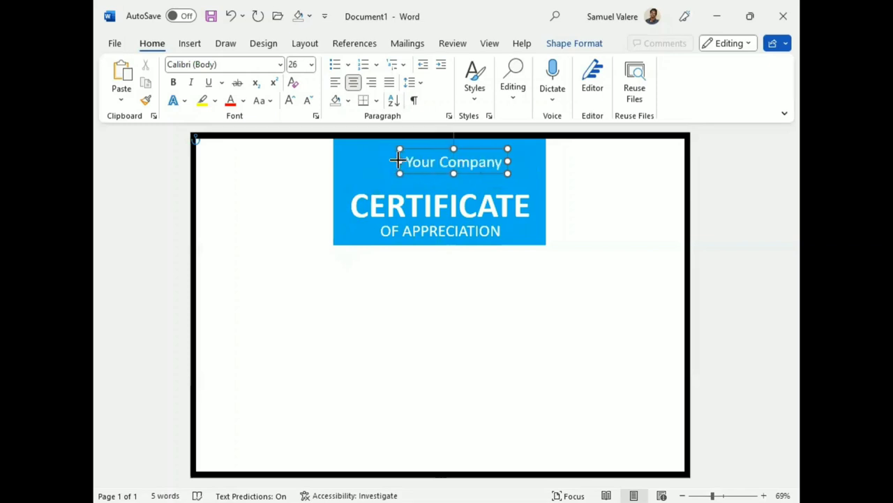
drag(452, 173, 440, 172)
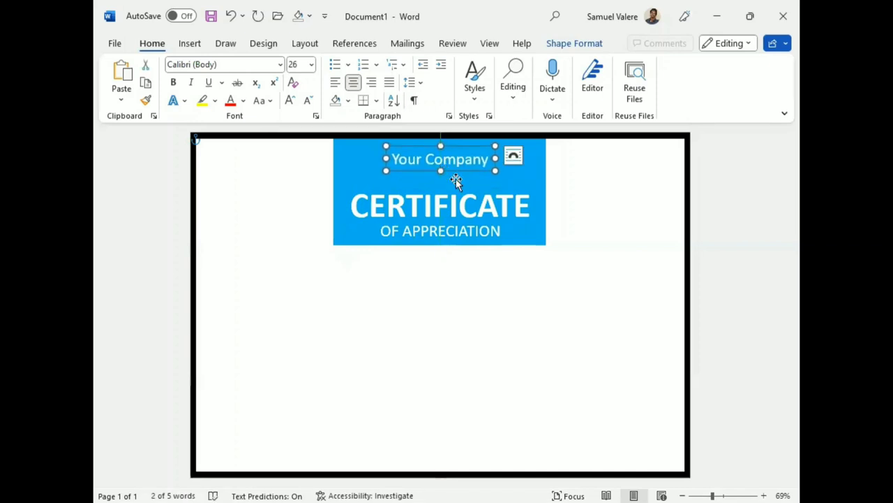
Reduce the Your Company line to 22 pt
double_click(451, 159)
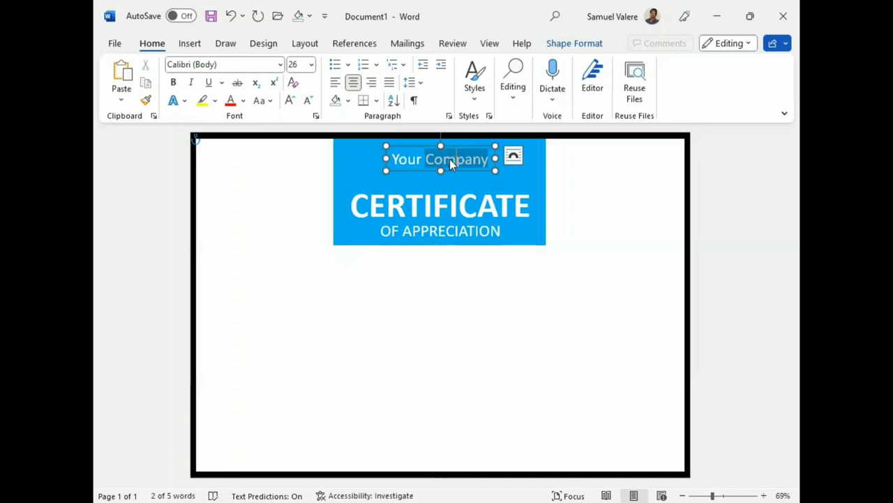
triple_click(451, 161)
click(557, 115)
click(557, 114)
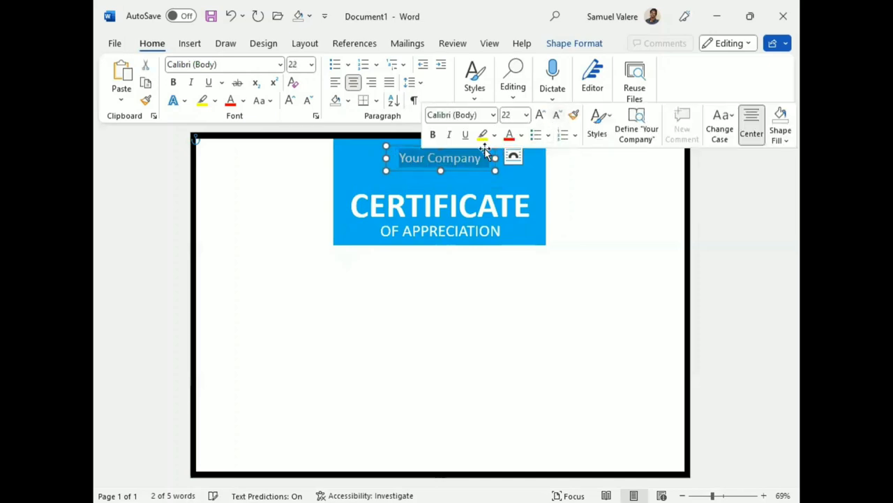
click(441, 171)
drag(440, 171, 441, 171)
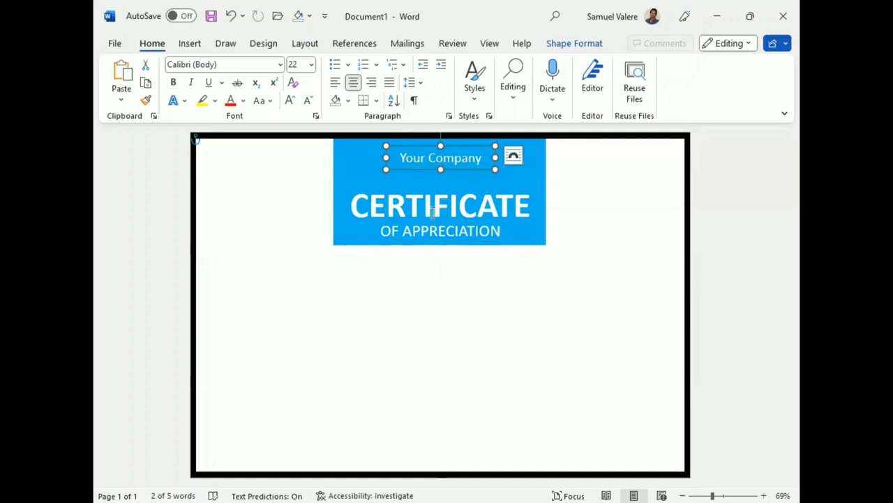
key(ctrl+z)
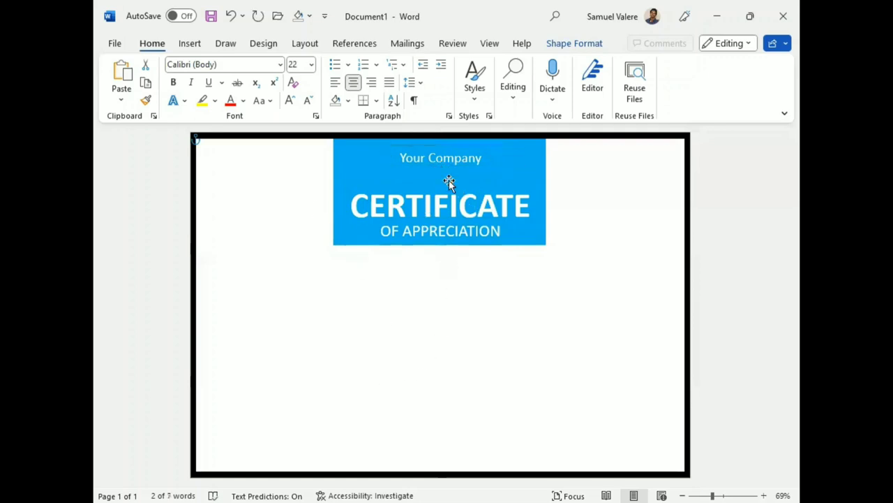
click(446, 161)
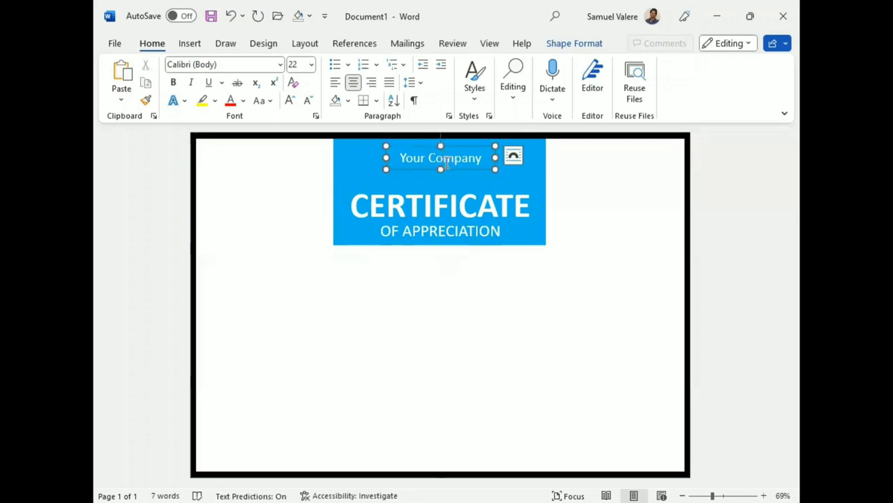
Duplicate the OF APPRECIATION box below the banner and change its text to 'Presented To'
click(449, 168)
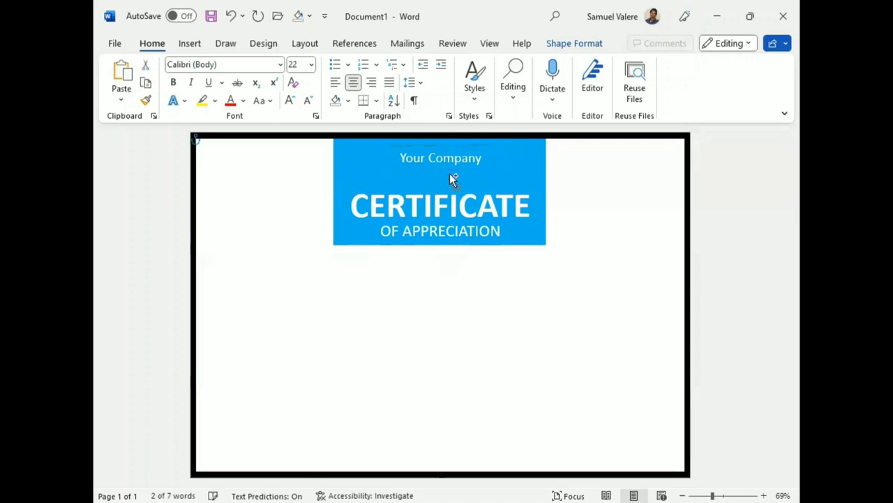
click(434, 231)
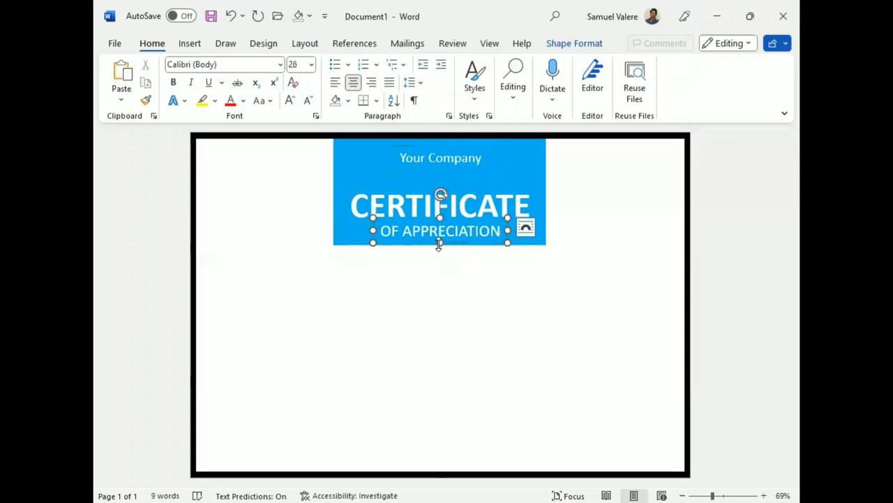
key(ctrl+c)
key(ctrl+v)
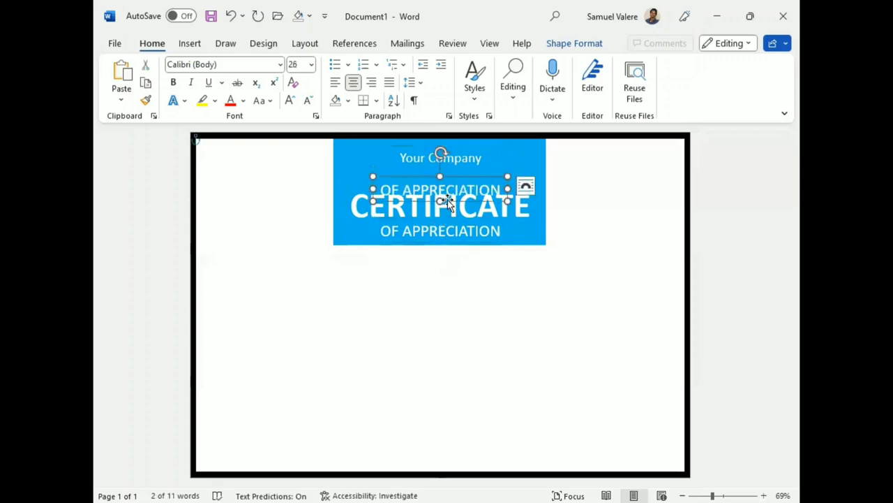
drag(447, 200, 448, 263)
triple_click(448, 263)
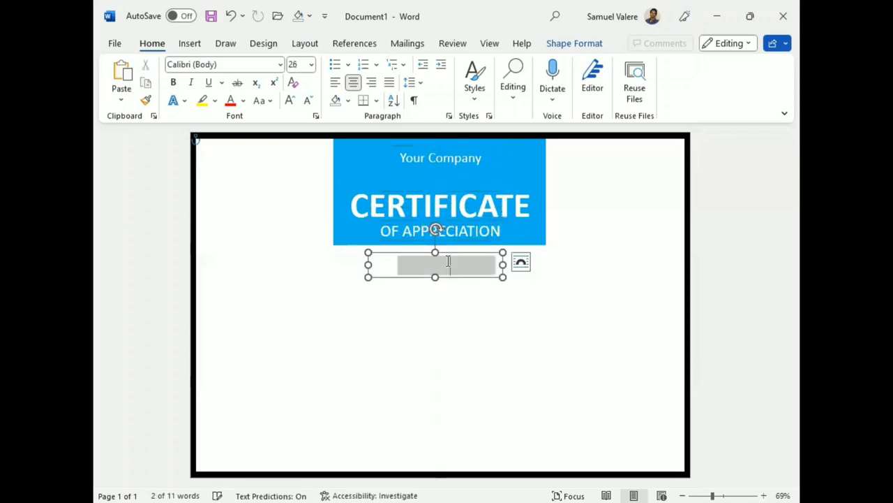
click(448, 265)
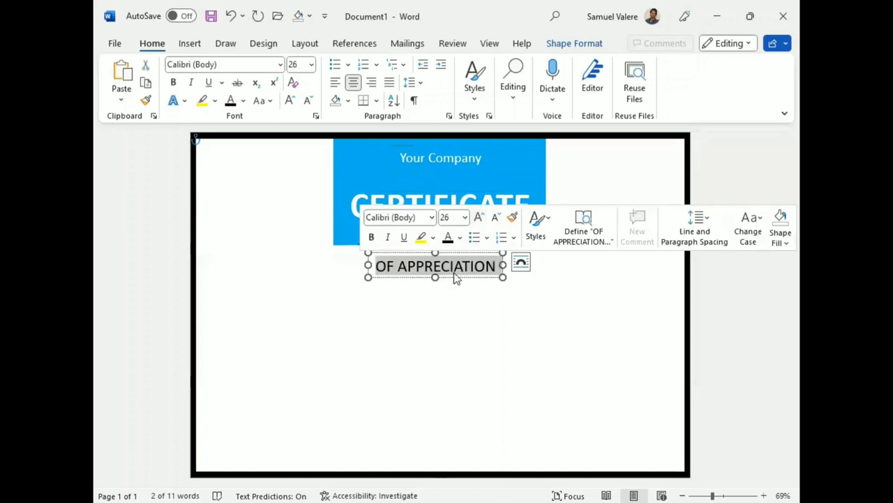
text(Pre)
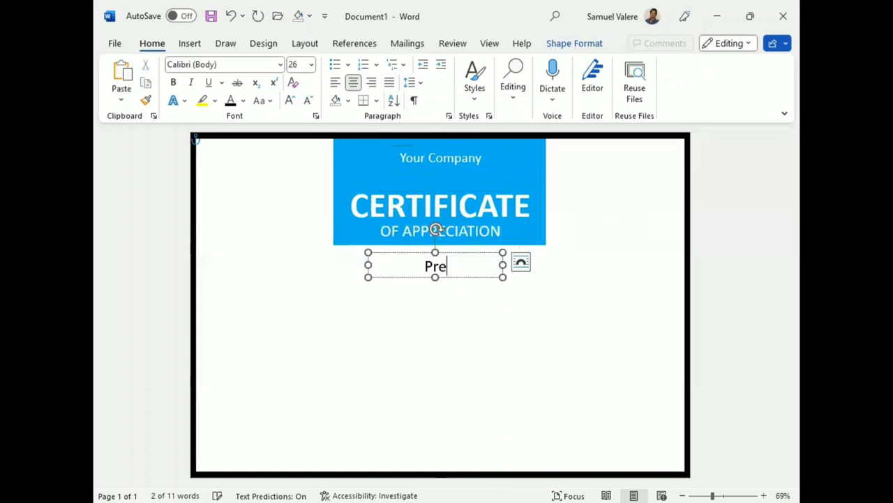
text(sented)
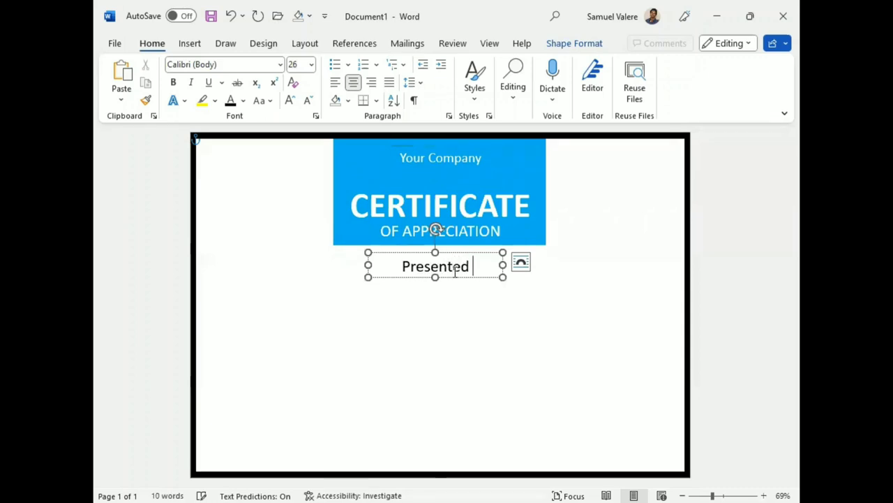
text( To)
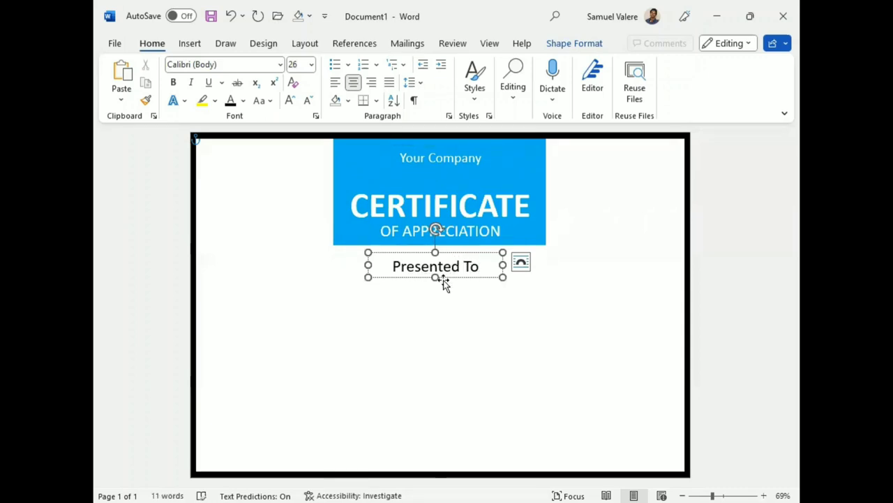
drag(445, 283, 454, 285)
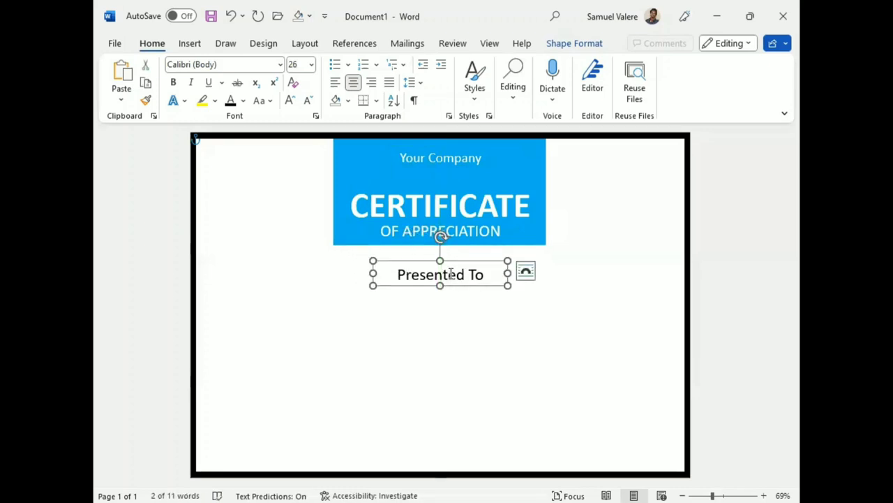
Set Presented To to 22 pt and centre its narrowed box below the header
triple_click(451, 273)
click(519, 230)
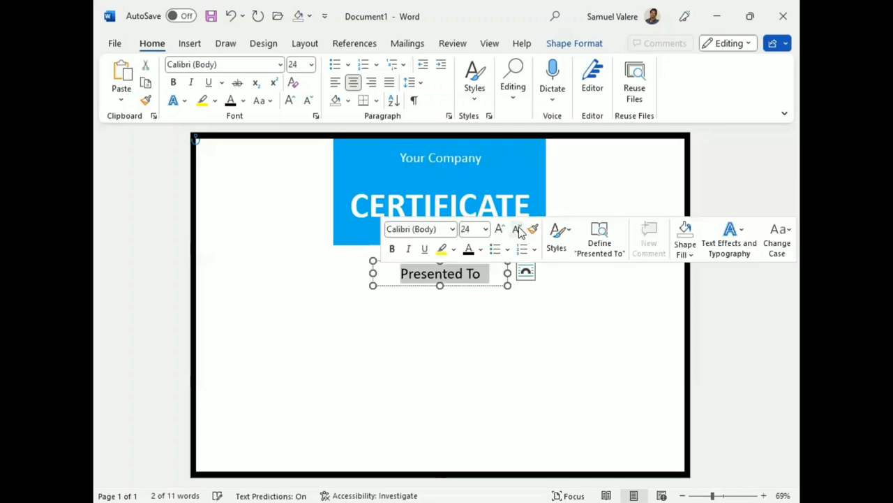
click(519, 230)
click(475, 287)
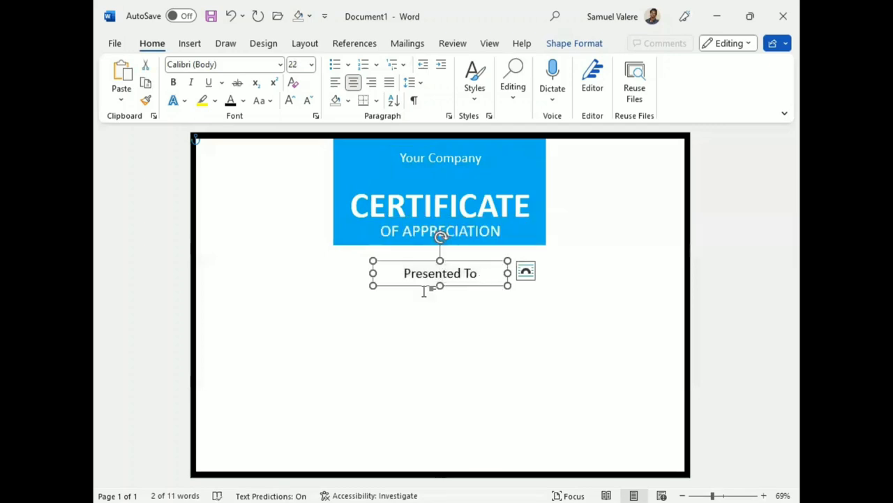
drag(506, 273, 470, 272)
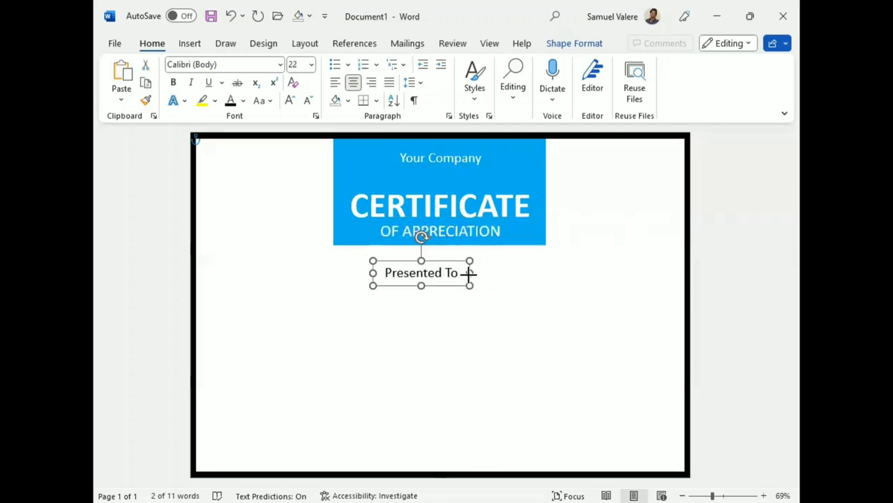
drag(428, 285, 458, 283)
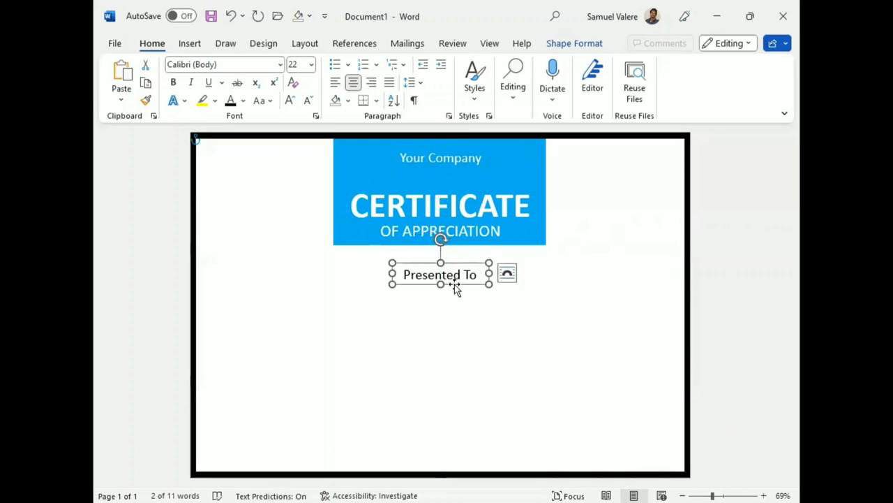
Copy the CERTIFICATE box below Presented To and colour its text light blue
click(461, 183)
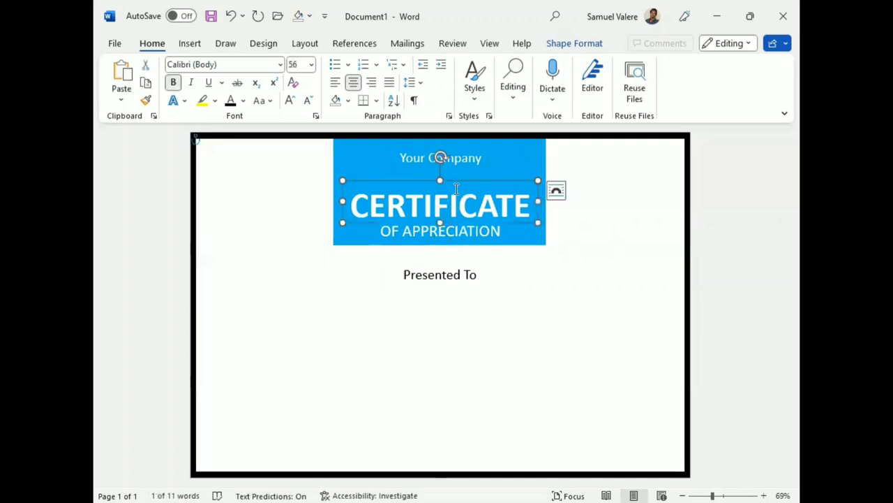
key(ctrl+c)
key(ctrl+v)
drag(466, 183, 470, 331)
double_click(462, 302)
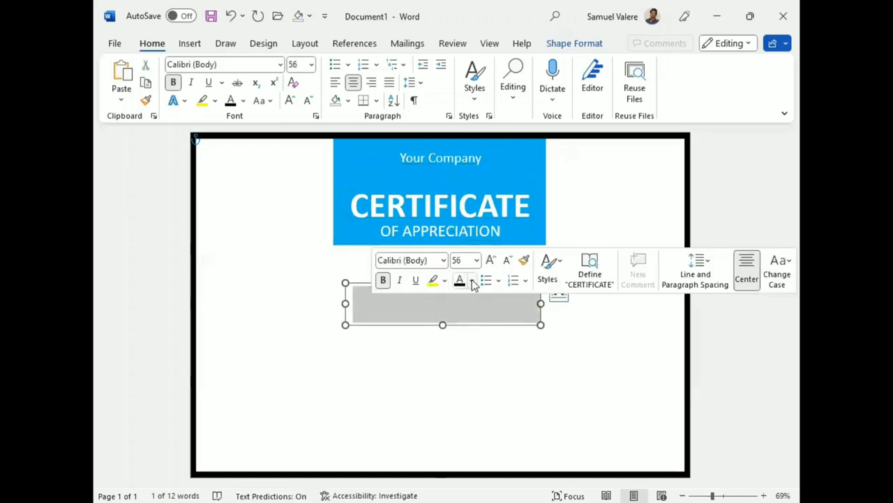
click(472, 280)
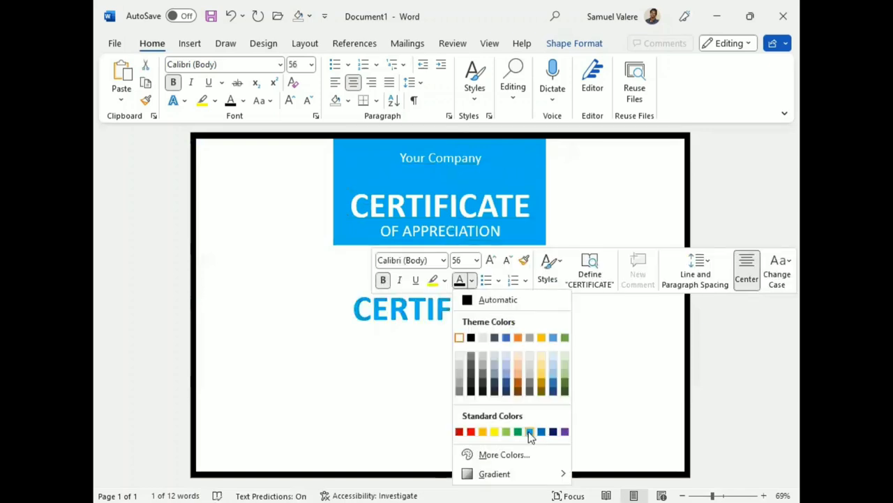
click(530, 431)
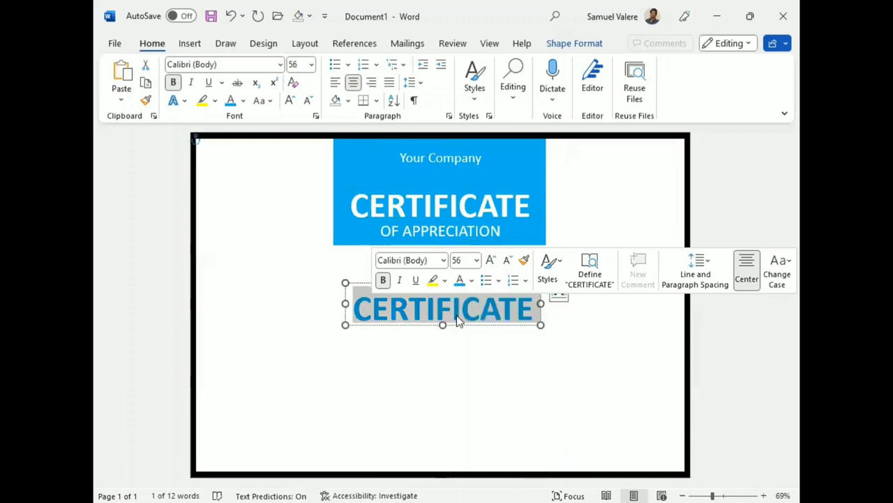
Replace the copied text with the recipient's full name
text(La)
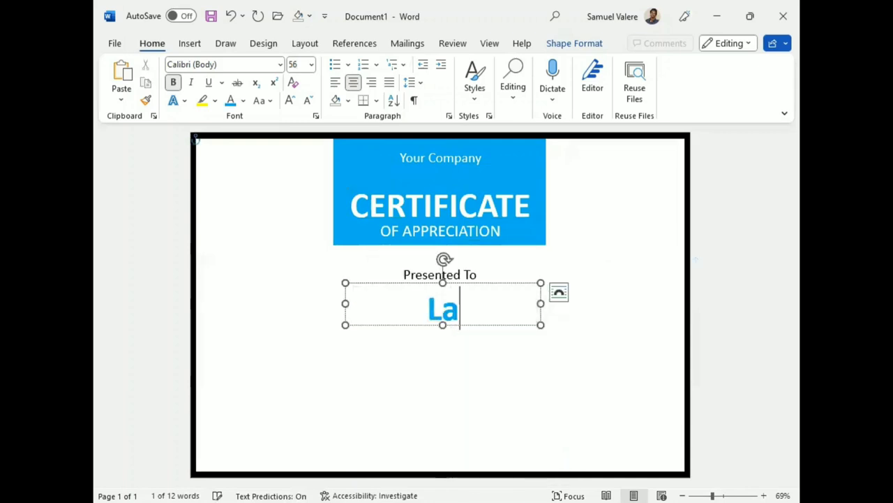
text(na Mi)
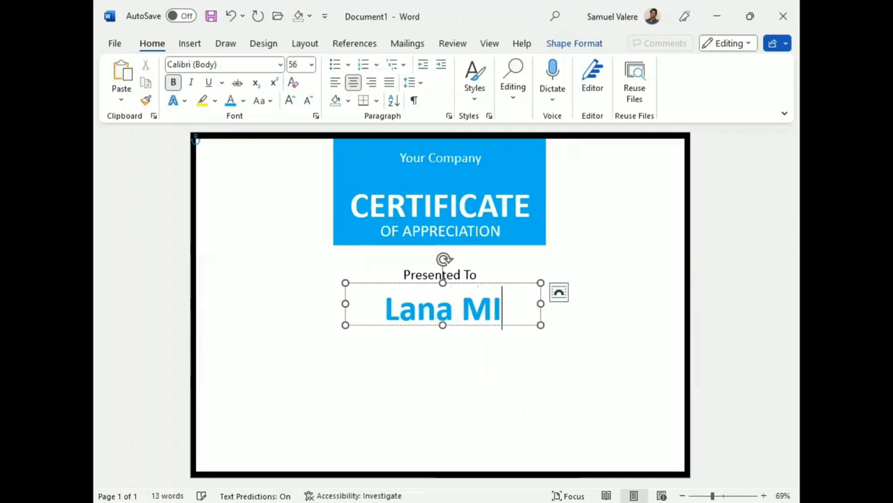
text(c)
key(BackSpace)
text(che)
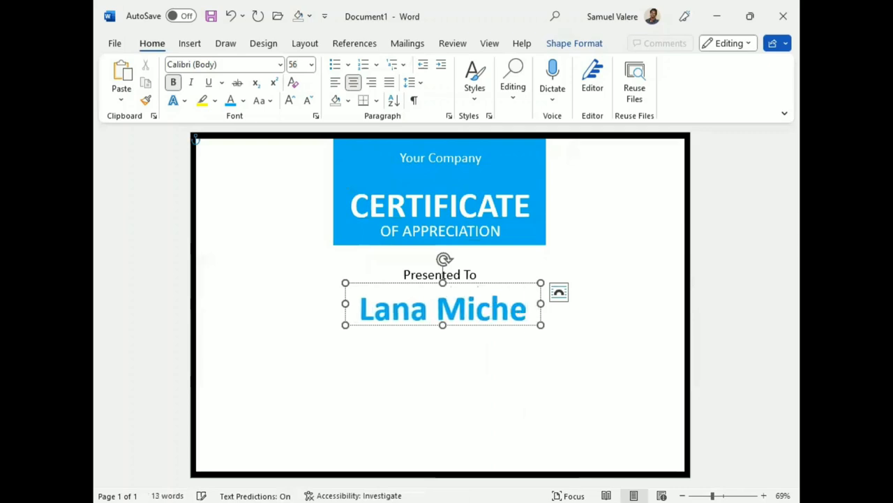
key(BackSpace)
key(BackSpace)
key(BackSpace)
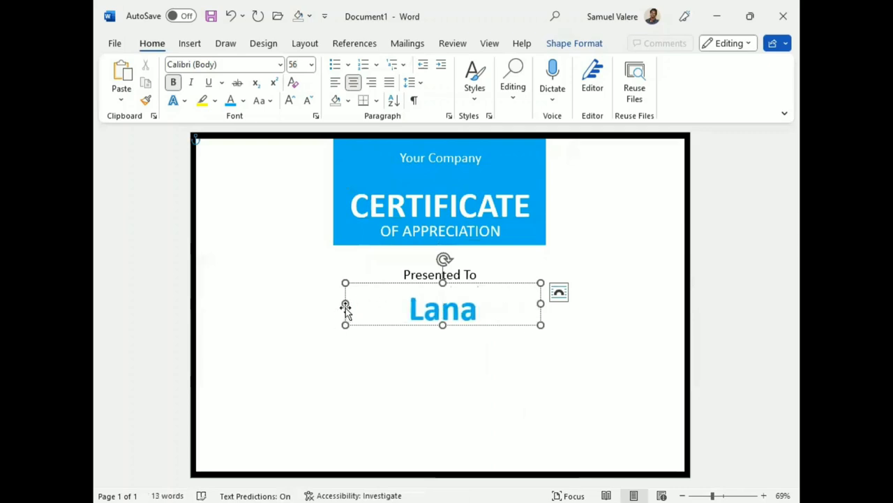
text(Michelle)
double_click(436, 309)
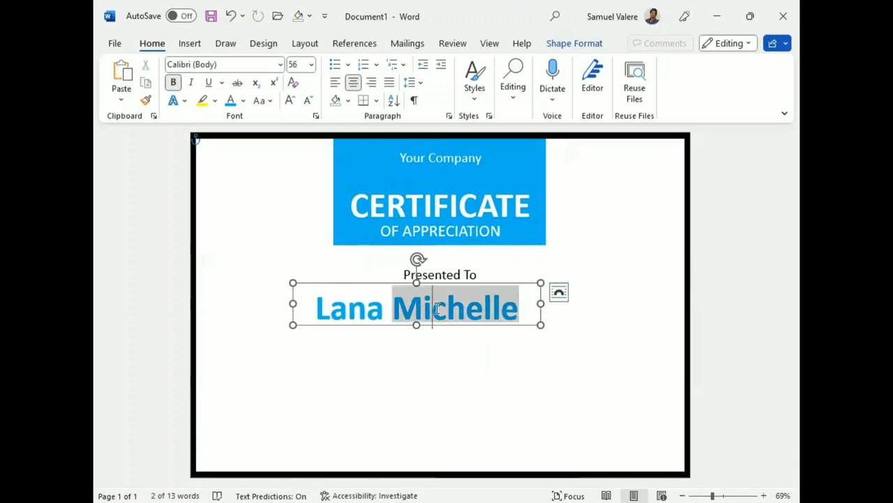
click(438, 314)
Format the recipient's name in non-bold Edwardian Script ITC at 90 pt
click(404, 265)
text(Edwardian Script)
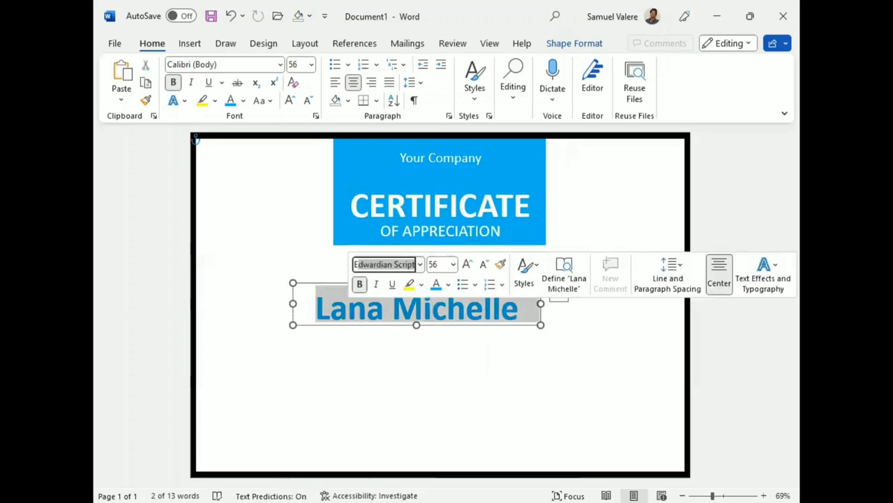
key(Return)
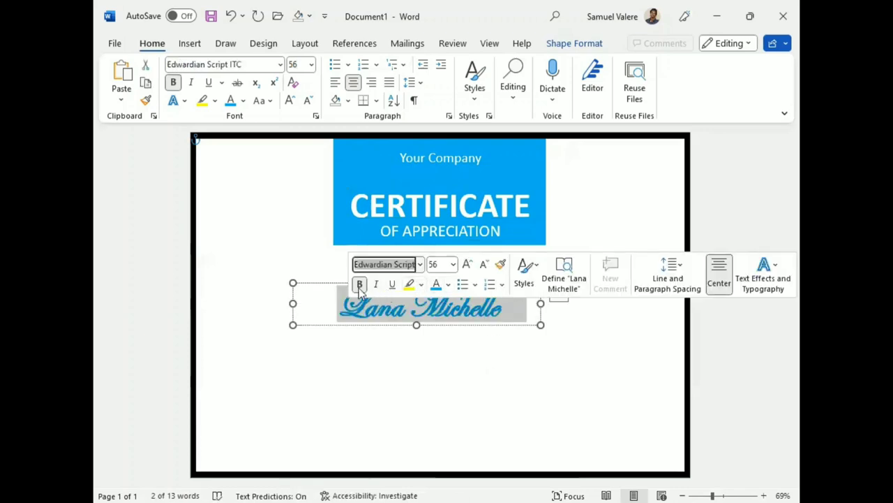
click(359, 283)
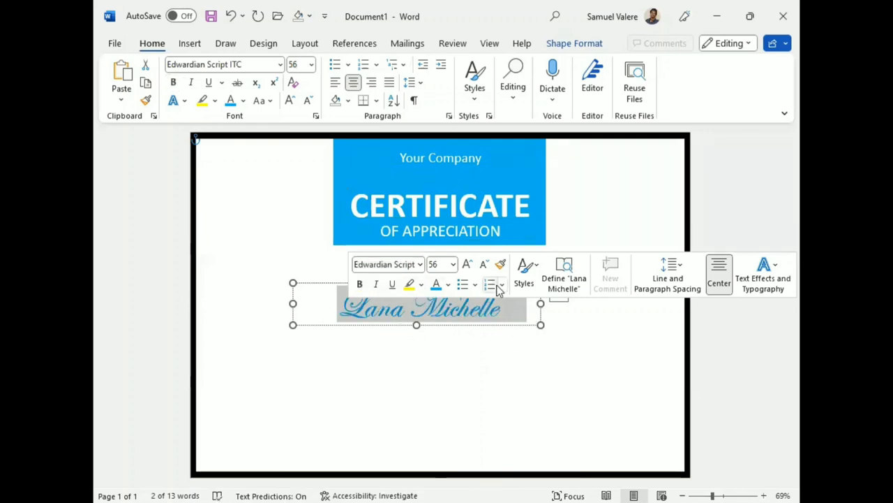
click(469, 264)
click(469, 263)
click(469, 264)
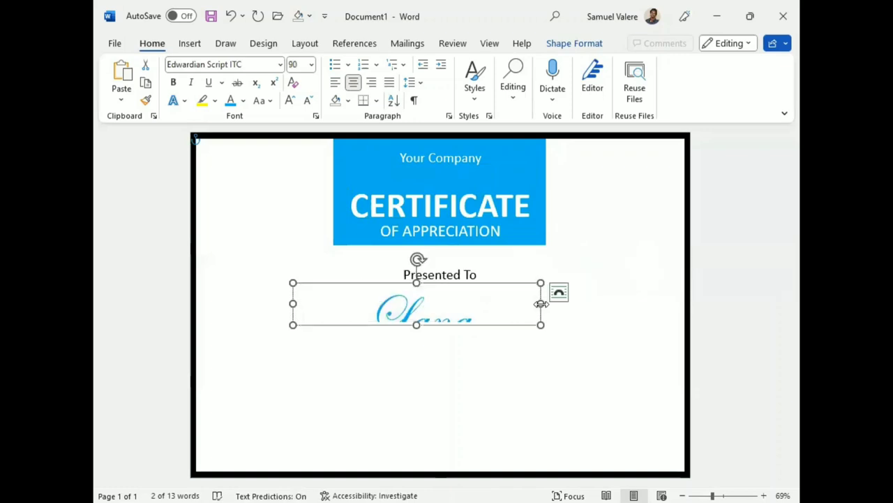
Enlarge the name's text box to fit and centre it under 'Presented To'
drag(541, 303, 590, 303)
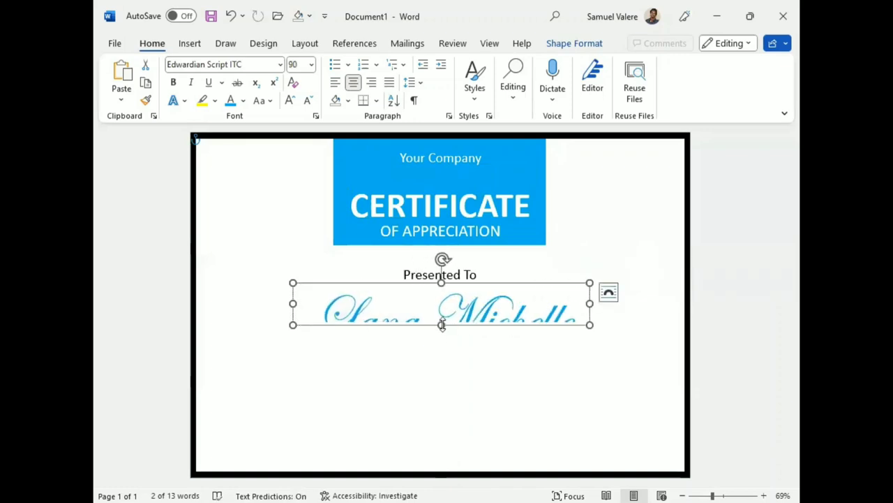
drag(446, 325, 446, 349)
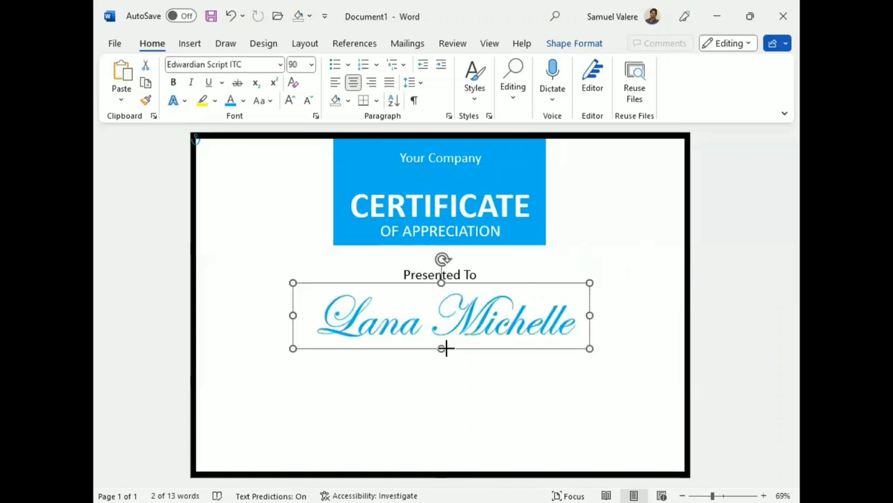
drag(463, 348, 451, 349)
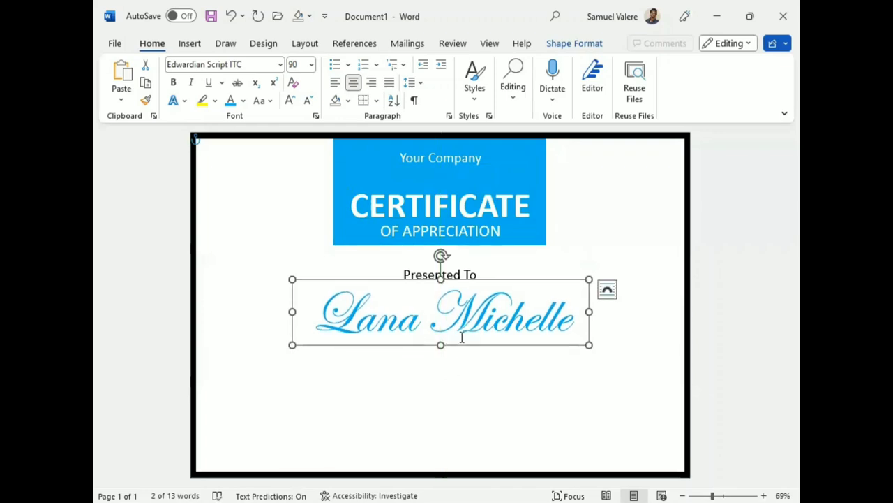
Copy the 'Presented To' box below the name and paste the appreciation paragraph into it
click(458, 274)
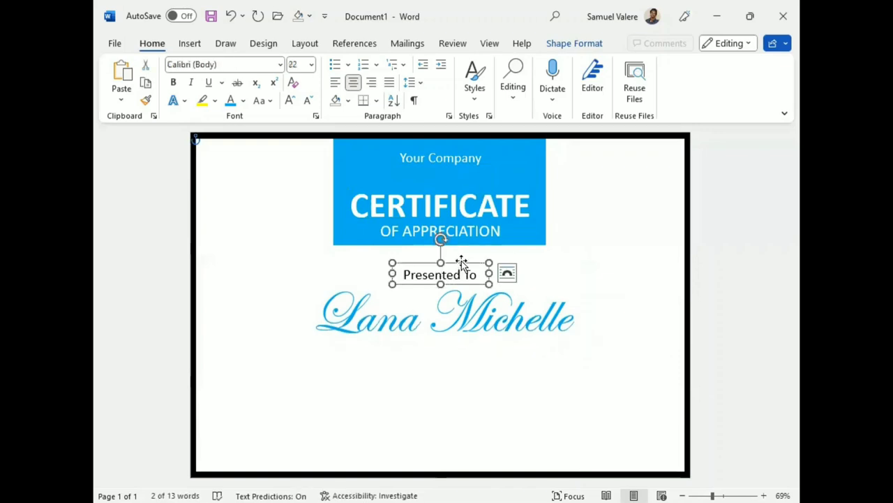
drag(461, 268, 464, 366)
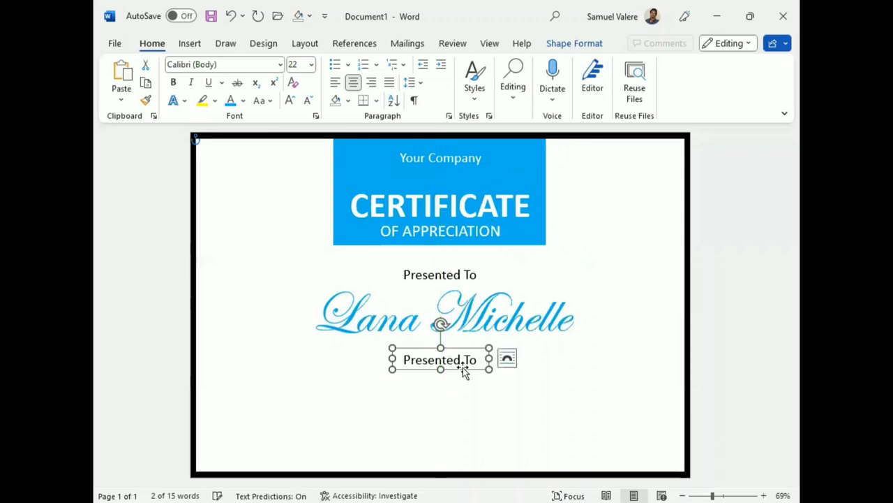
double_click(454, 358)
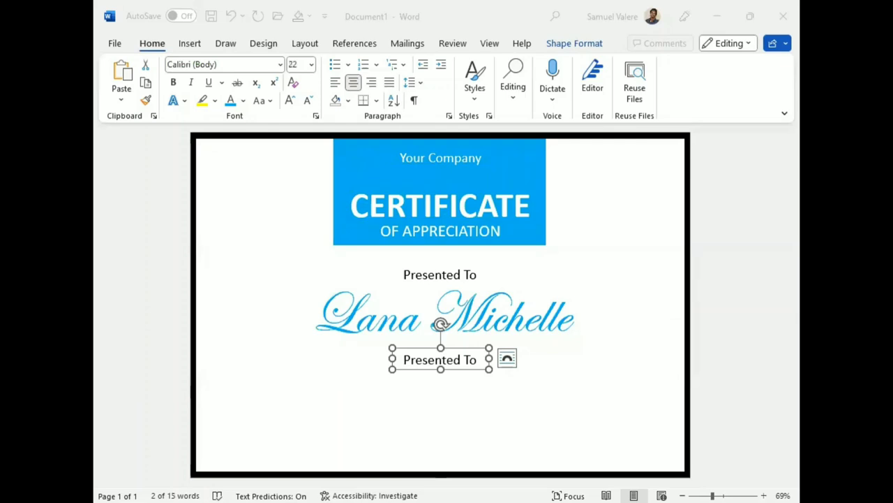
triple_click(448, 361)
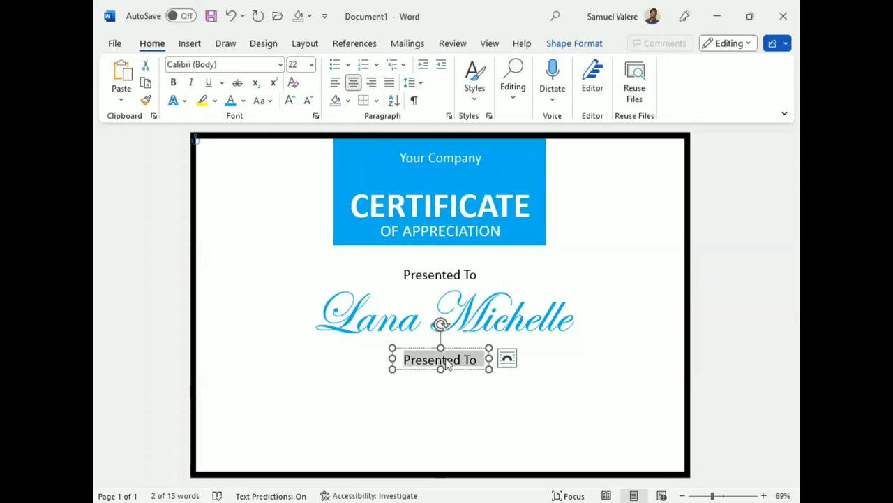
key(ctrl+v)
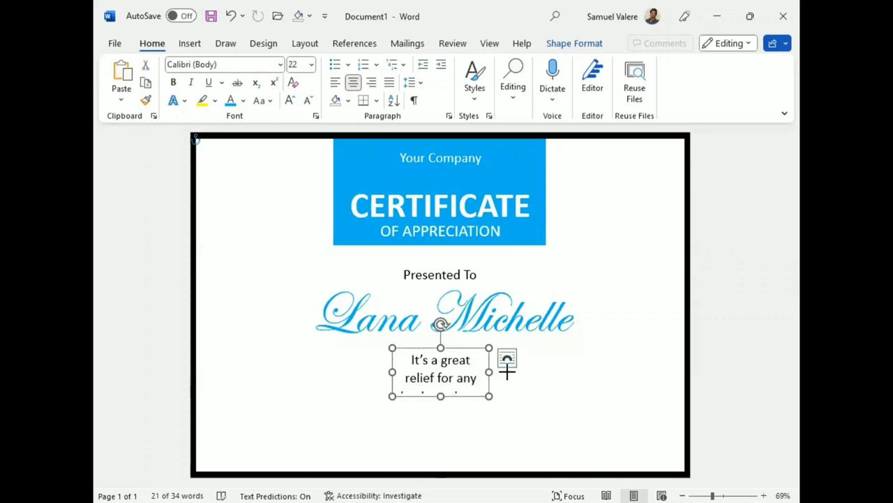
Widen and heighten the paragraph box to show all three lines, then centre it
drag(488, 366, 579, 371)
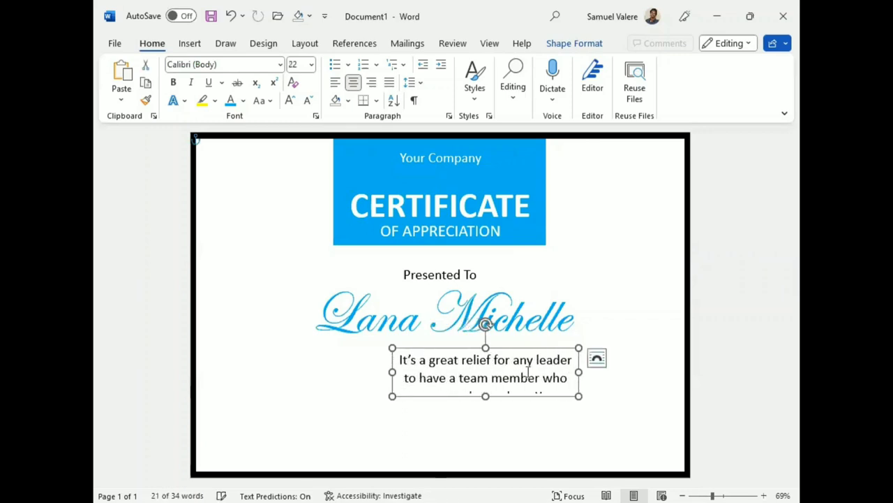
drag(392, 372, 333, 371)
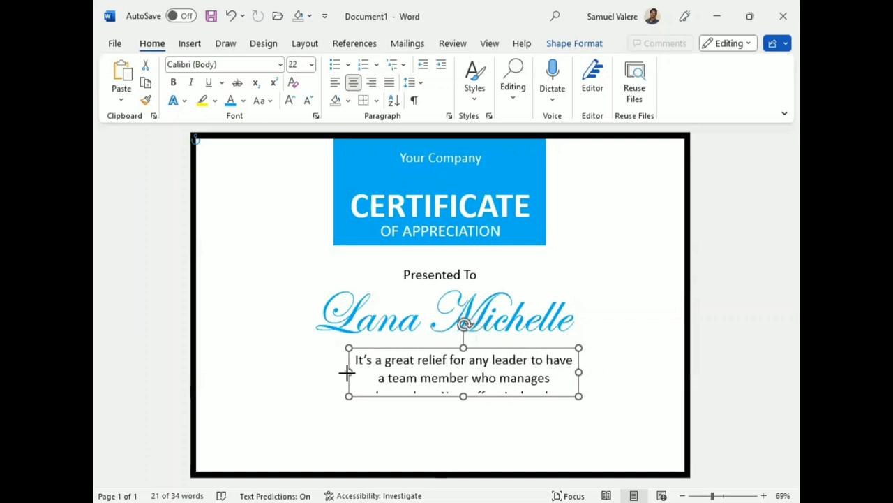
mouse_move(455, 396)
mouse_down()
mouse_move(453, 424)
mouse_move(456, 410)
mouse_up()
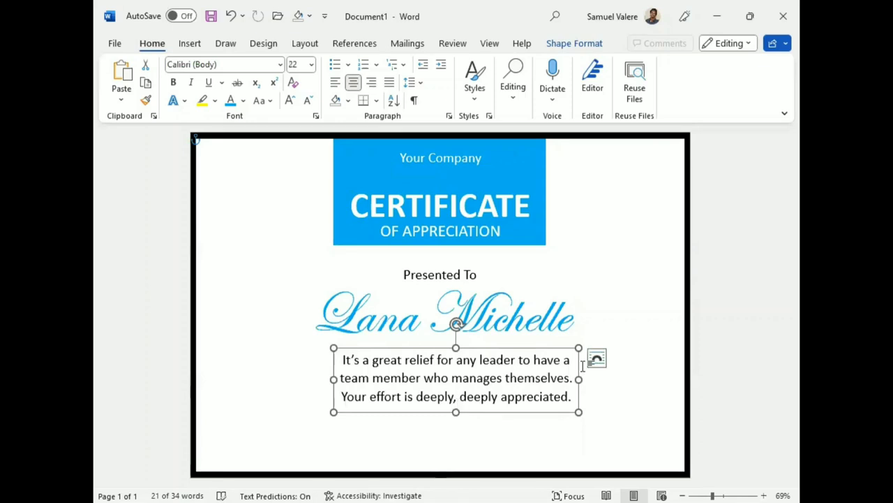
drag(580, 377, 660, 379)
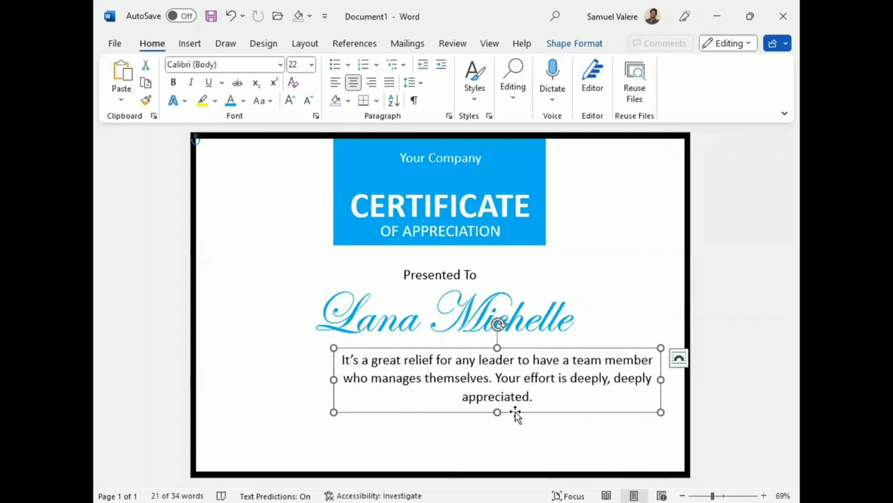
drag(515, 411, 446, 405)
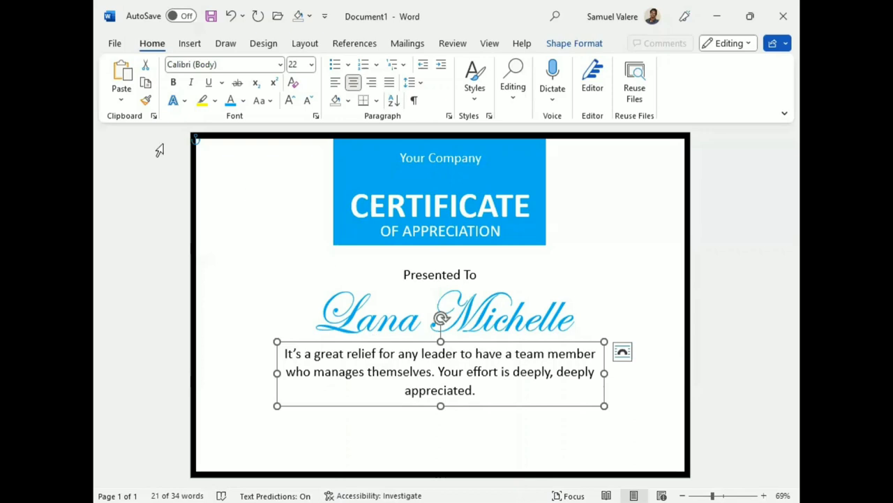
Draw a large rectangle over the certificate and fit it just inside the black border
click(190, 46)
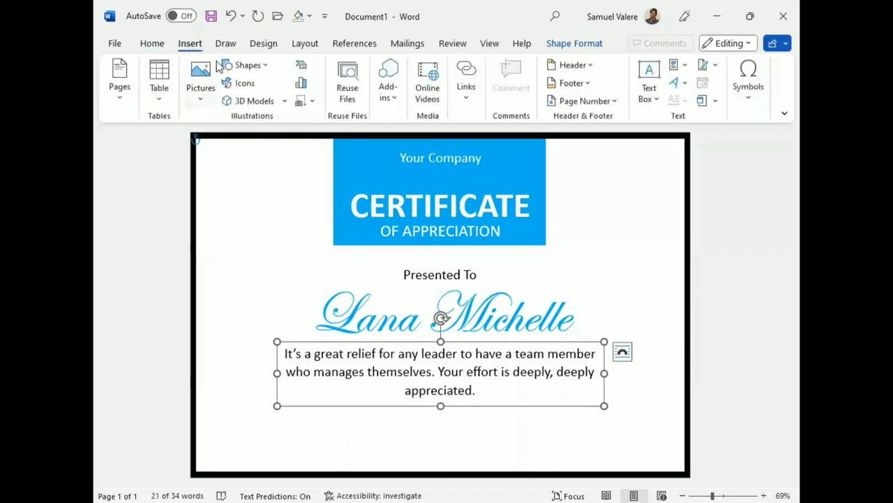
click(244, 65)
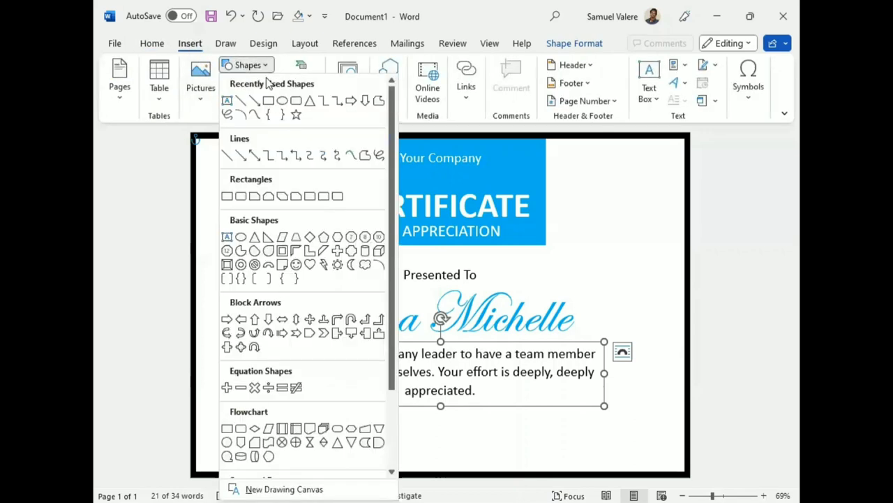
click(269, 102)
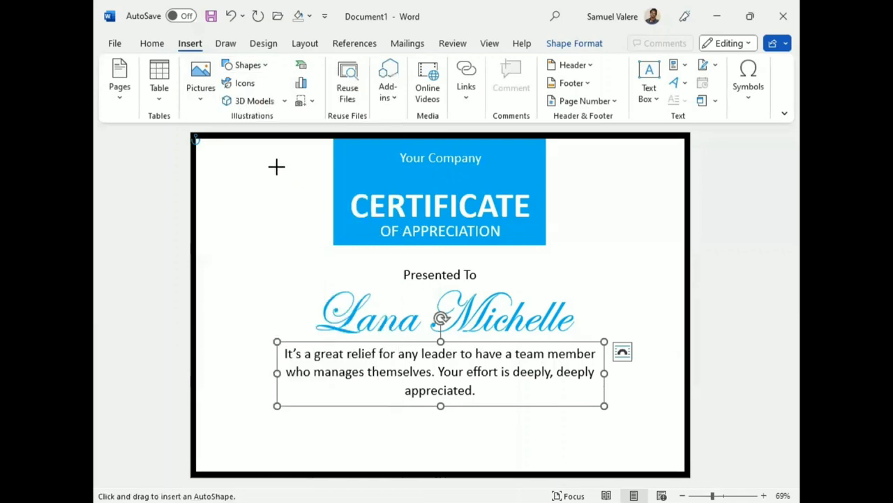
mouse_move(225, 154)
mouse_down()
mouse_move(530, 319)
mouse_move(673, 454)
mouse_move(621, 448)
mouse_move(622, 437)
mouse_move(624, 457)
mouse_up()
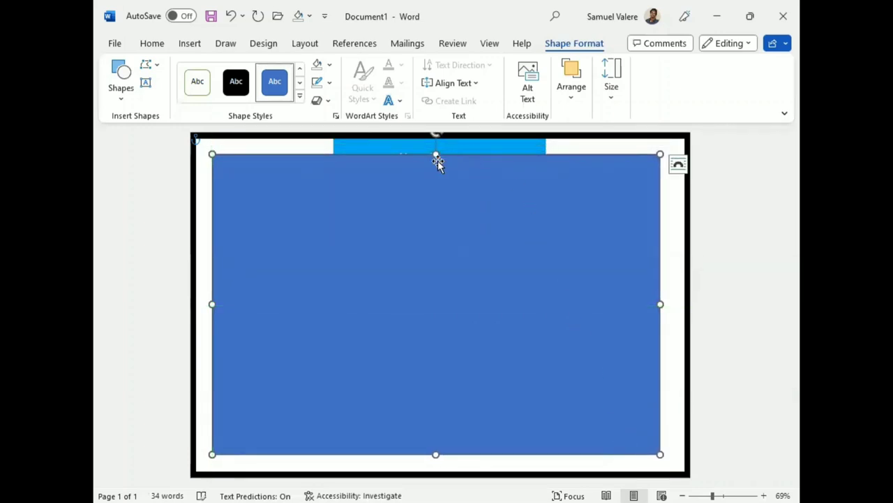
drag(434, 152, 436, 149)
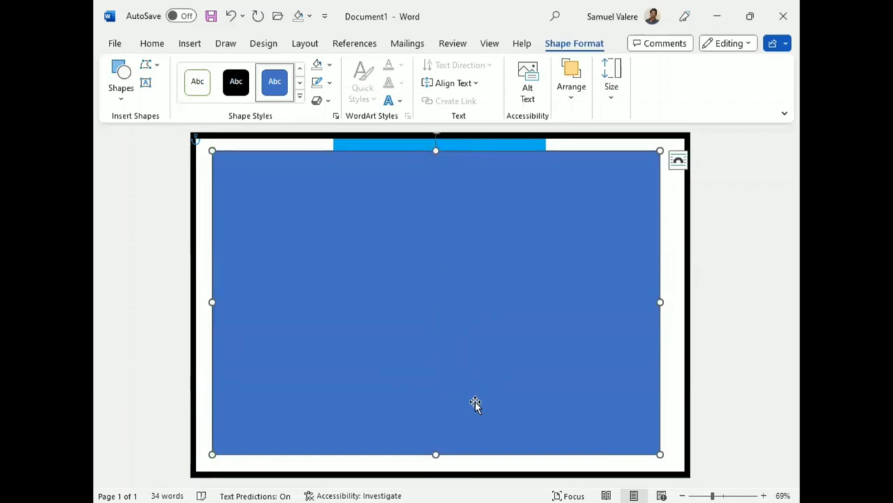
drag(475, 404, 476, 398)
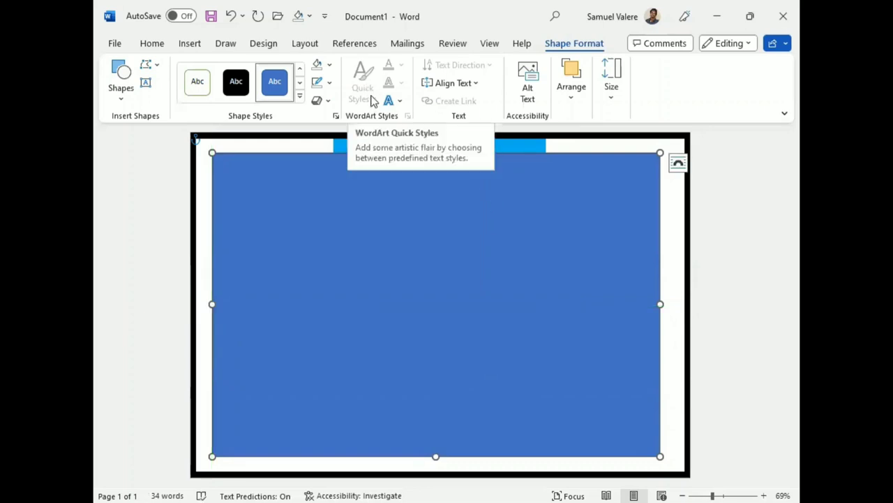
Send the rectangle behind the text and remove its fill
click(573, 95)
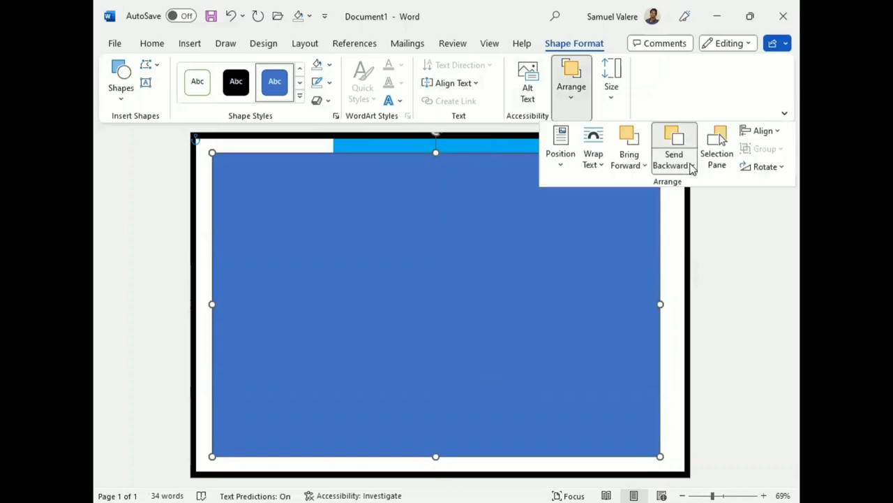
click(692, 166)
click(691, 203)
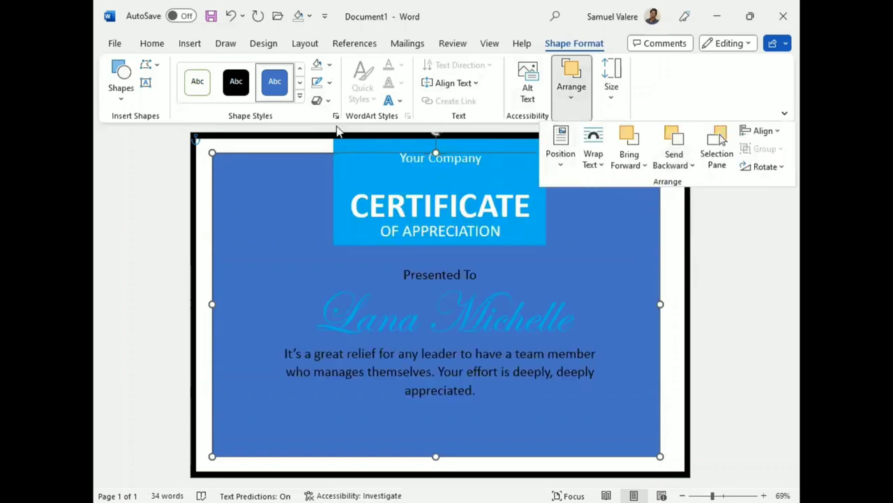
click(329, 64)
click(325, 218)
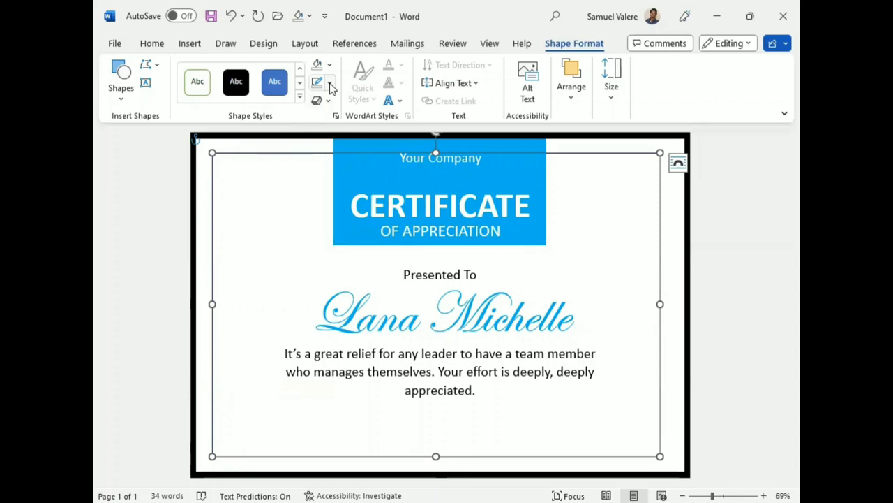
Give the rectangle a 2¼ pt blue outline
click(330, 82)
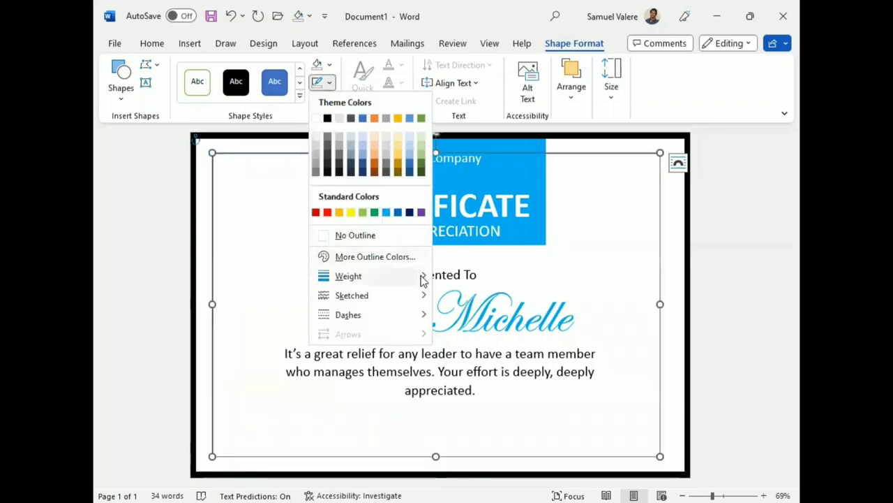
mouse_move(424, 278)
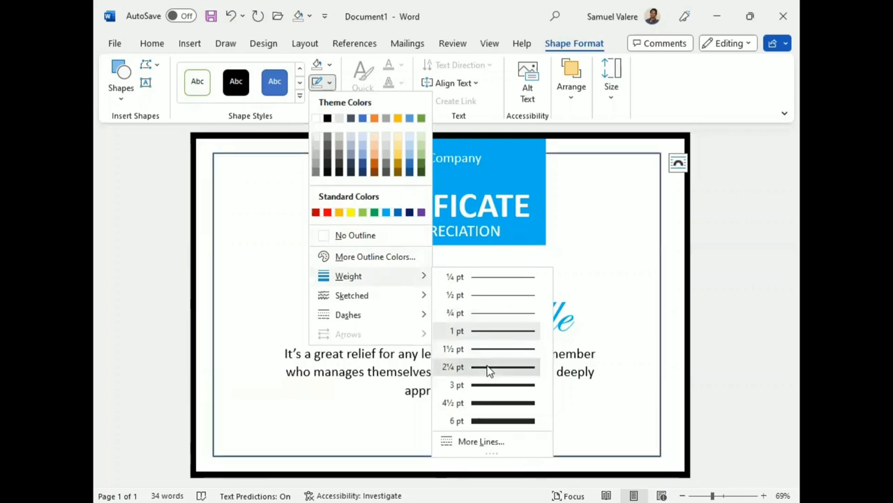
click(489, 367)
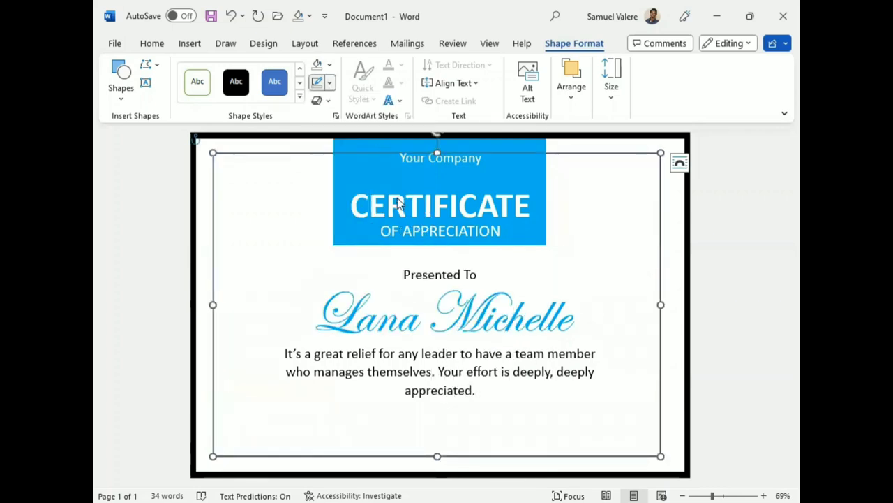
click(329, 83)
click(388, 214)
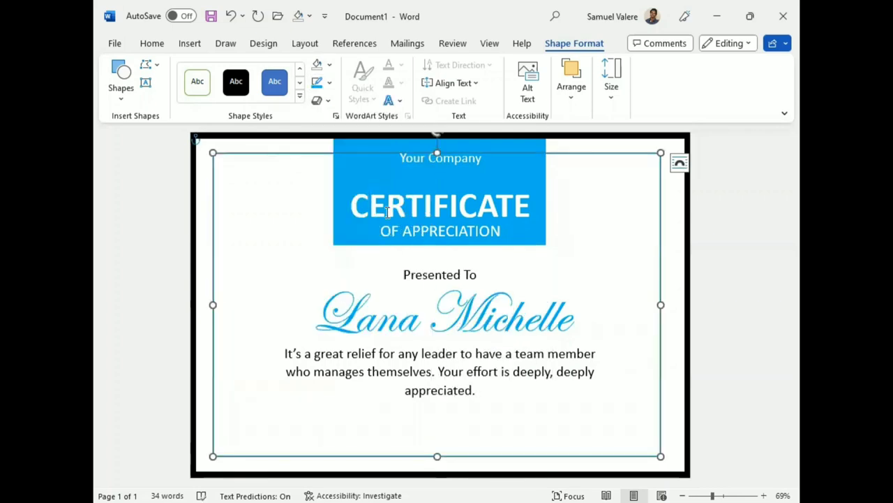
Draw a right triangle in the bottom-left corner inside the frame
click(120, 99)
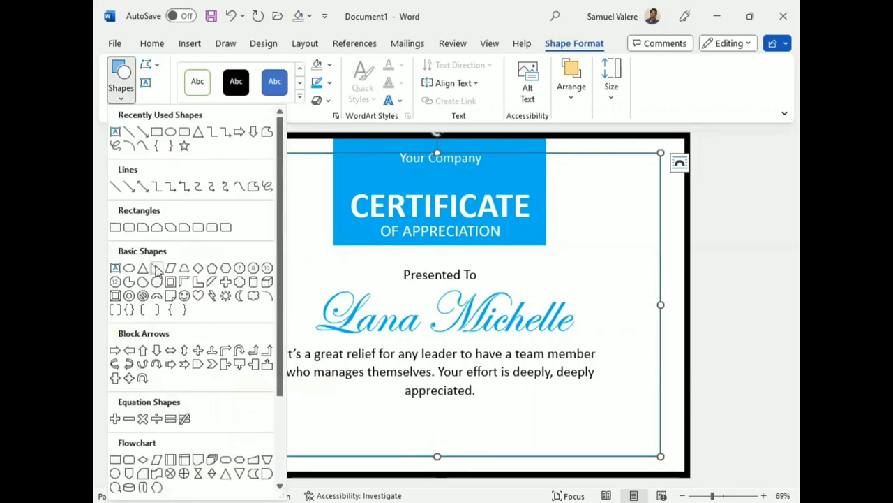
click(156, 270)
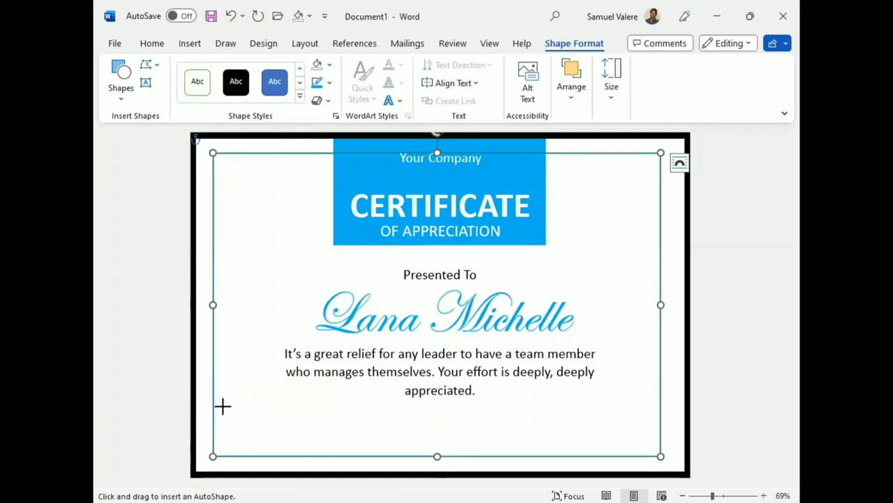
mouse_move(222, 408)
mouse_down()
mouse_move(255, 435)
mouse_move(261, 451)
mouse_move(226, 437)
mouse_up()
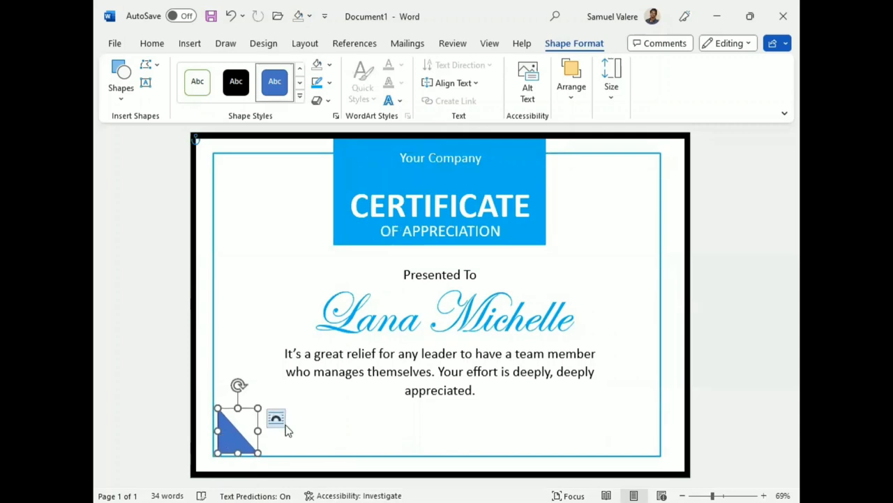
key(Left)
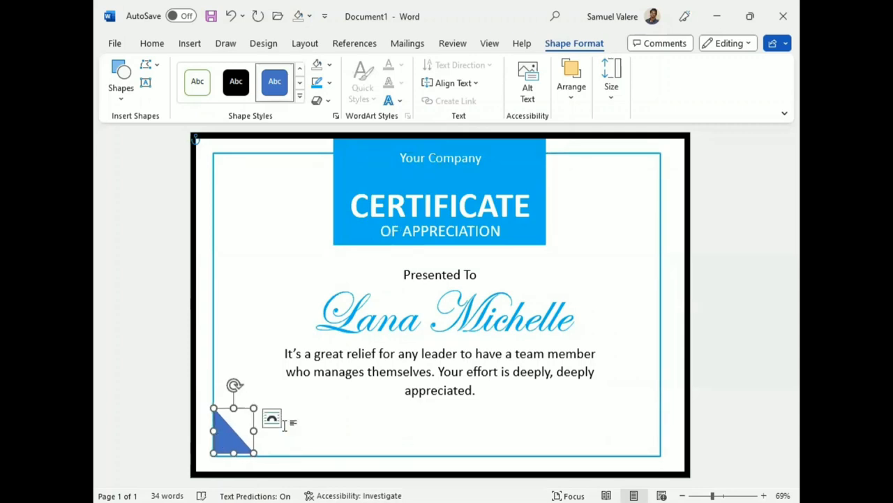
key(ctrl+Down)
key(ctrl+Down)
key(ctrl+Down)
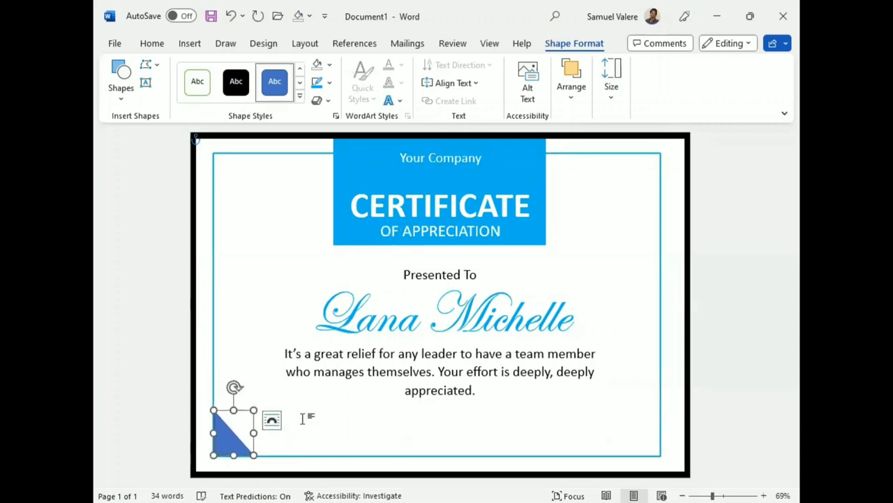
Remove the triangle's outline and fill it light blue
click(332, 85)
click(328, 235)
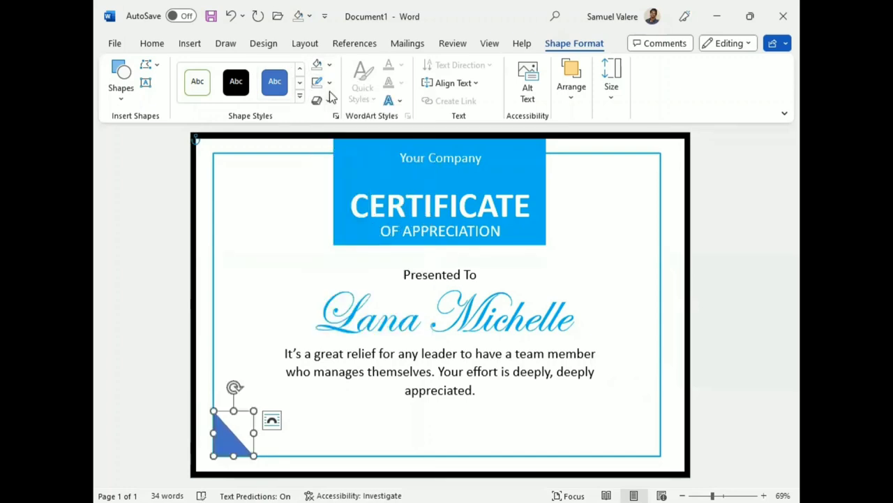
click(330, 65)
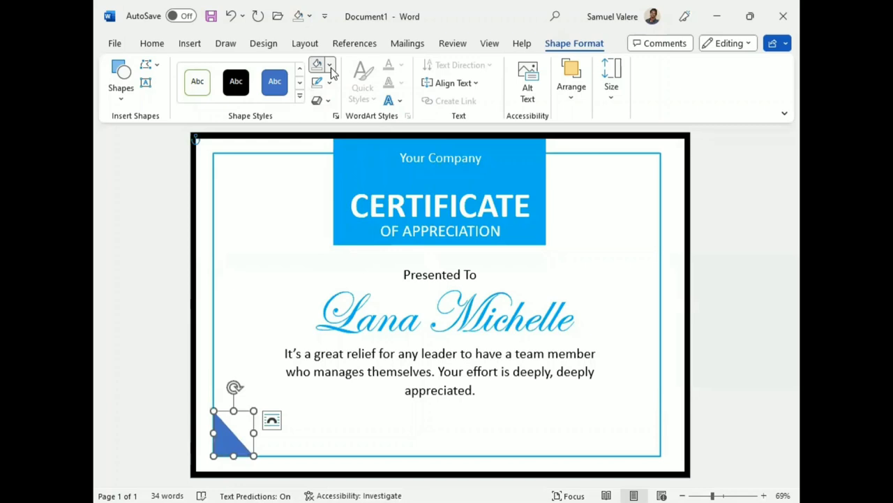
click(385, 195)
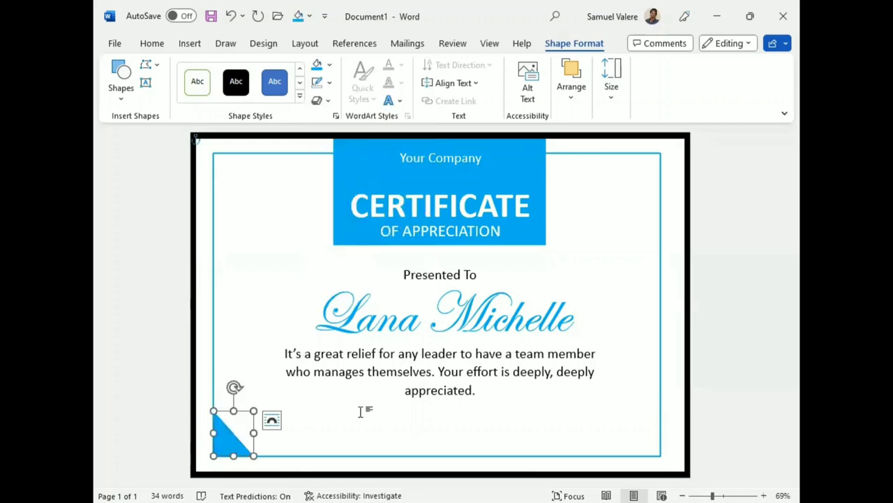
Copy the triangle, rotate it and fit it into the bottom-right corner as a mirror
mouse_move(232, 439)
ctrl+mouse_down()
mouse_move(378, 424)
mouse_move(659, 431)
ctrl+mouse_up()
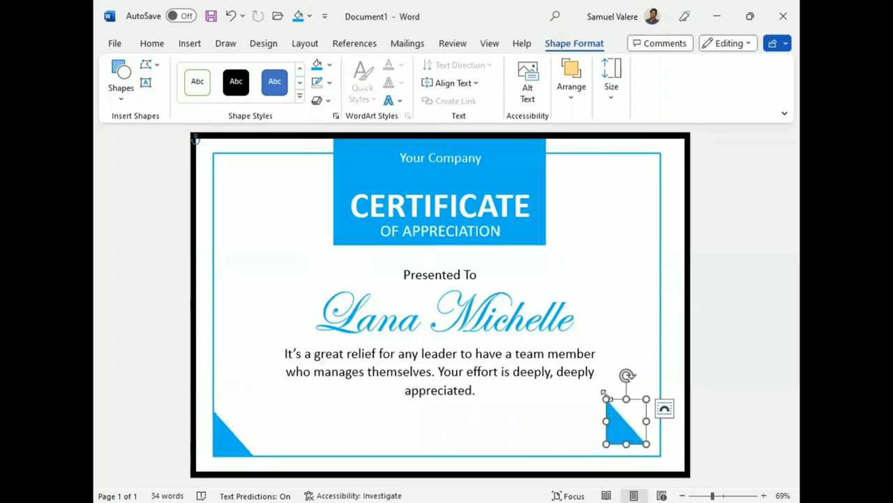
mouse_move(627, 375)
mouse_down()
mouse_move(585, 432)
mouse_move(583, 421)
mouse_up()
drag(634, 435, 646, 446)
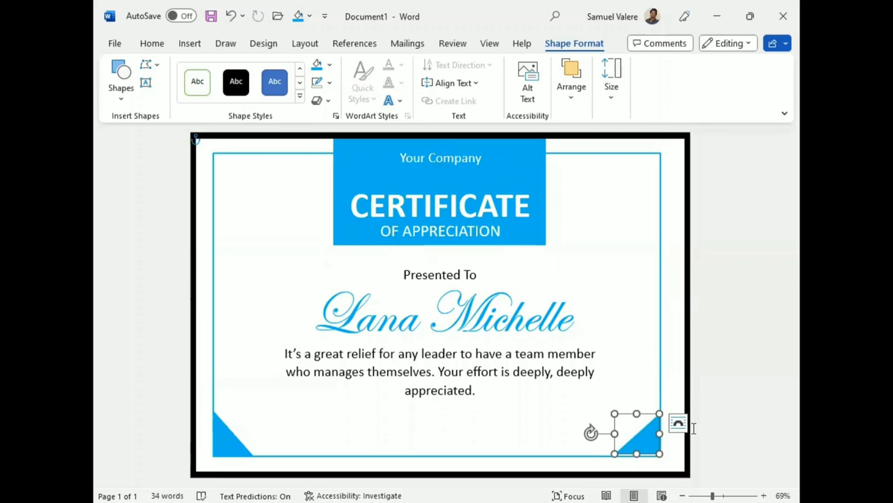
key(Down)
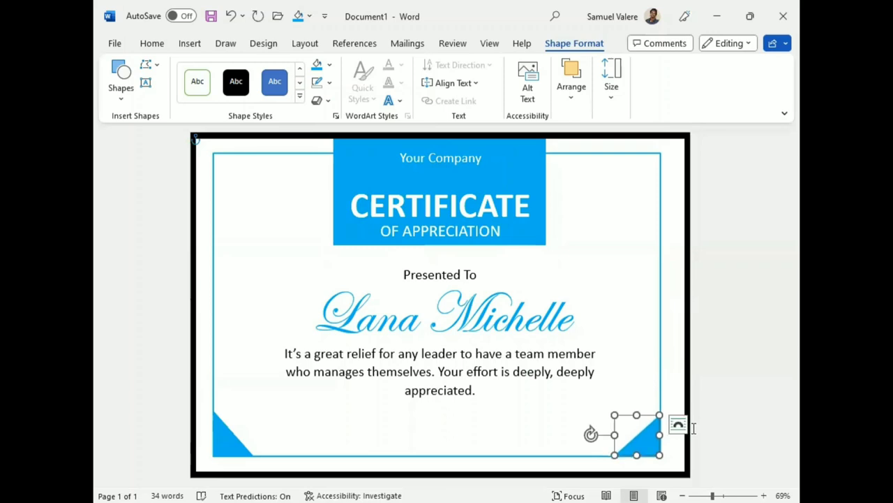
click(757, 374)
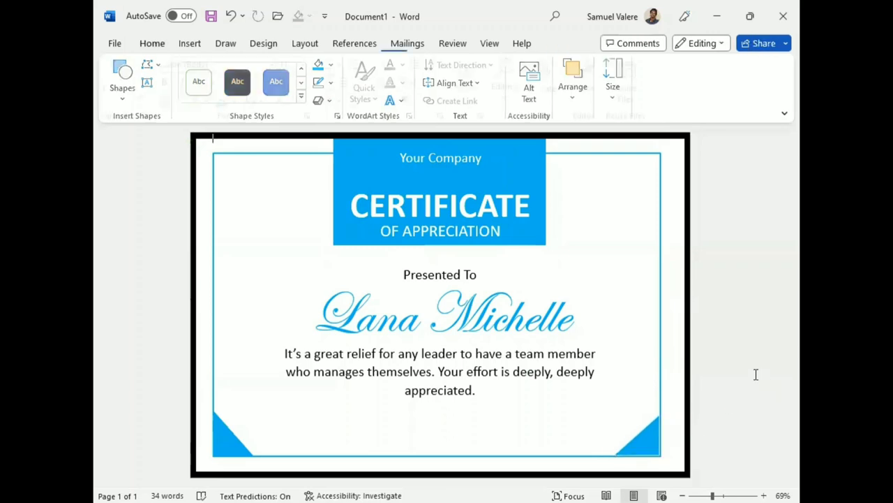
click(644, 444)
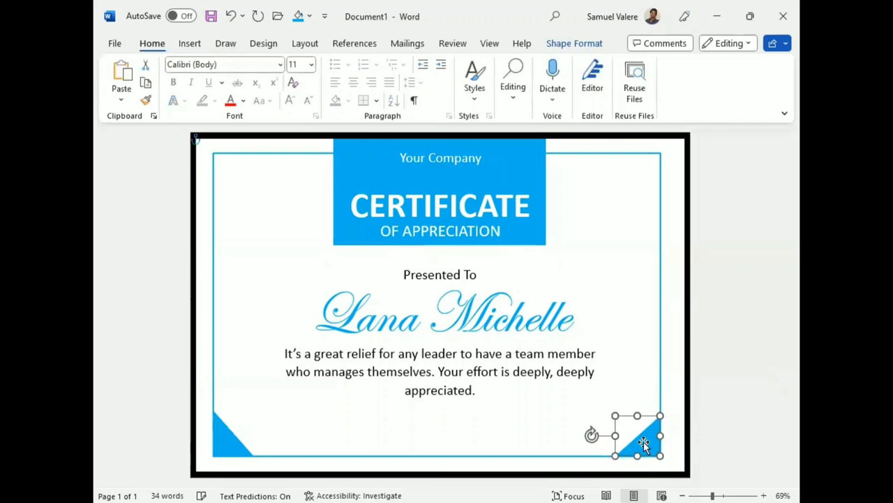
click(749, 282)
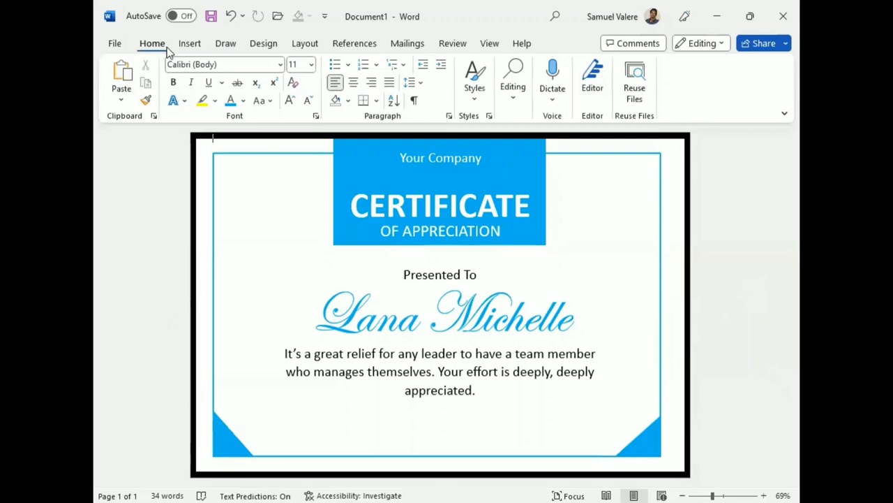
click(190, 43)
Draw a small box near the bottom-left and type 'DATE' in centred 12 pt capitals
click(258, 71)
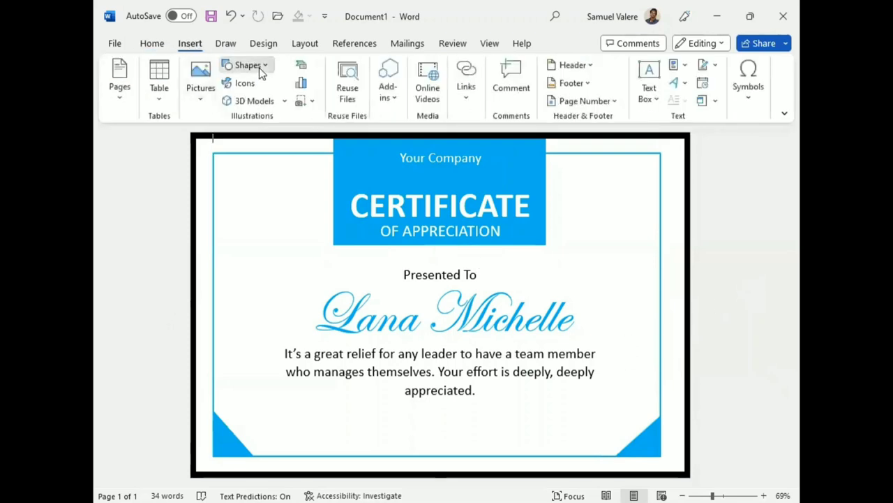
click(239, 101)
drag(268, 427, 313, 447)
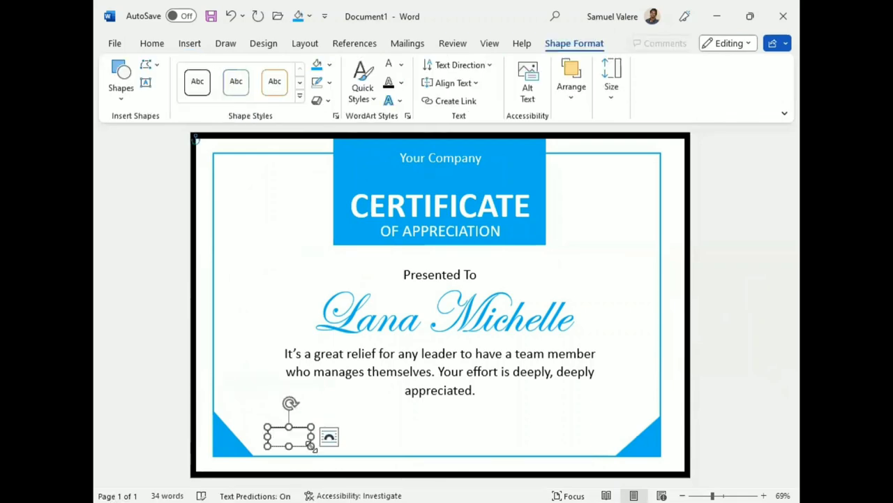
text(Date)
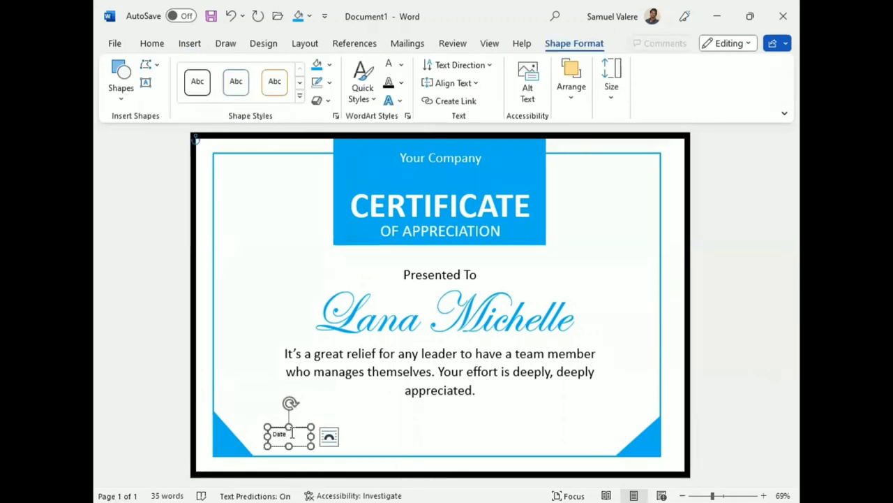
drag(286, 434, 271, 433)
click(151, 43)
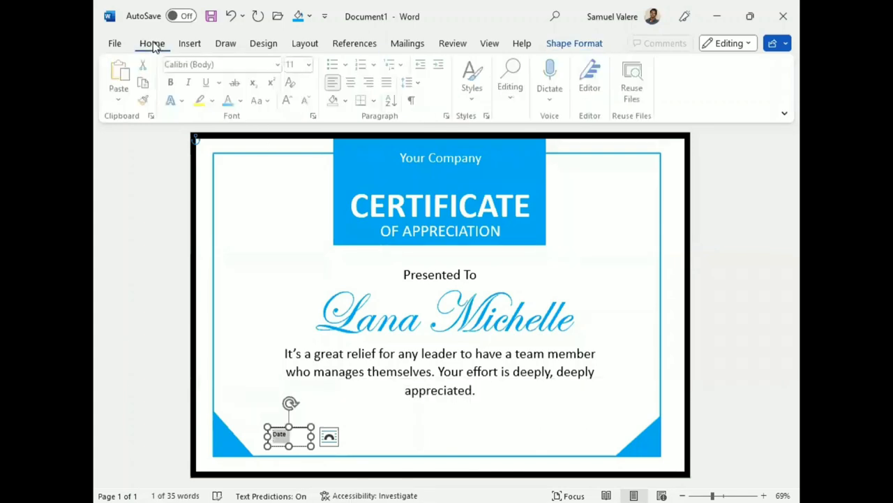
click(270, 100)
click(290, 159)
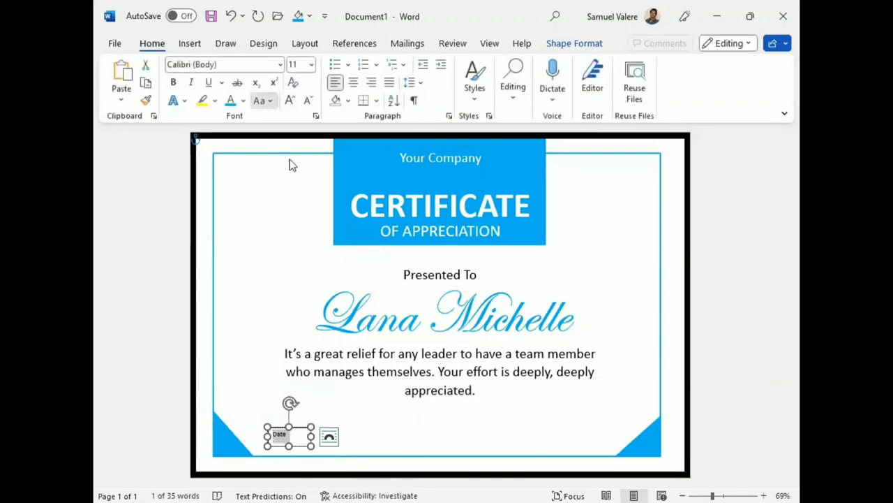
click(292, 100)
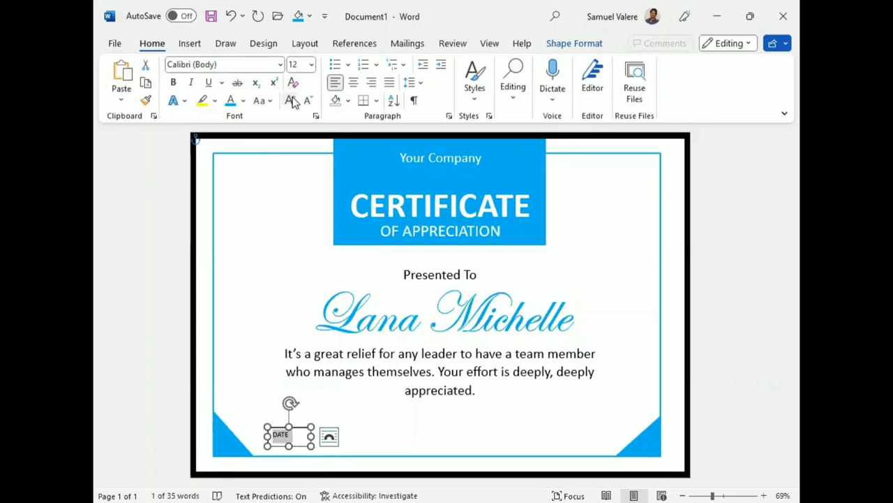
click(353, 82)
Remove the DATE box's fill and outline
click(551, 45)
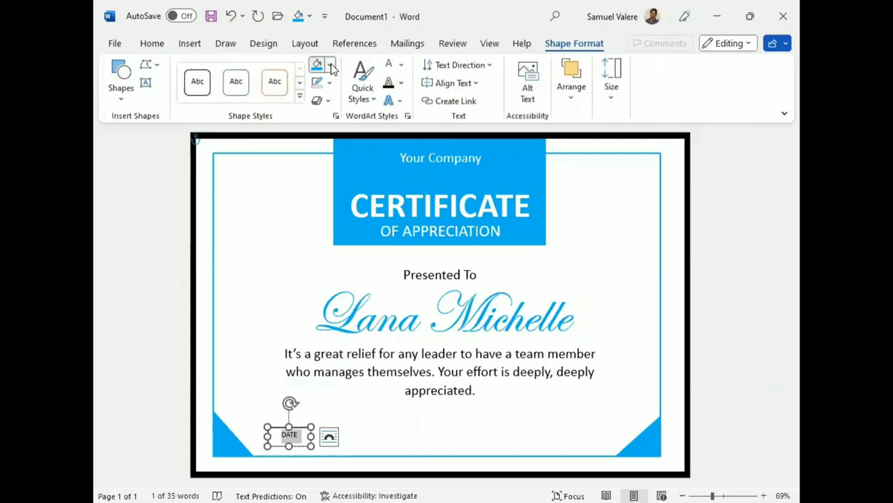
click(332, 66)
click(324, 219)
click(331, 82)
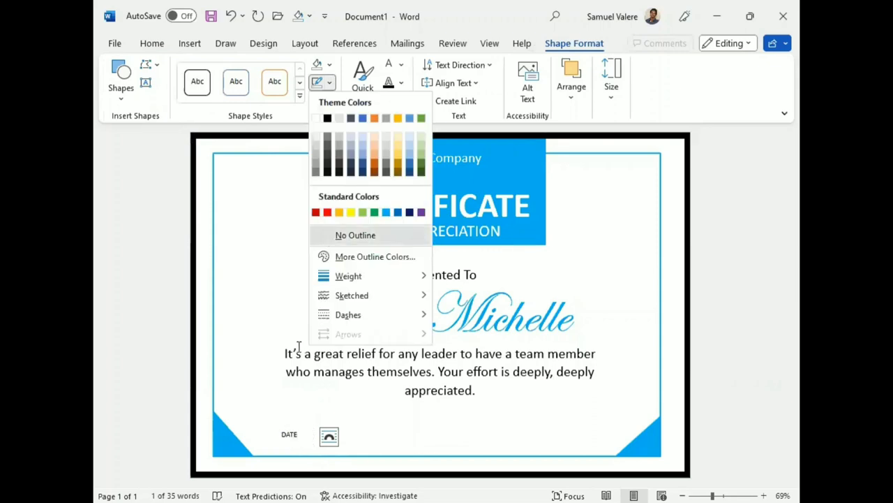
click(324, 236)
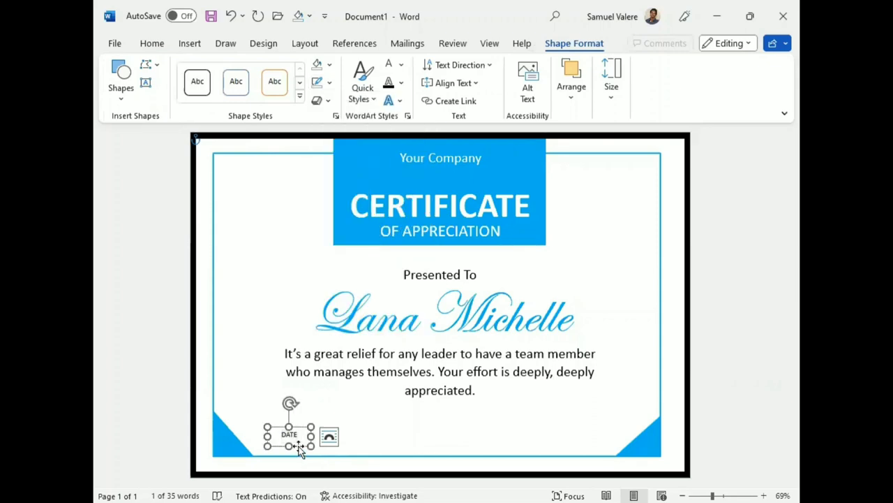
Lower the DATE label slightly and paste a duplicate of it
drag(297, 447, 298, 456)
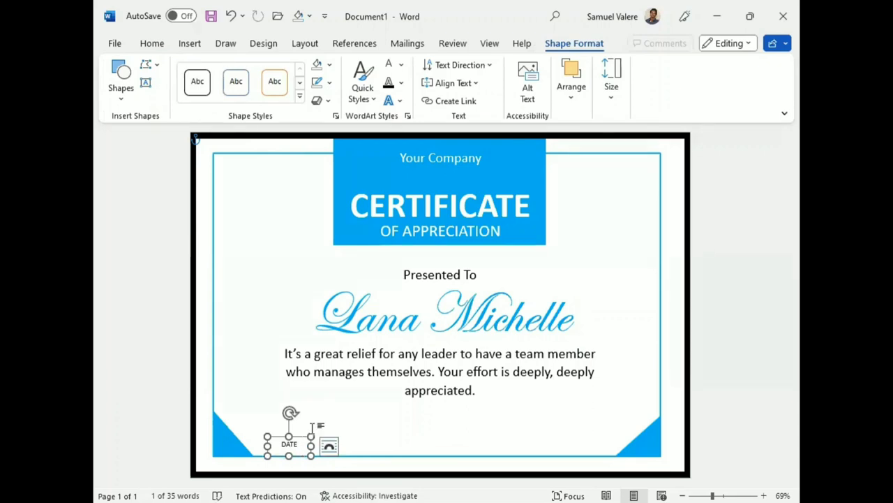
key(ctrl+v)
drag(298, 417, 292, 454)
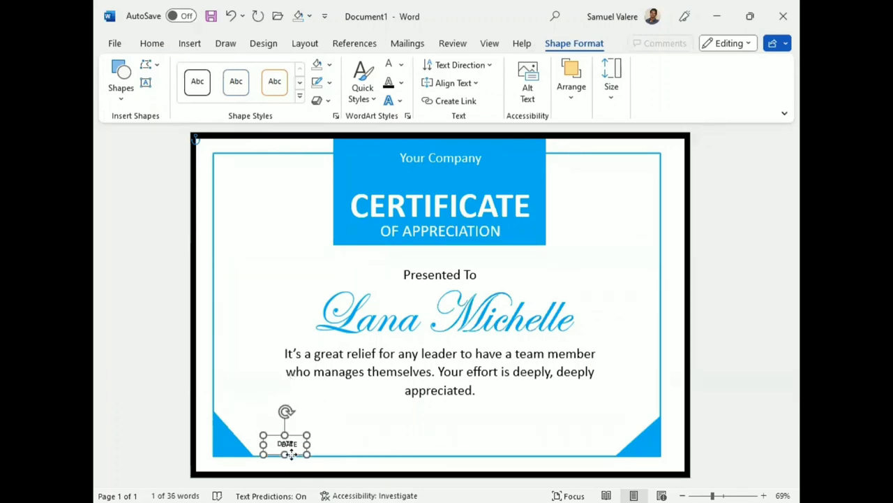
Move the DATE copy to the bottom-right corner and retype its text as 'Signature'
key(ctrl+Right)
key(ctrl+Right)
key(ctrl+Right)
key(ctrl+Right)
key(ctrl+Right)
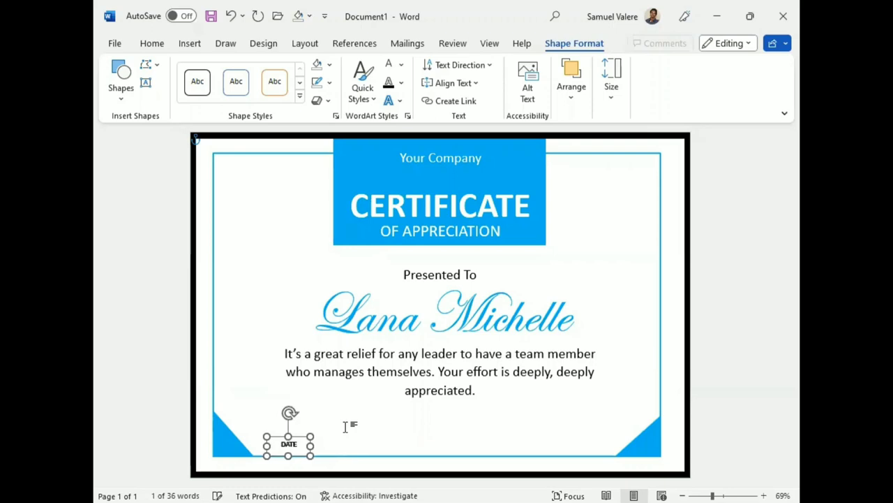
key(ctrl+Right)
key(ctrl+Right)
key(ctrl+Right)
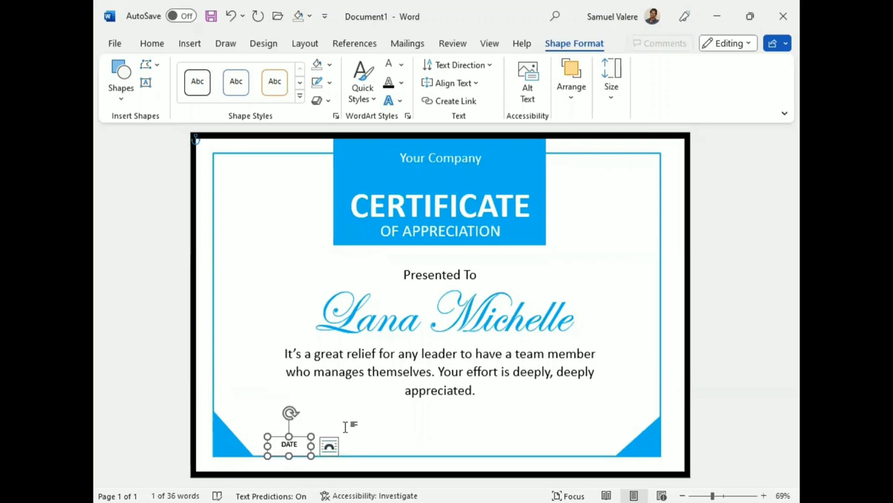
key(ctrl+Right)
key(Right)
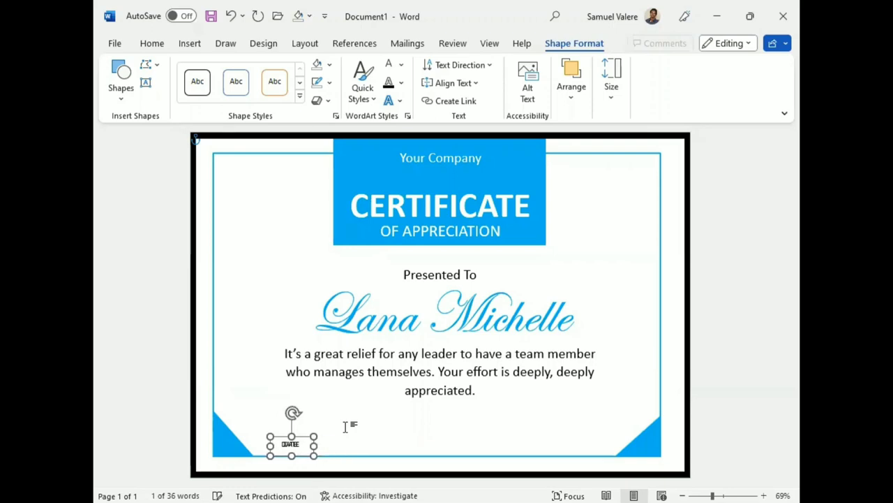
key(Right)
key(Right)
key(Right)
key(Right)
key(Right)
key(Right)
key(Right)
key(Right)
key(Right)
key(ctrl+Right)
key(ctrl+Right)
key(ctrl+Right)
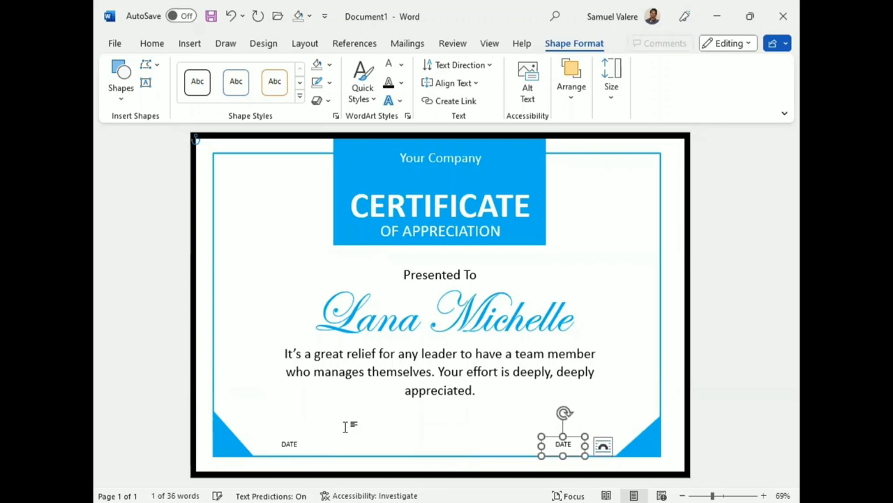
key(ctrl+Right)
key(ctrl+Right)
key(ctrl+Right)
key(ctrl+Left)
key(ctrl+Left)
key(ctrl+Left)
key(ctrl+Left)
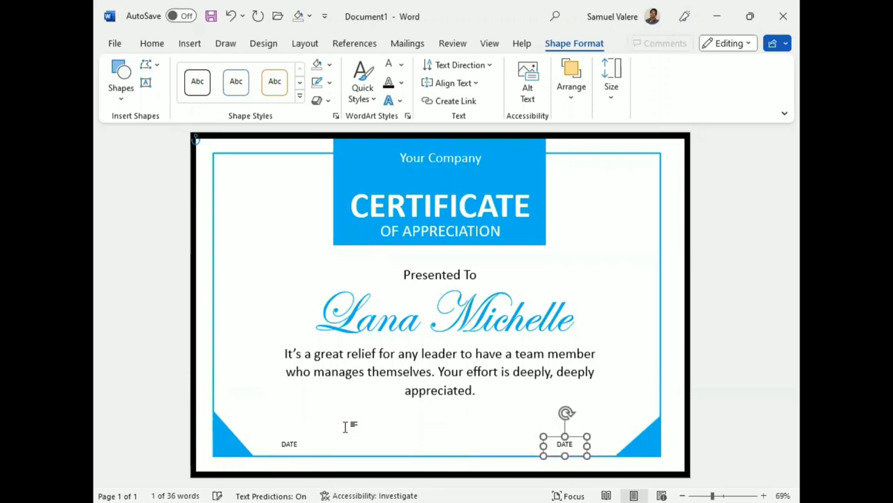
double_click(566, 446)
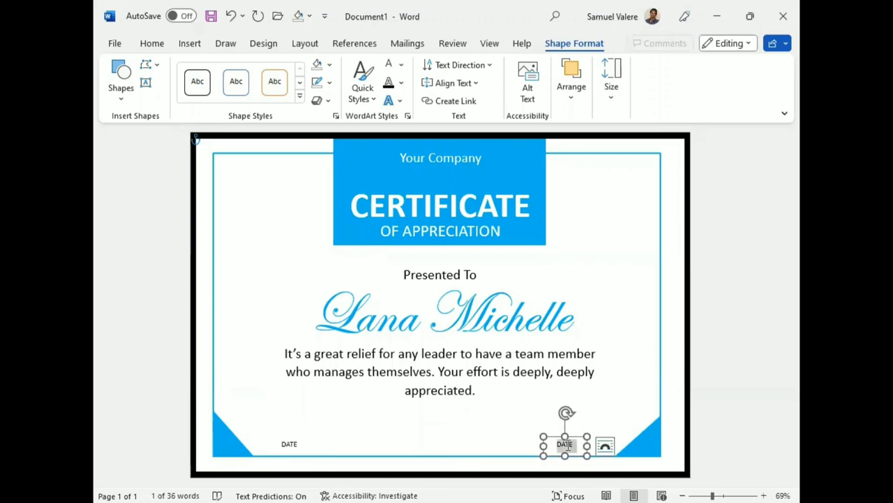
text(Signat)
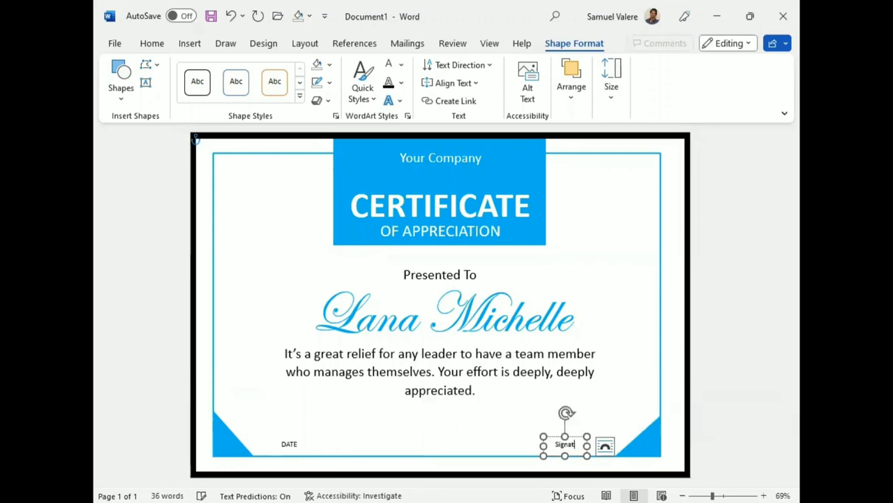
text(ure)
Make the bottom-right label read 'SIGNATURE' in capitals and widen its box to fit
double_click(564, 444)
click(159, 43)
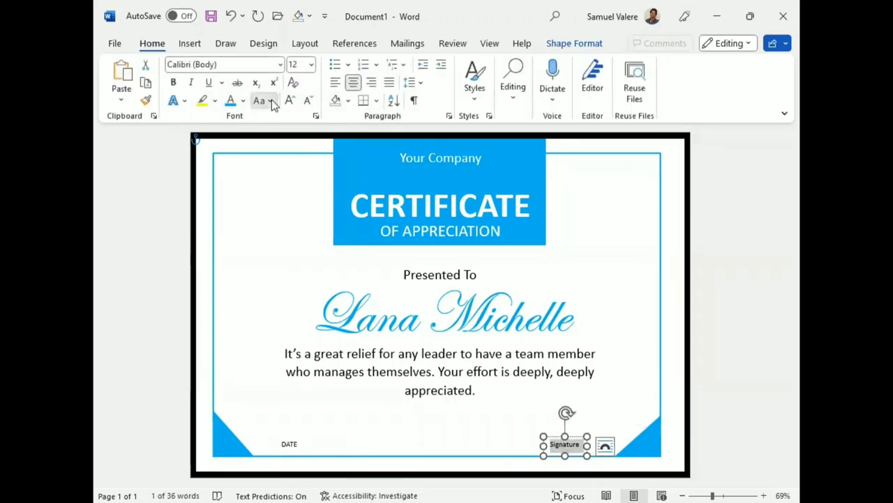
key(ctrl+shift+a)
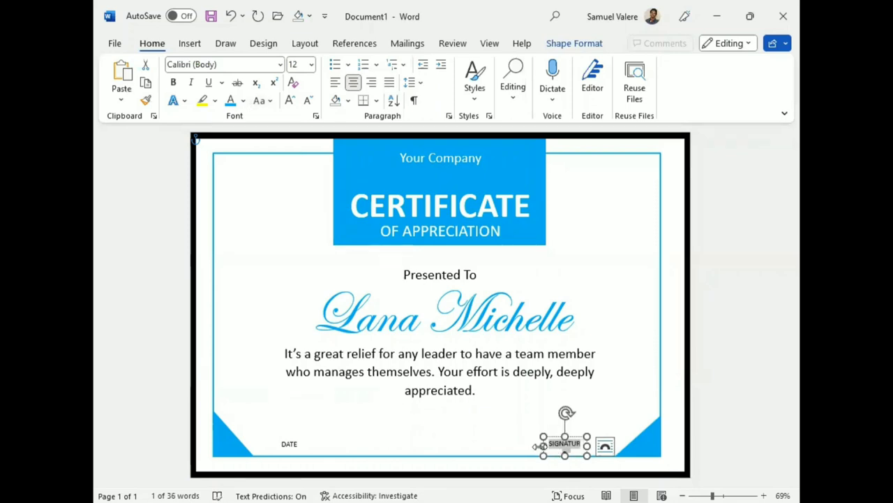
drag(541, 444, 535, 444)
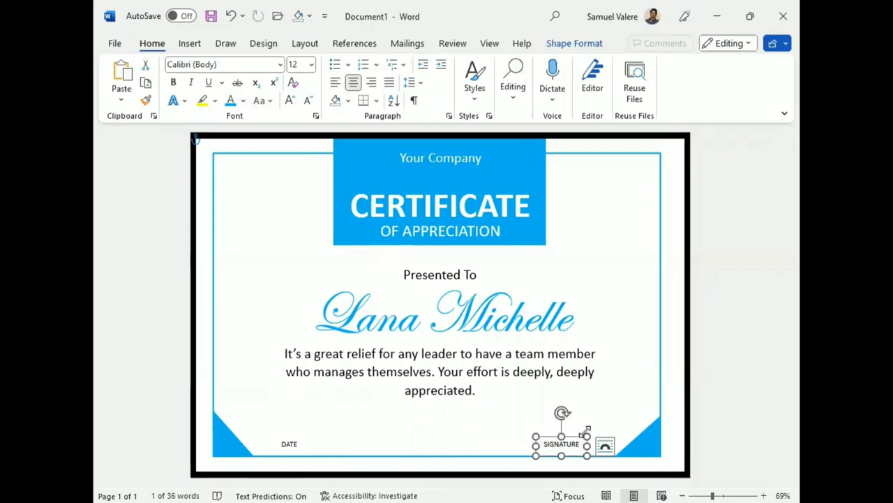
click(194, 42)
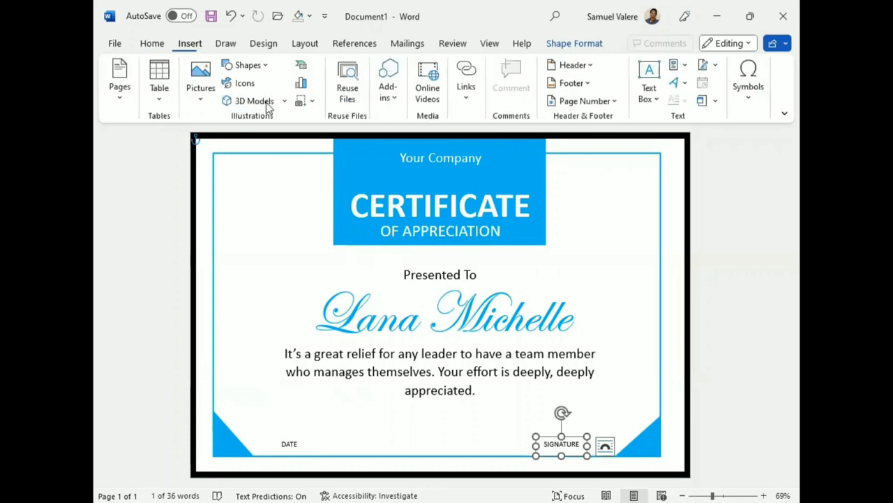
Draw a thicker black line just above the DATE label
click(245, 65)
click(226, 154)
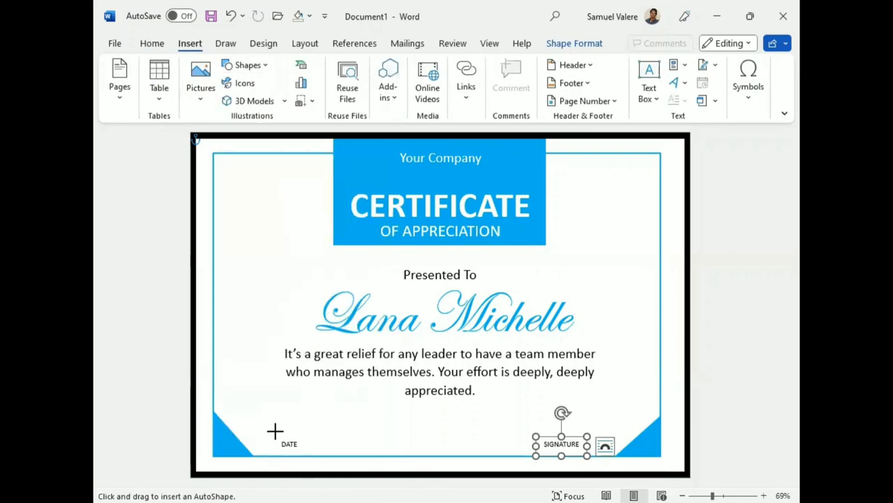
mouse_move(262, 434)
mouse_down()
mouse_move(331, 433)
mouse_move(291, 440)
mouse_up()
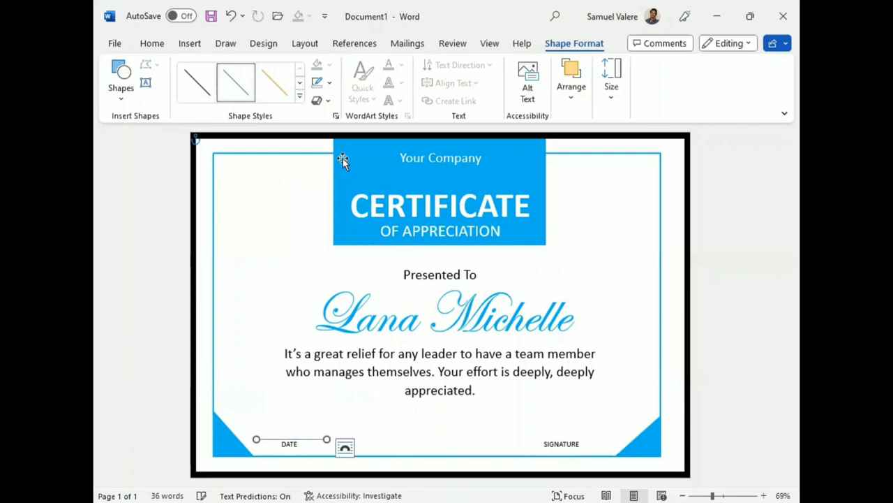
click(330, 84)
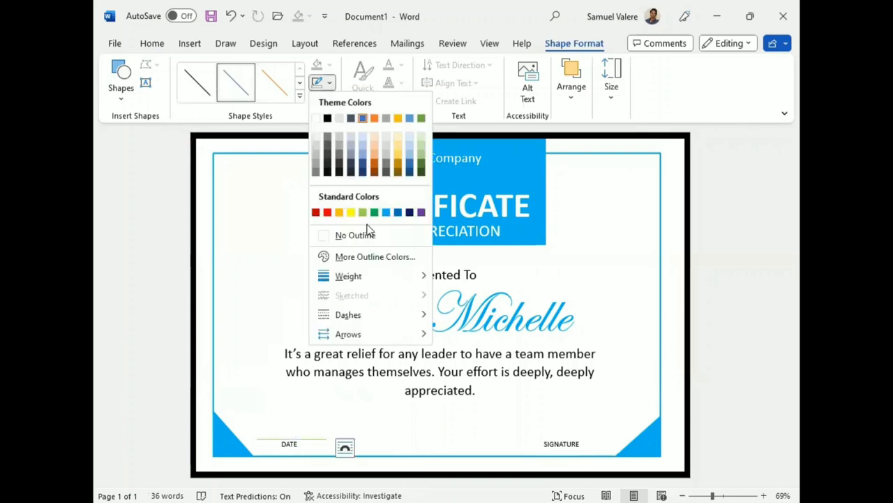
mouse_move(391, 276)
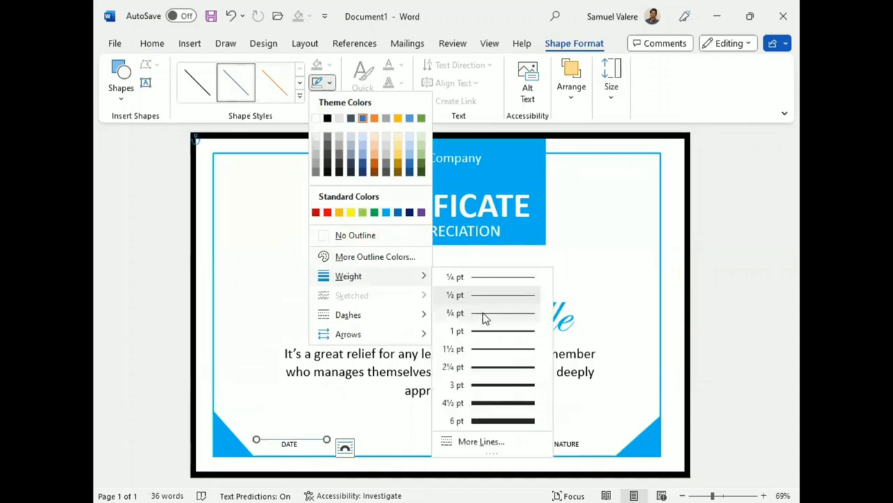
click(491, 350)
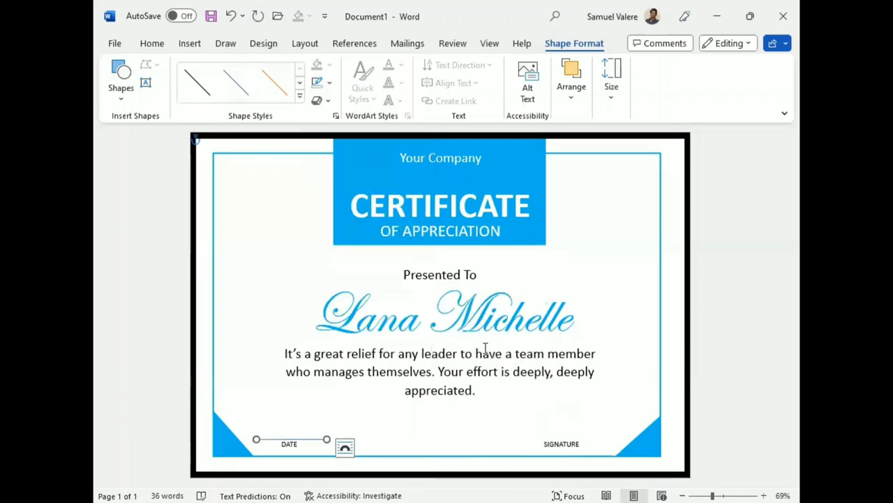
click(329, 83)
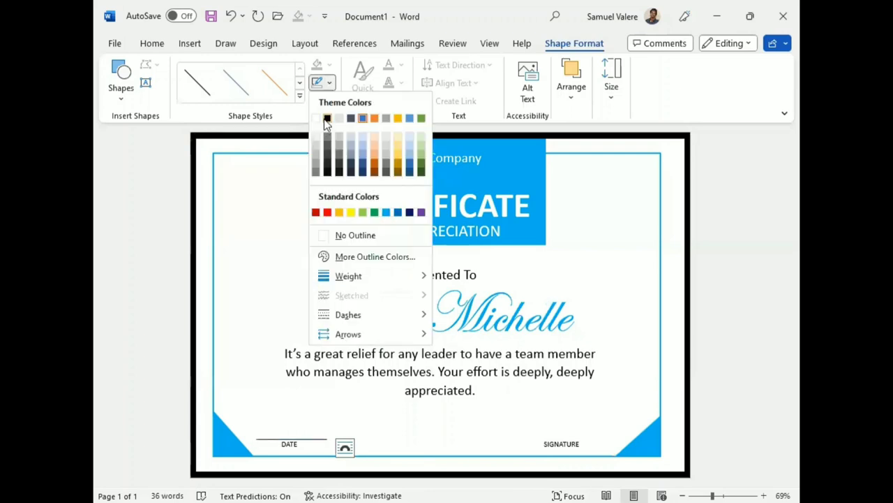
click(331, 162)
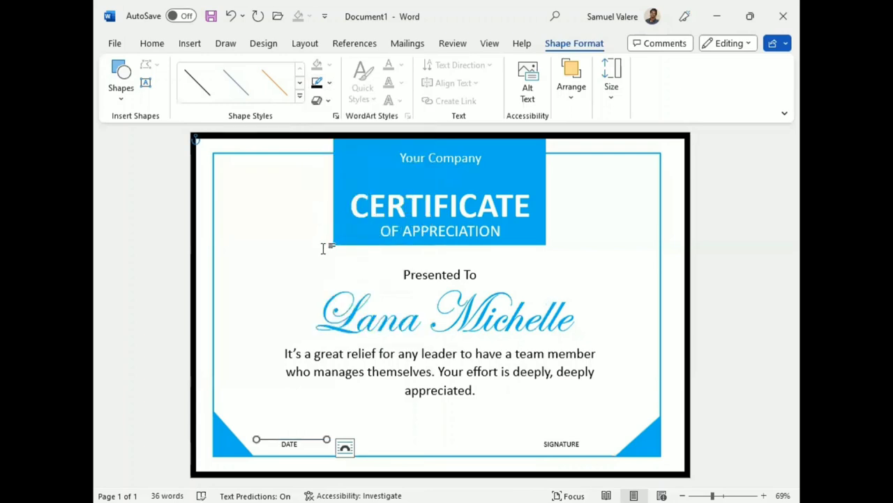
Duplicate the line and move the copy above the SIGNATURE label
key(Up)
key(Up)
key(Up)
key(Down)
key(Down)
key(Down)
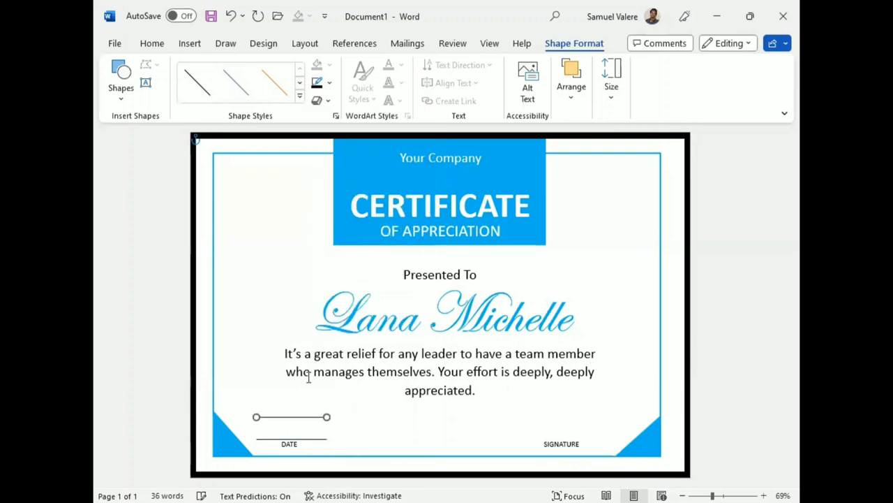
key(Down)
key(Down)
key(Down)
key(Down)
key(Down)
key(Down)
key(Down)
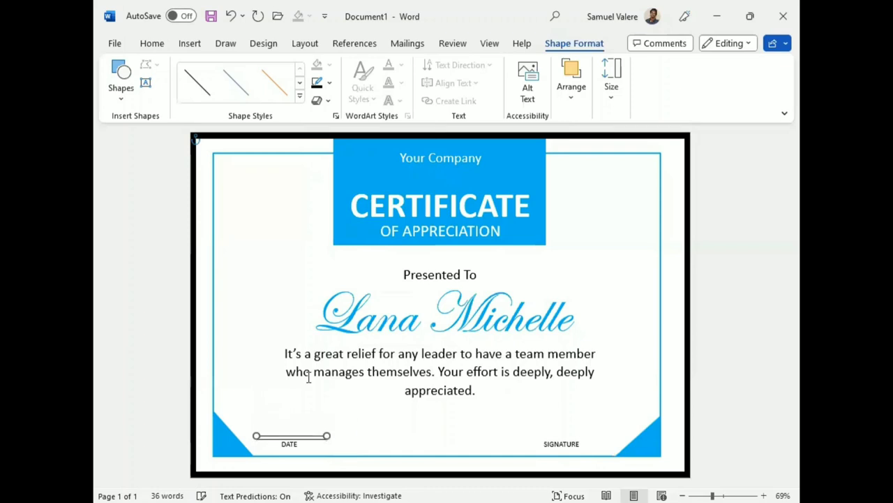
key(Down)
key(Down)
key(Down)
key(Right)
key(Right)
key(Right)
key(Right)
key(Right)
key(Right)
key(Right)
key(Right)
key(Right)
key(Right)
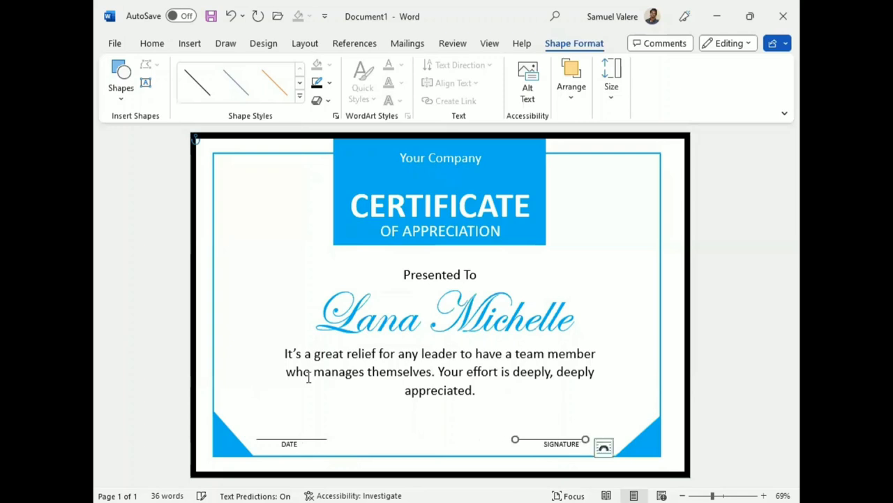
key(Right)
key(Right)
key(ctrl+Right)
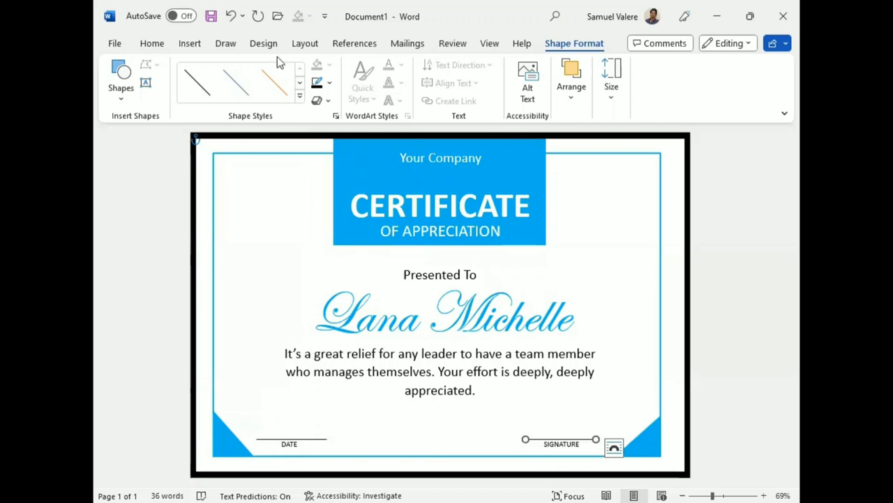
Draw a starburst seal at the bottom centre, between the DATE and SIGNATURE lines
click(152, 43)
click(190, 43)
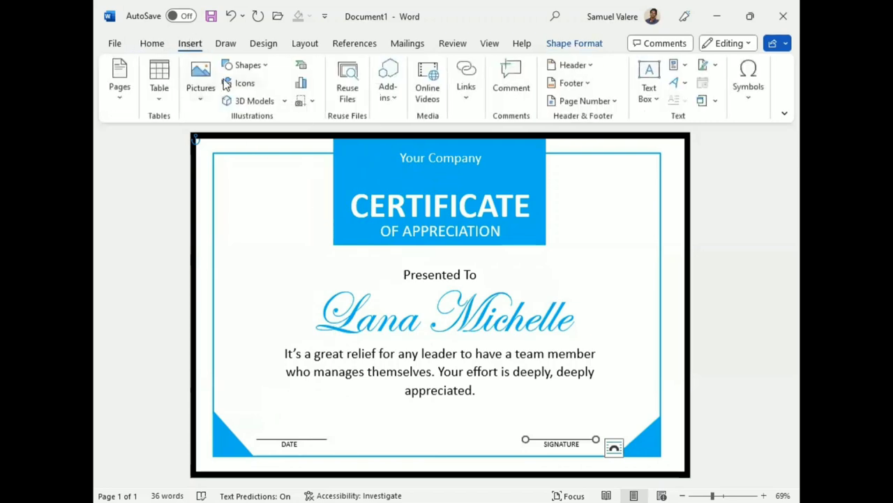
click(265, 65)
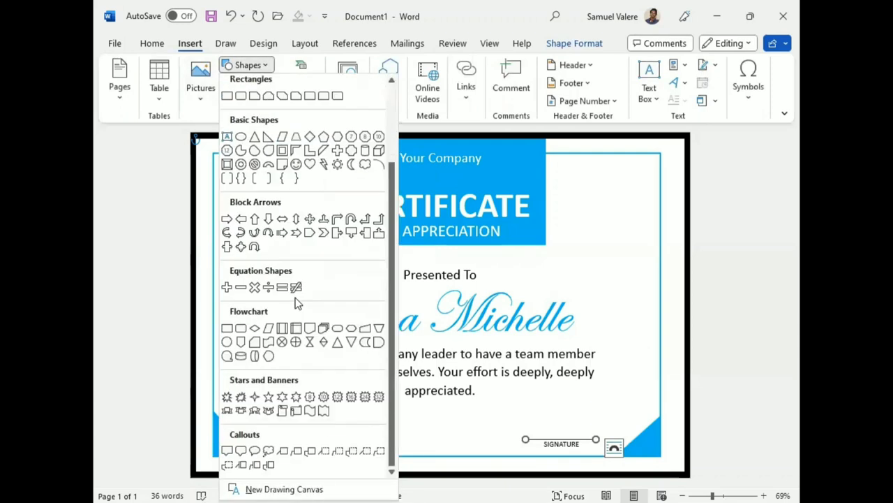
click(352, 397)
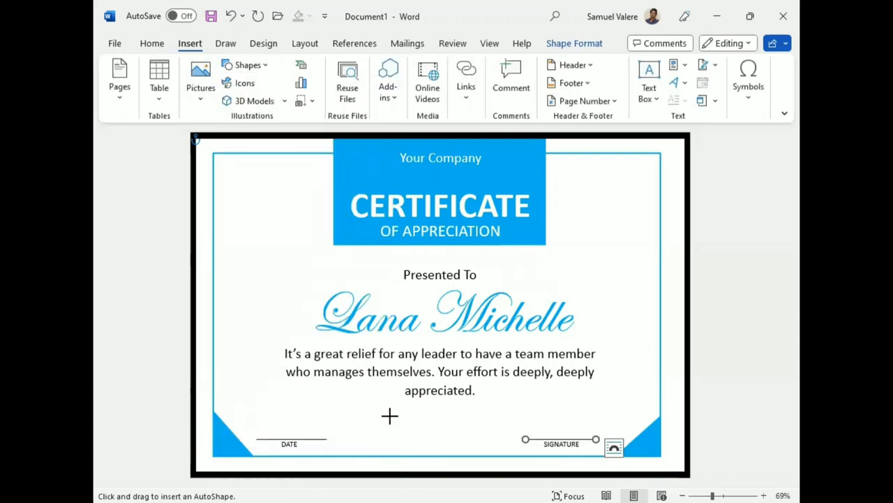
mouse_move(402, 420)
mouse_down()
mouse_move(452, 457)
mouse_move(449, 466)
mouse_move(445, 427)
mouse_up()
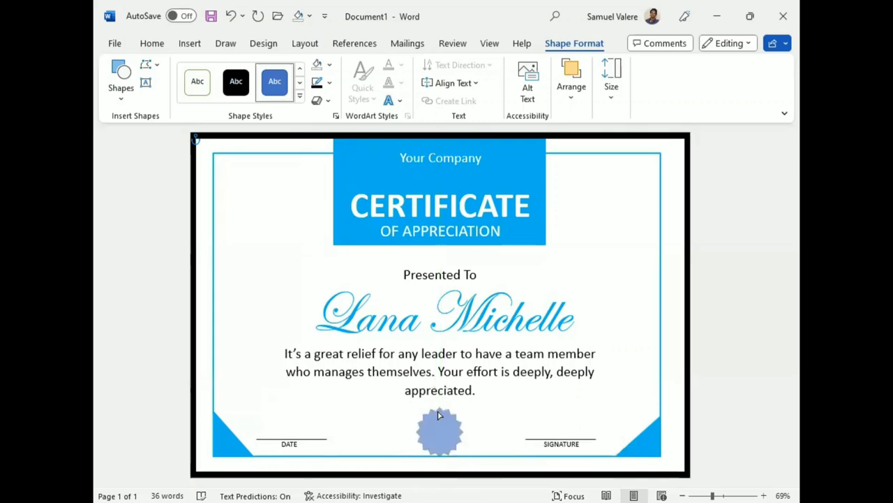
click(438, 413)
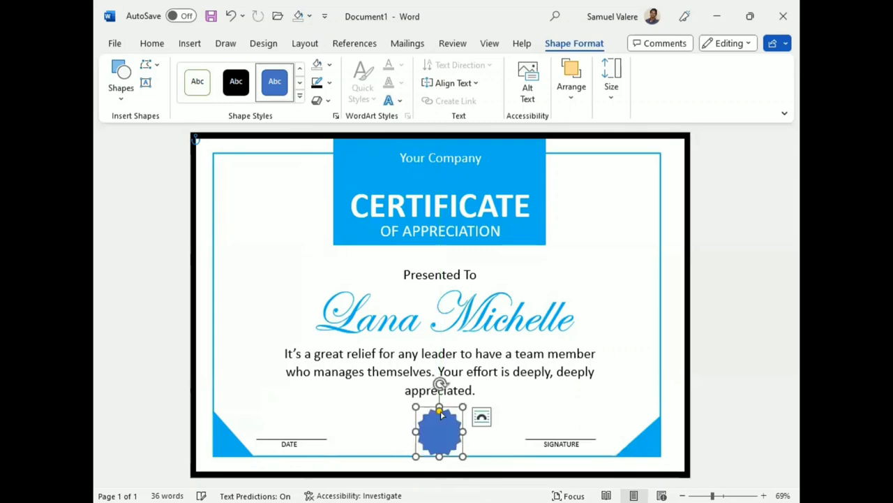
Remove the starburst's outline and fill it with light blue
click(329, 82)
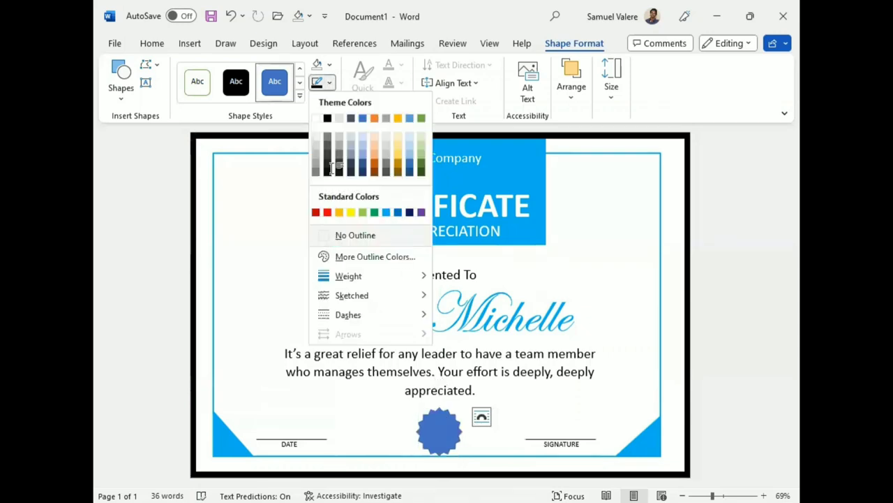
click(326, 237)
click(330, 64)
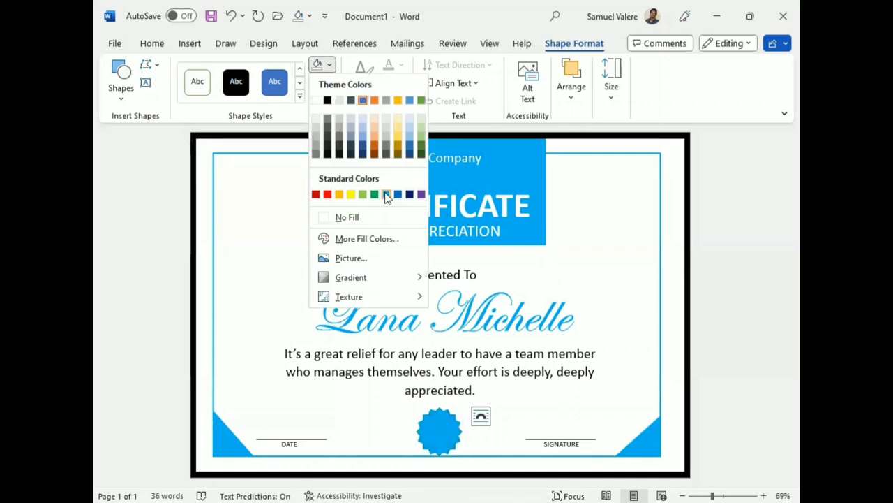
click(387, 196)
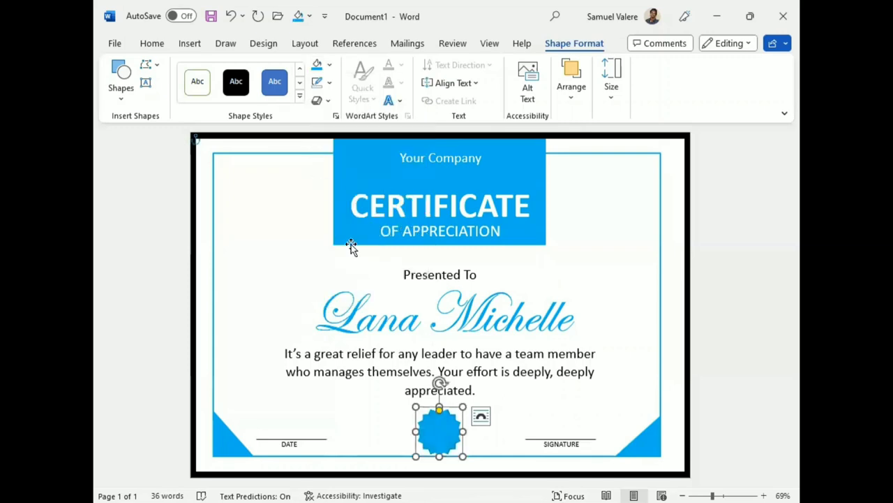
click(120, 98)
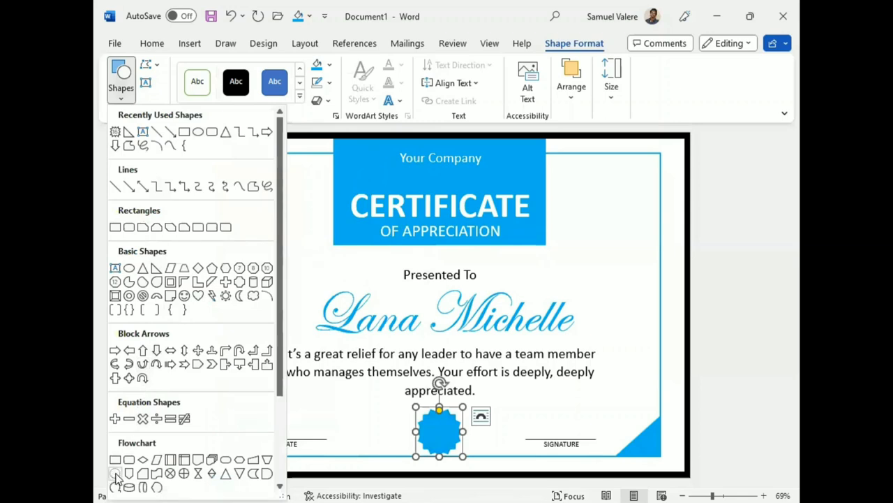
Draw a circle over the middle of the seal and fill it light blue
click(116, 474)
mouse_move(427, 419)
mouse_down()
mouse_move(465, 463)
mouse_move(446, 438)
mouse_up()
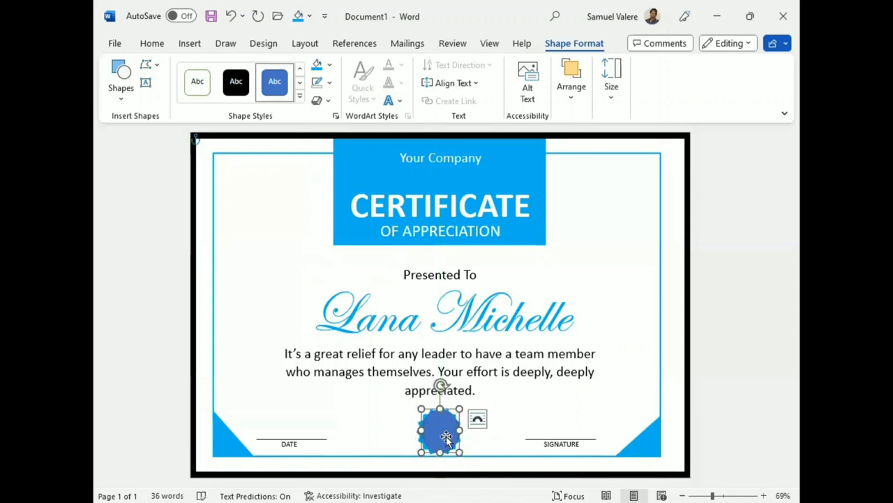
mouse_move(440, 436)
mouse_down()
mouse_move(455, 411)
mouse_move(438, 431)
mouse_up()
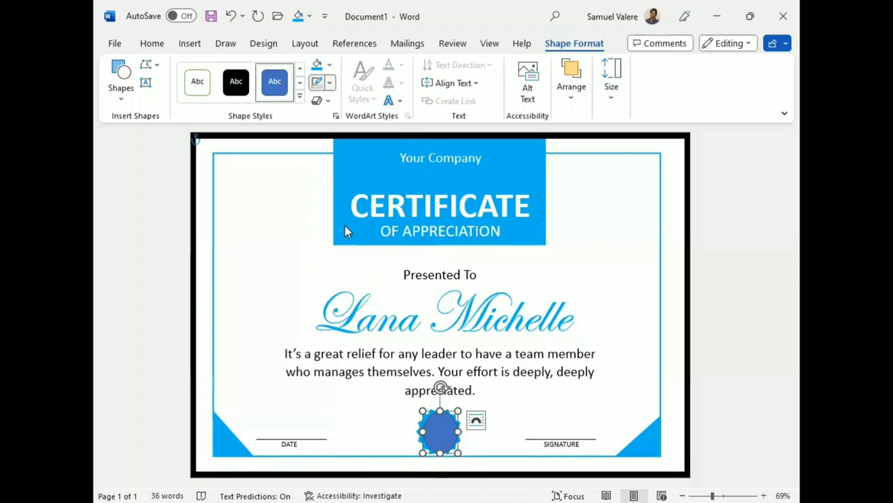
click(330, 82)
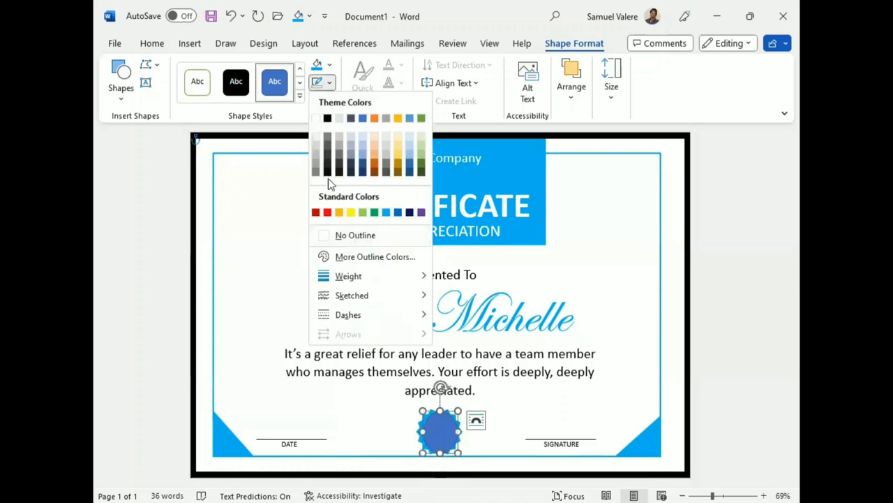
click(329, 65)
click(331, 66)
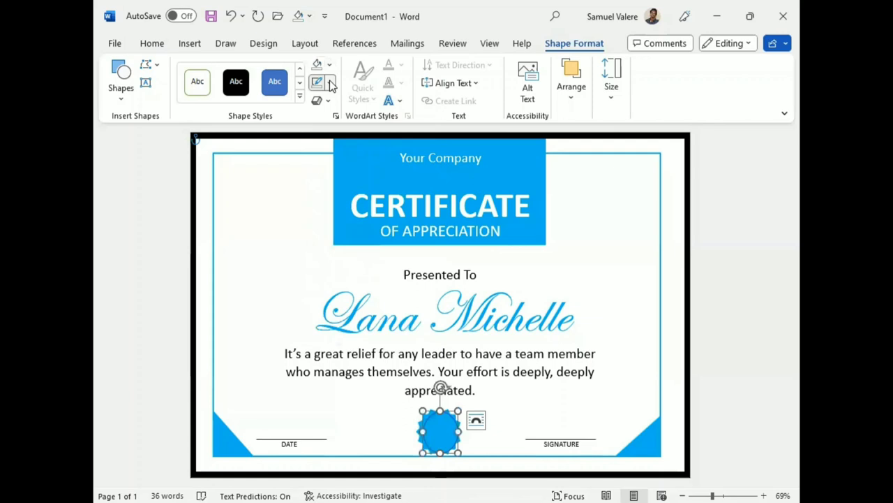
Give the circle a white outline 3 pt thick
click(331, 82)
key(Escape)
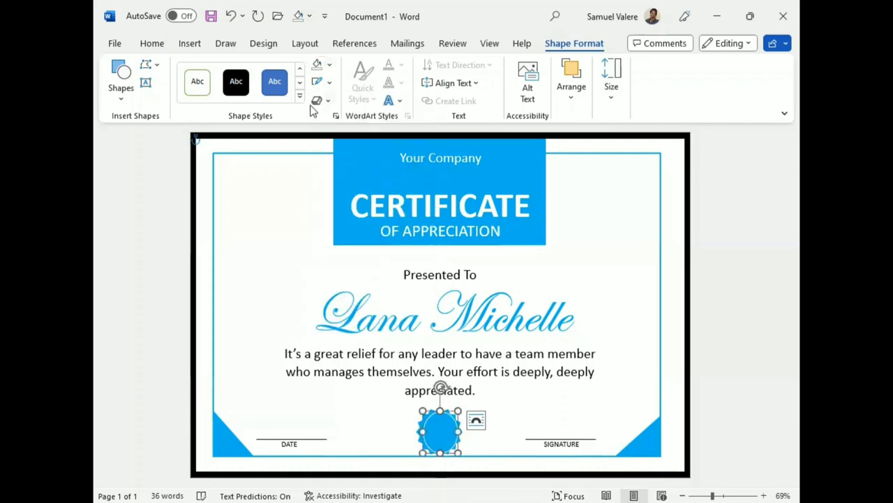
click(330, 83)
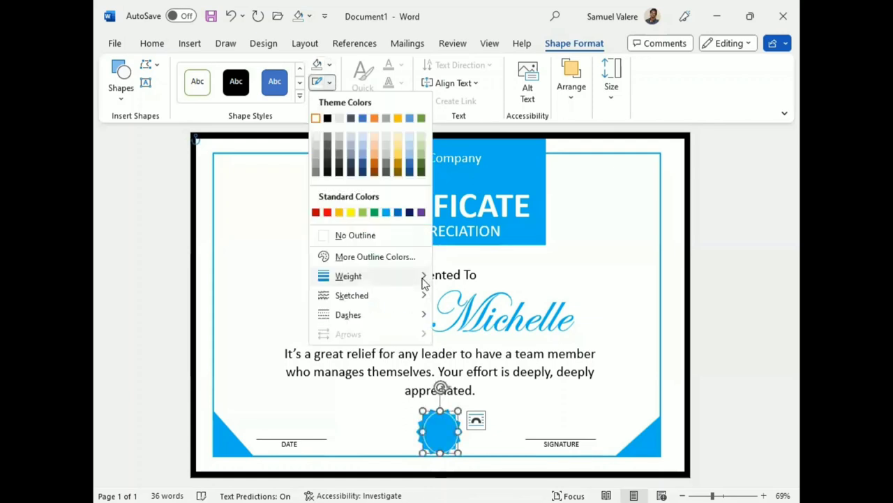
mouse_move(424, 279)
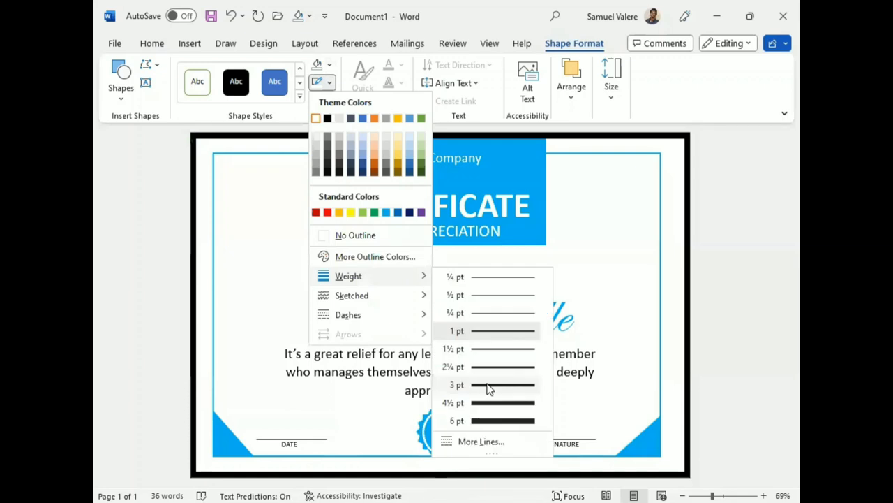
click(556, 366)
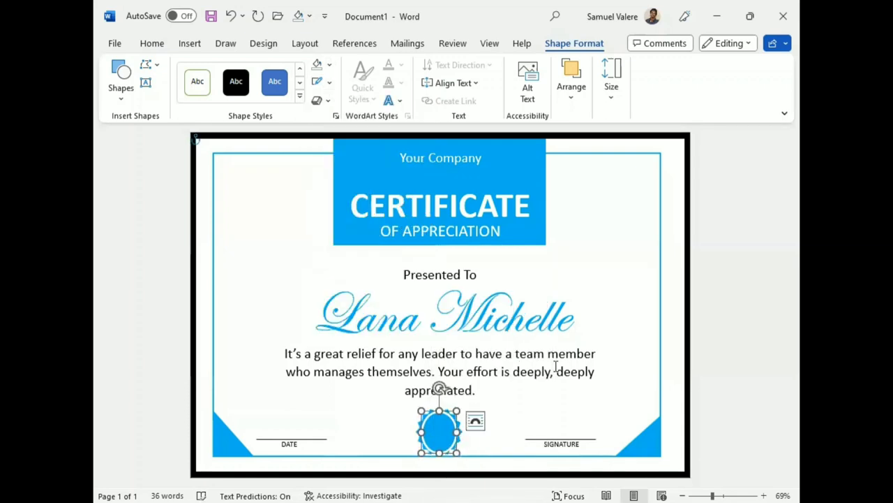
Enlarge the circle slightly and centre it on the starburst
click(758, 362)
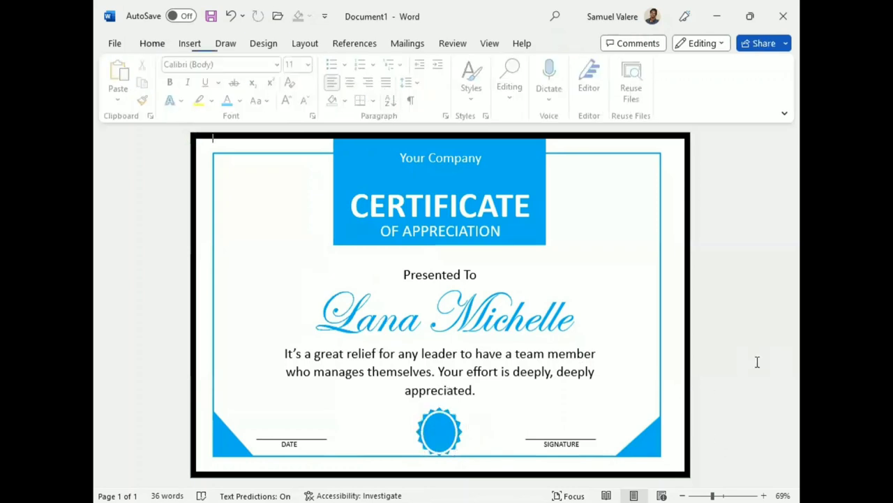
click(459, 424)
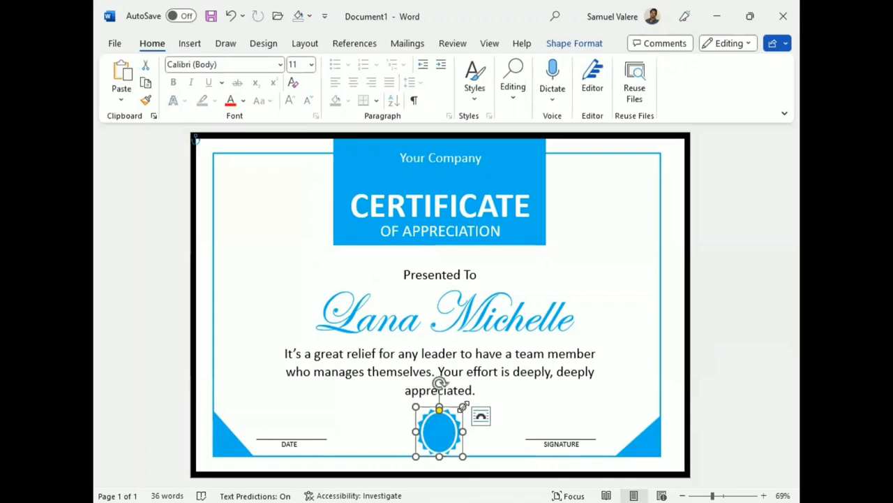
drag(463, 406, 455, 417)
click(567, 407)
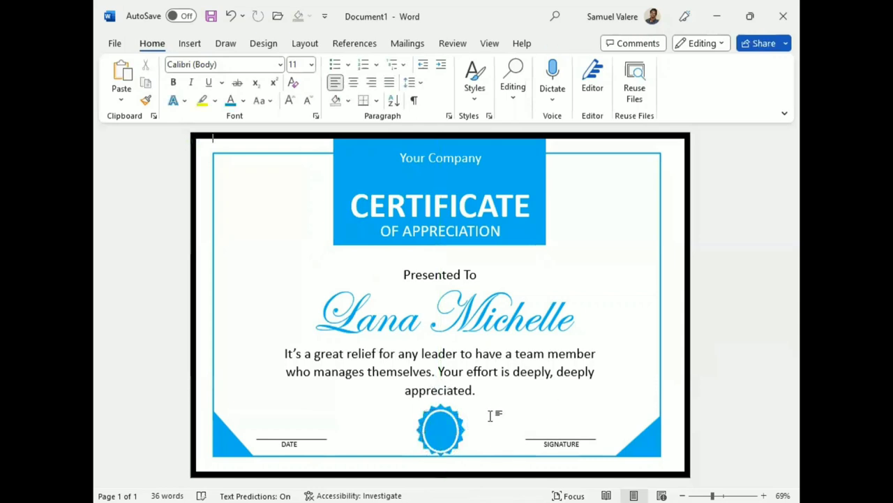
click(453, 416)
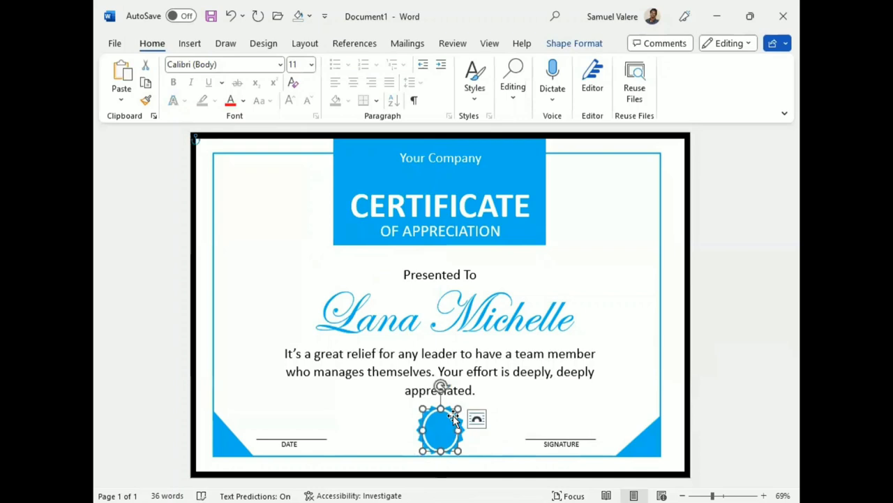
click(538, 400)
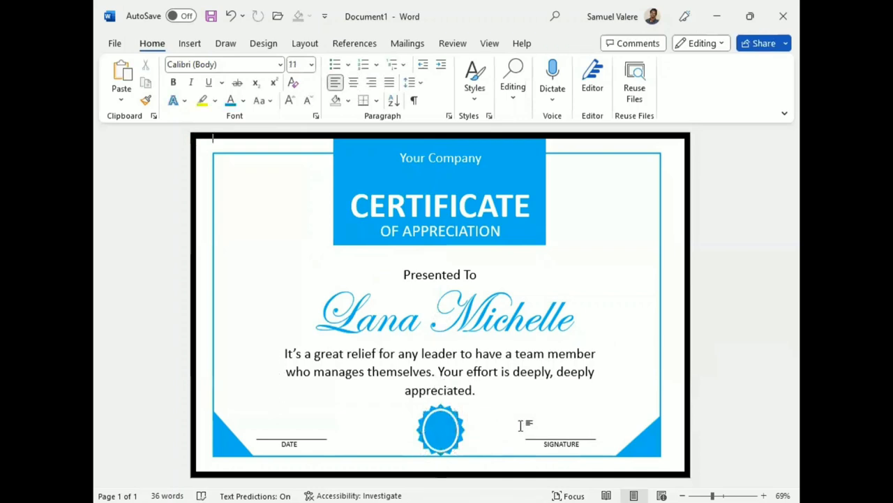
Draw a small text box beside the DATE line and type 'Best' in it
click(187, 45)
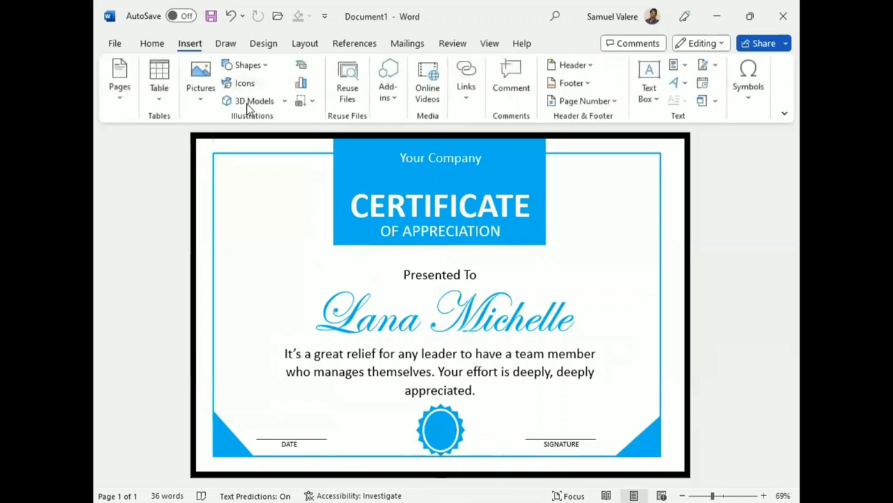
click(258, 67)
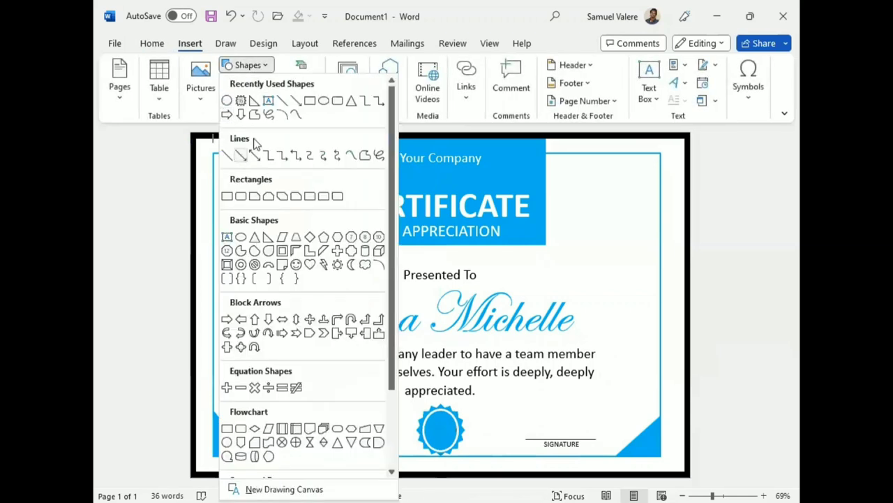
click(268, 106)
drag(336, 414, 378, 428)
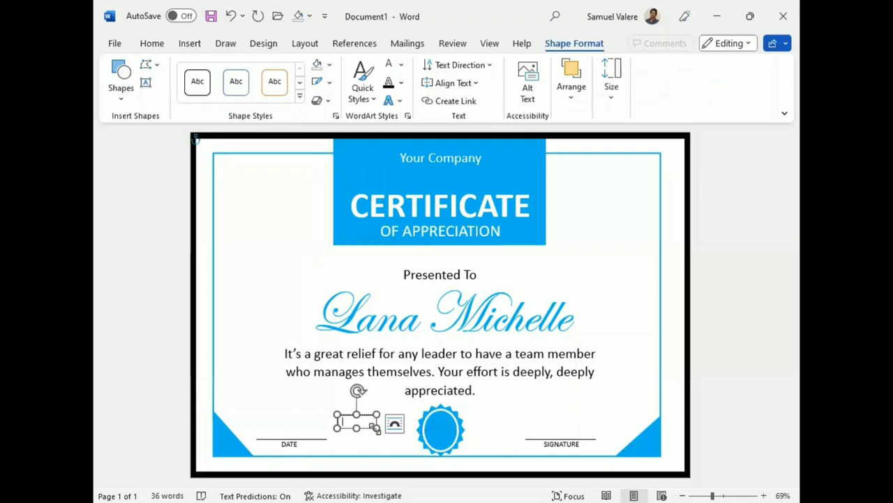
text(BEst)
Centre the Best text, remove the box outline, and move it onto the seal
click(153, 44)
click(353, 83)
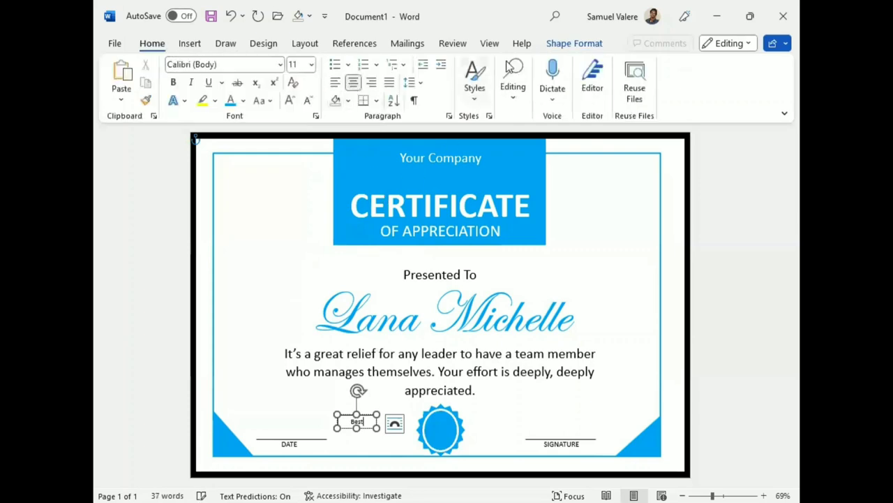
click(573, 42)
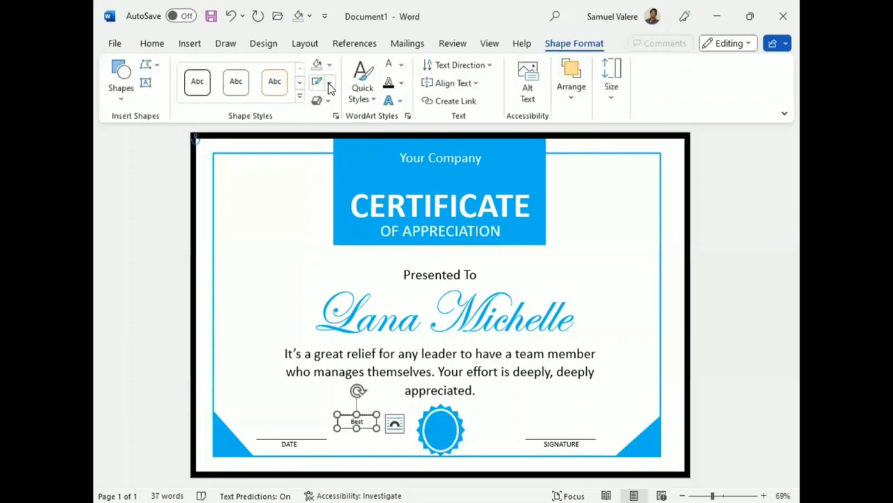
click(330, 84)
click(327, 235)
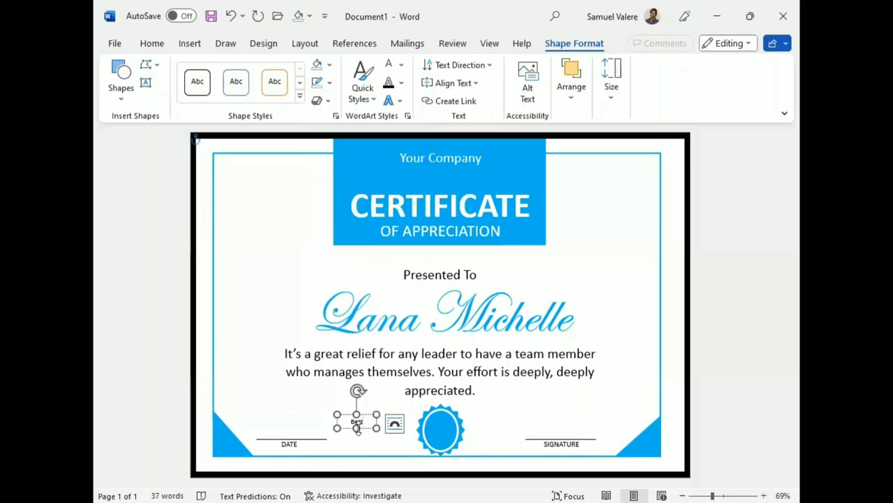
mouse_move(358, 428)
mouse_down()
mouse_move(453, 430)
mouse_move(441, 426)
mouse_up()
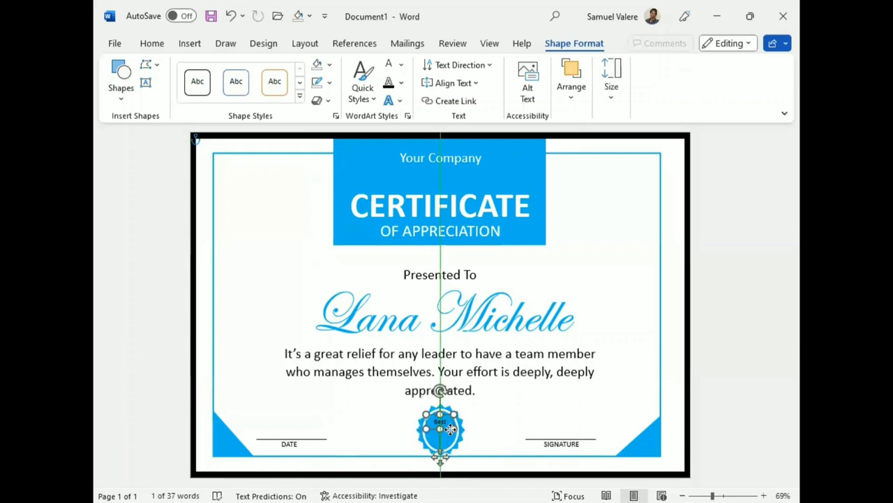
right_click(442, 426)
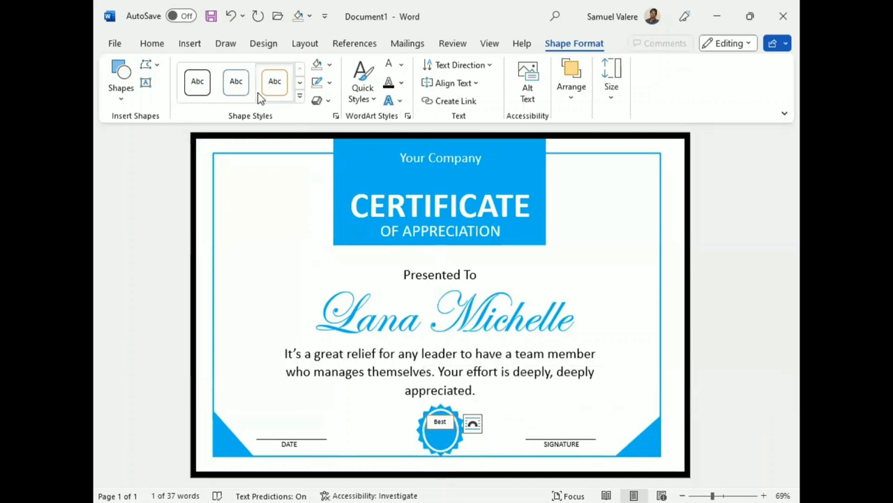
Format 'Best' in white Edwardian Script ITC at 18 pt
click(154, 43)
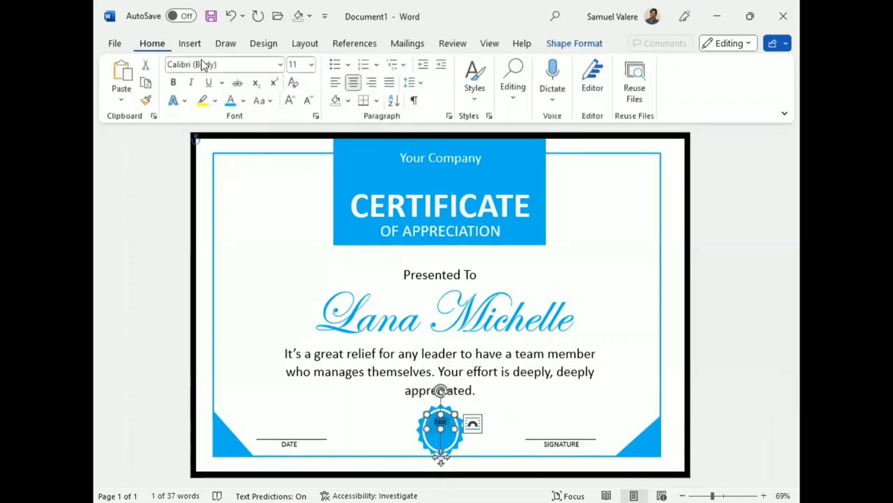
click(290, 100)
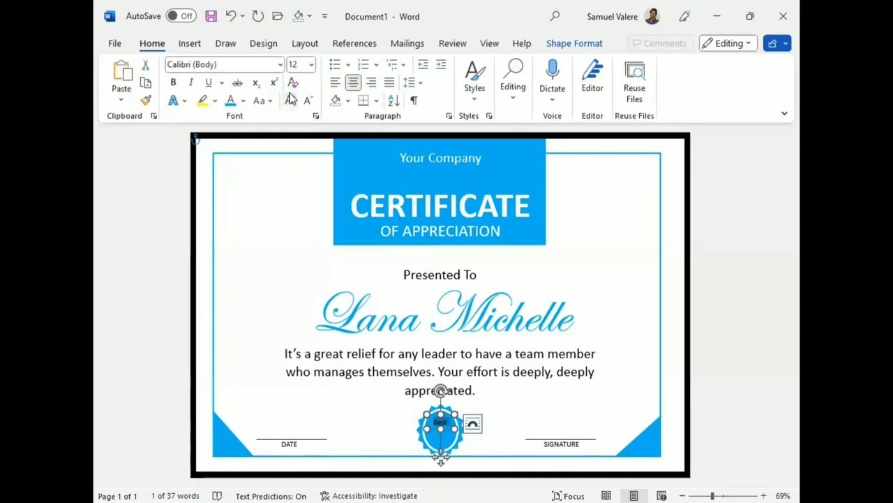
click(237, 63)
text(Edwardian Script ITC)
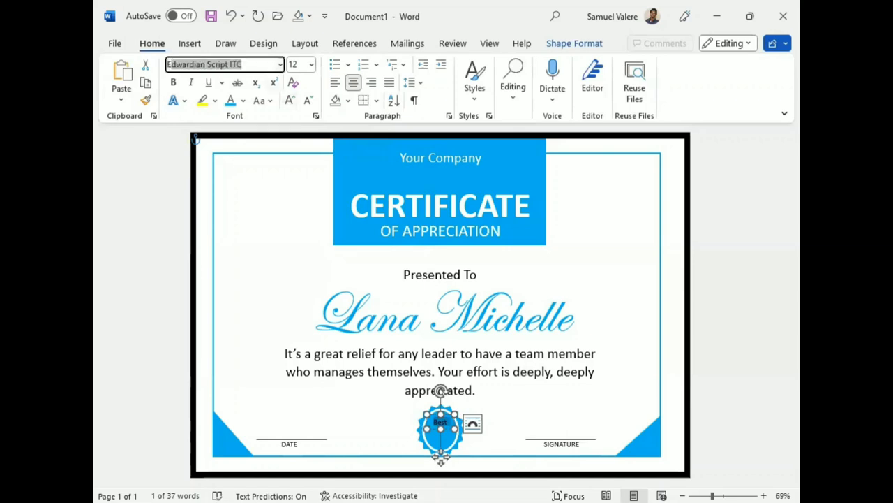
key(Return)
click(290, 101)
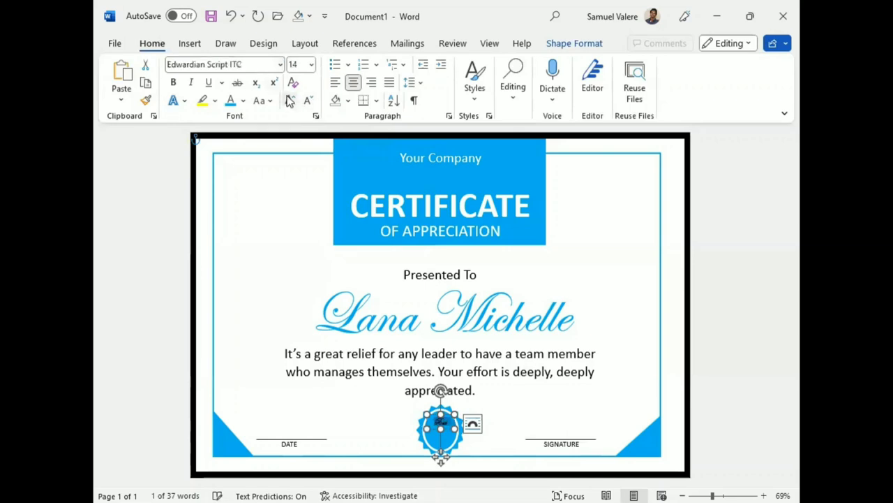
click(245, 103)
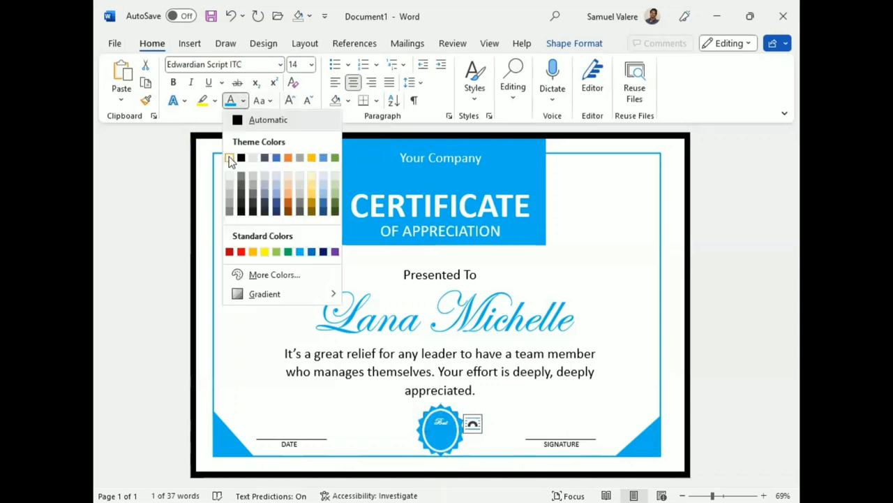
click(235, 157)
click(290, 101)
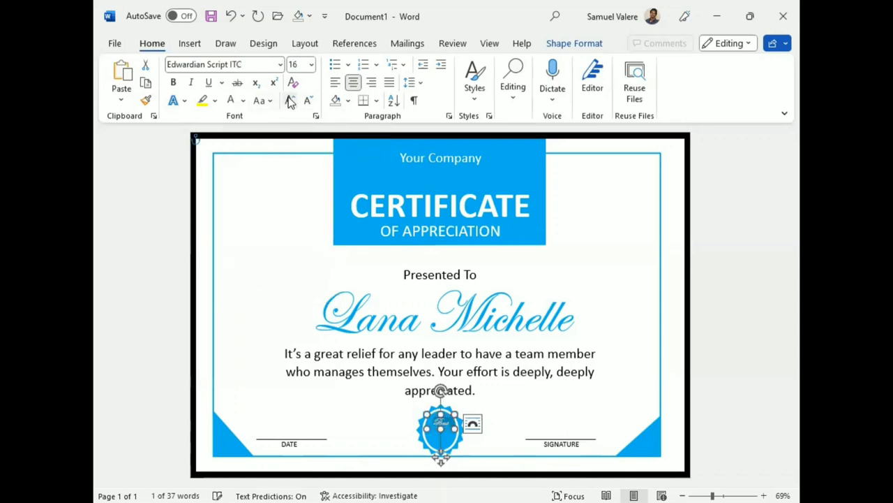
click(290, 100)
Enlarge the 'Best' label to 22 pt and start repositioning the seal
drag(458, 427, 466, 428)
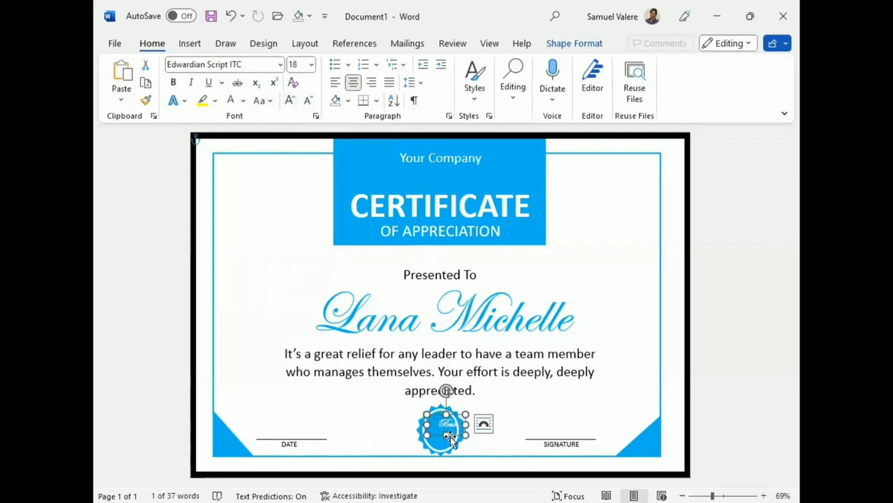
key(ctrl+z)
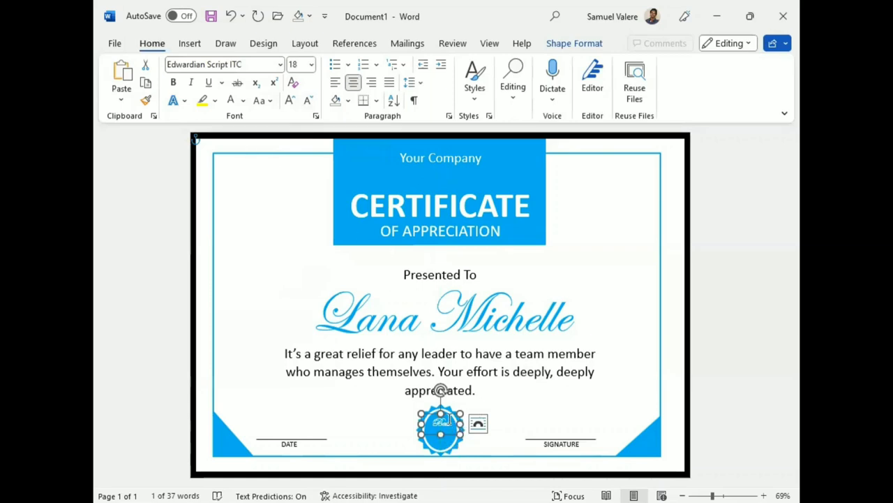
double_click(446, 423)
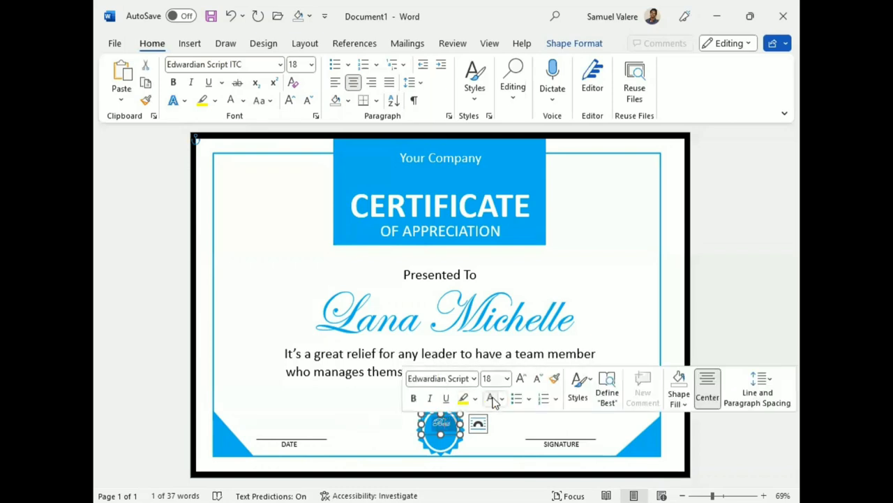
click(521, 379)
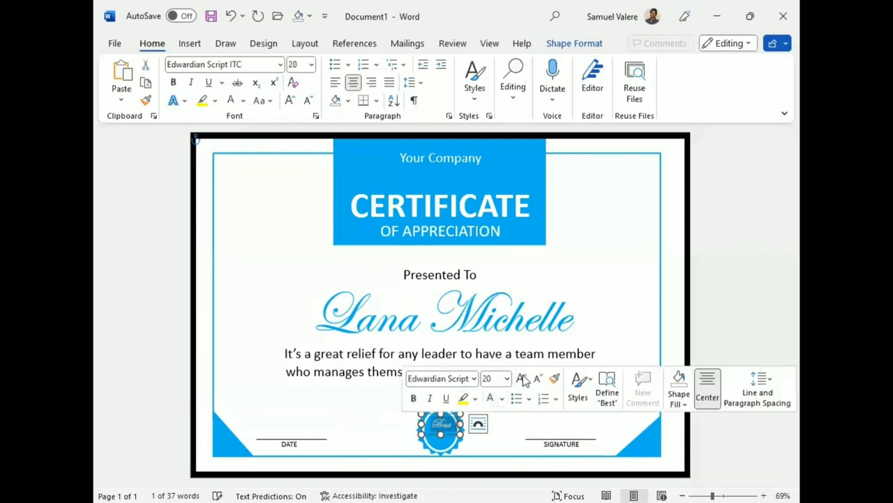
click(521, 378)
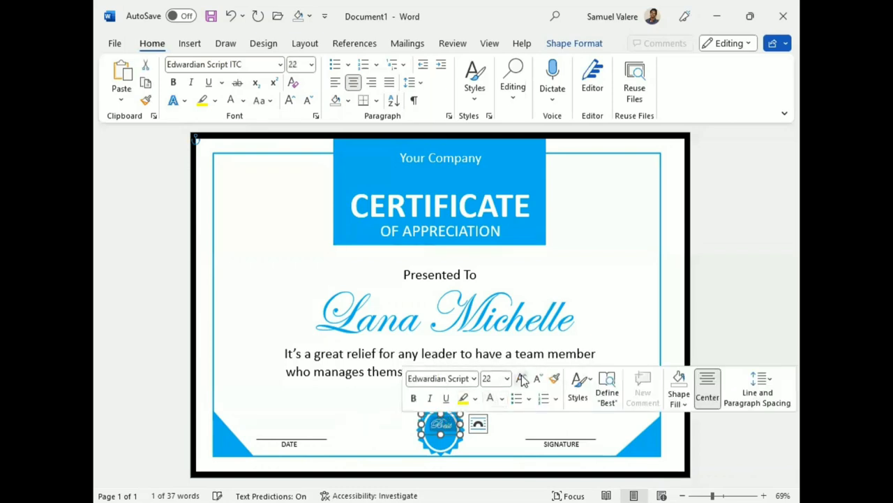
click(450, 434)
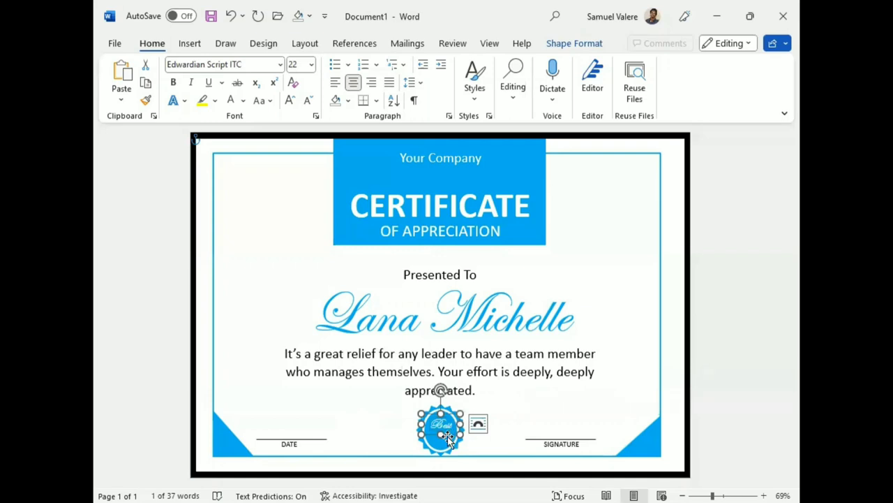
mouse_move(448, 436)
mouse_down()
mouse_move(442, 428)
mouse_move(452, 441)
mouse_up()
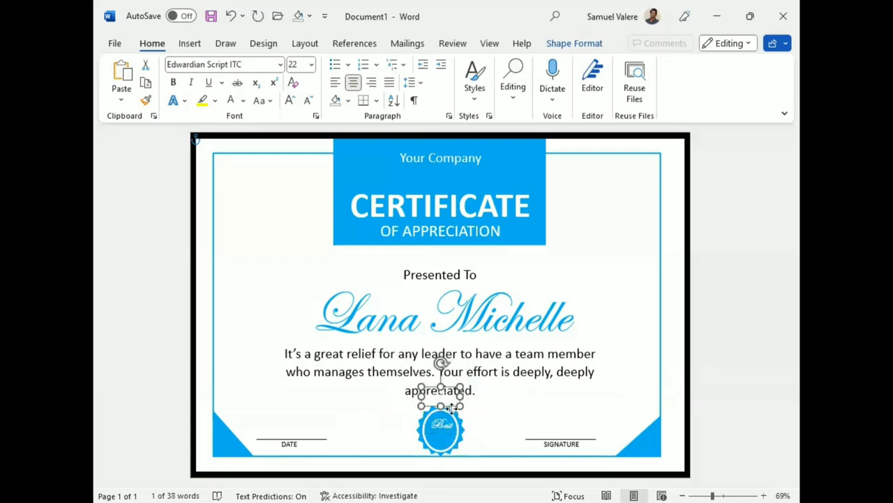
Put the seal back at the bottom centre of the certificate
drag(453, 441, 442, 434)
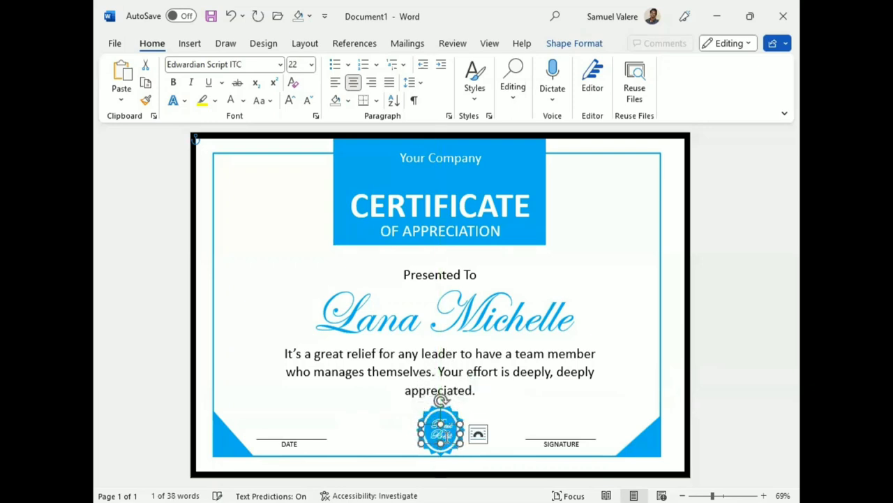
right_click(443, 436)
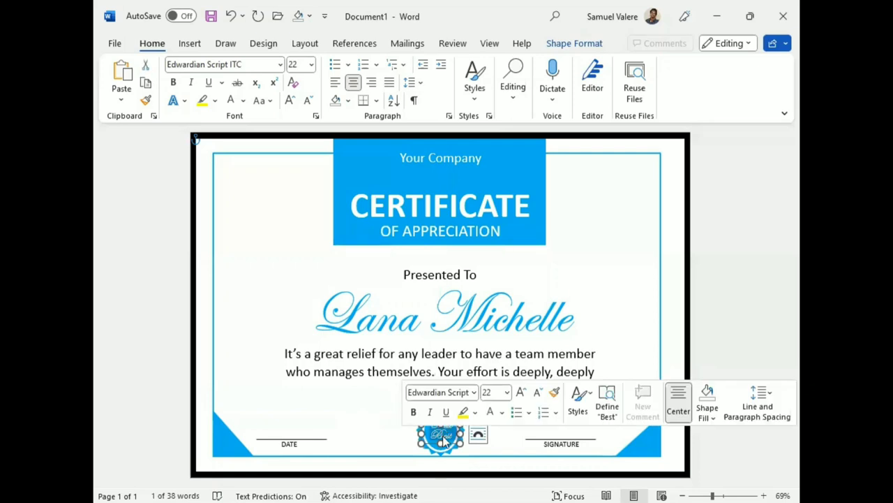
click(442, 436)
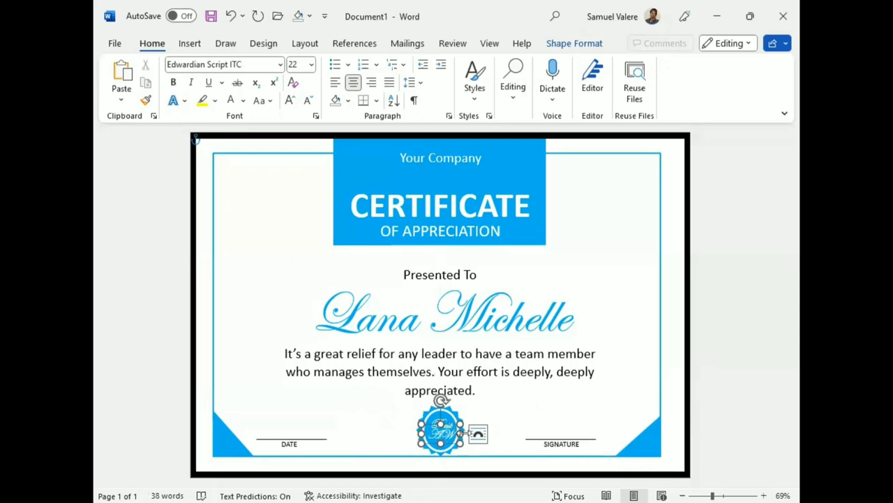
Make the seal's second text box, AWAR, black and set in Calibri
double_click(453, 433)
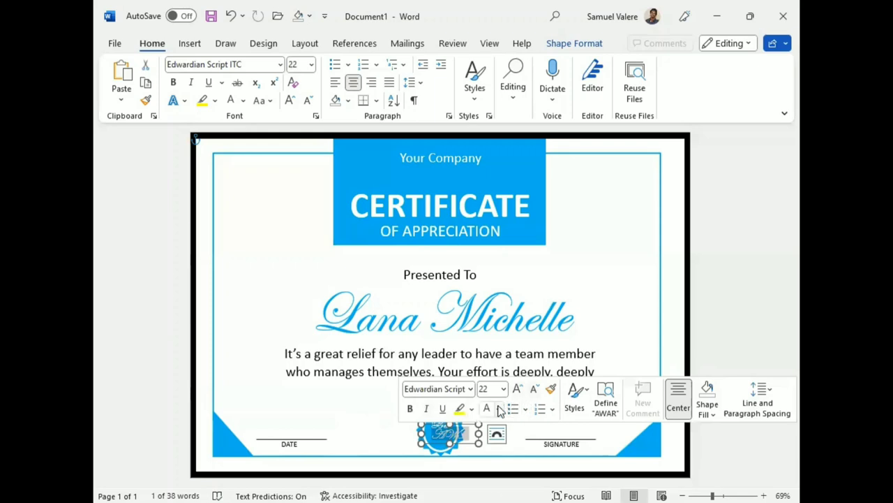
click(499, 408)
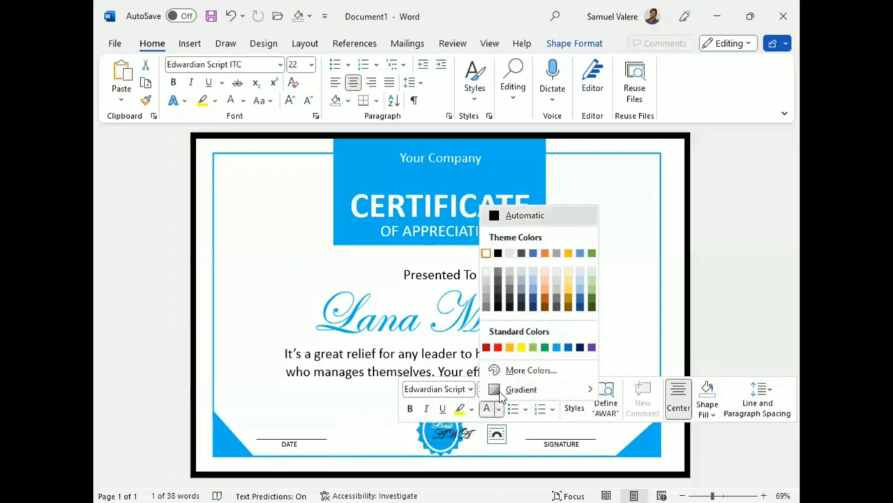
click(499, 216)
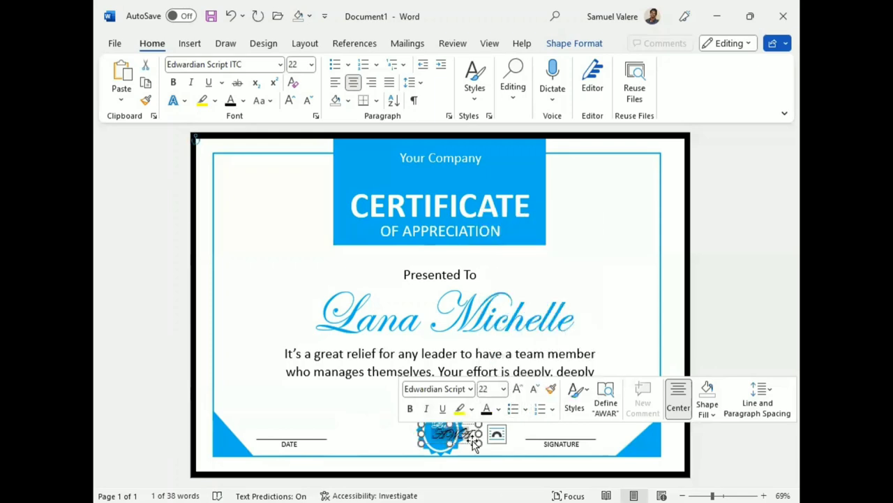
click(472, 389)
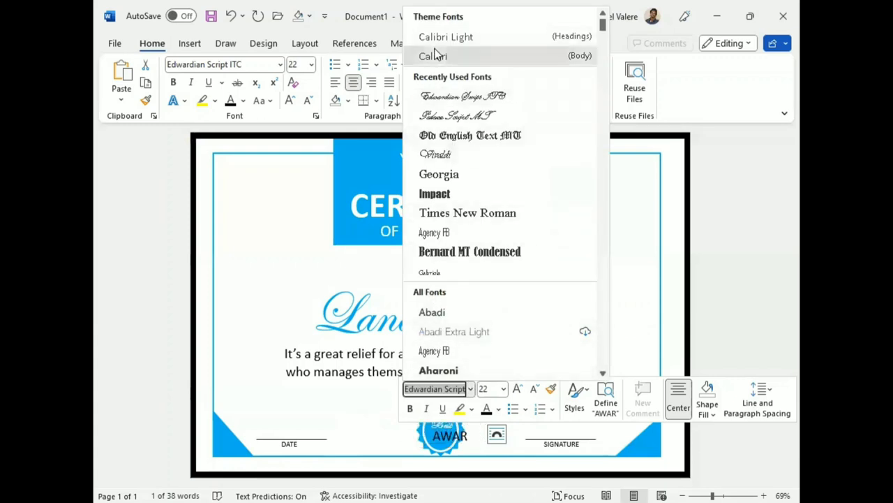
click(490, 445)
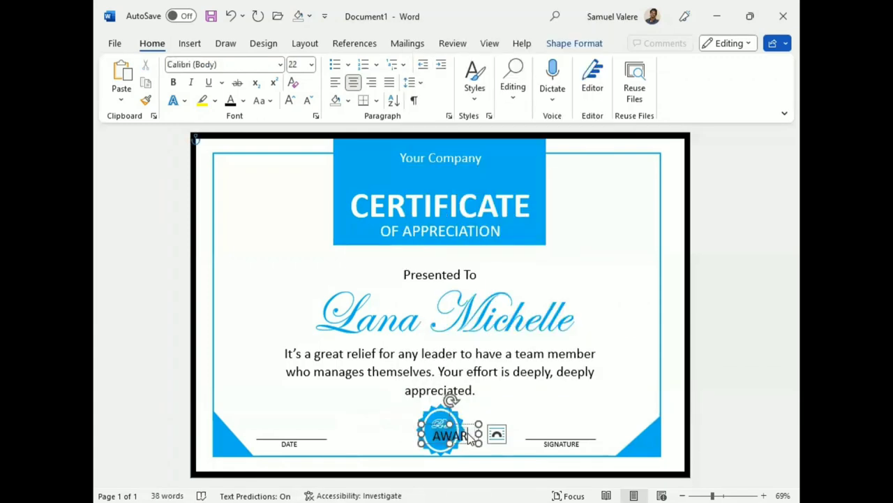
Complete the word as AWARD in bold white capitals
text(d)
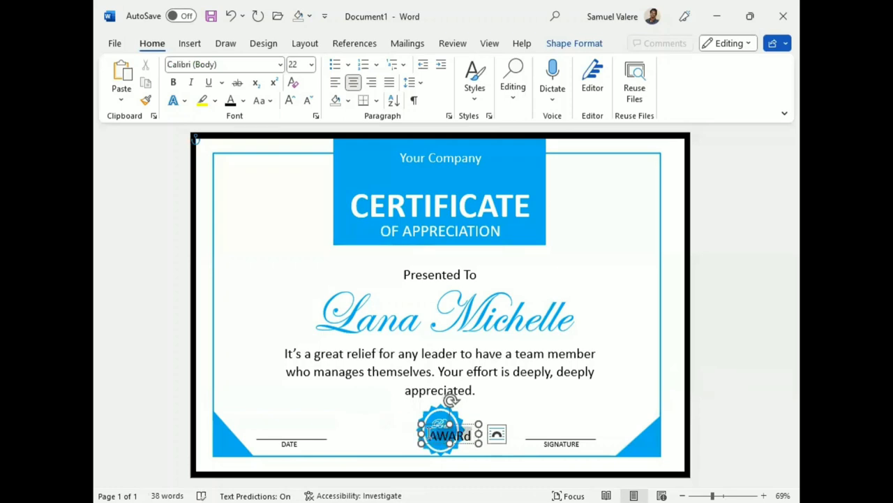
double_click(450, 435)
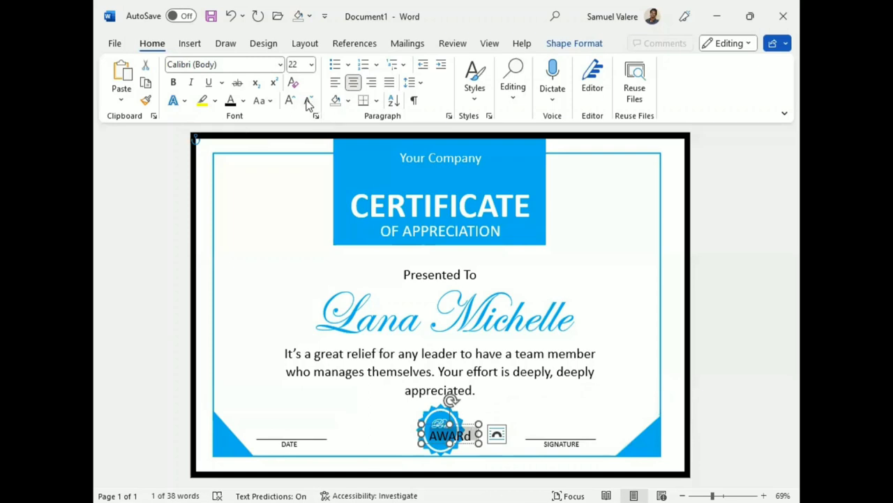
key(shift+F3)
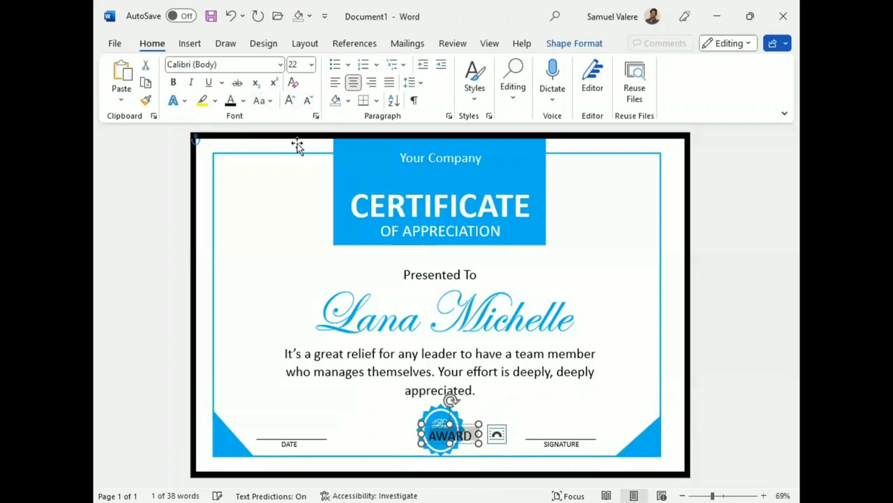
click(173, 83)
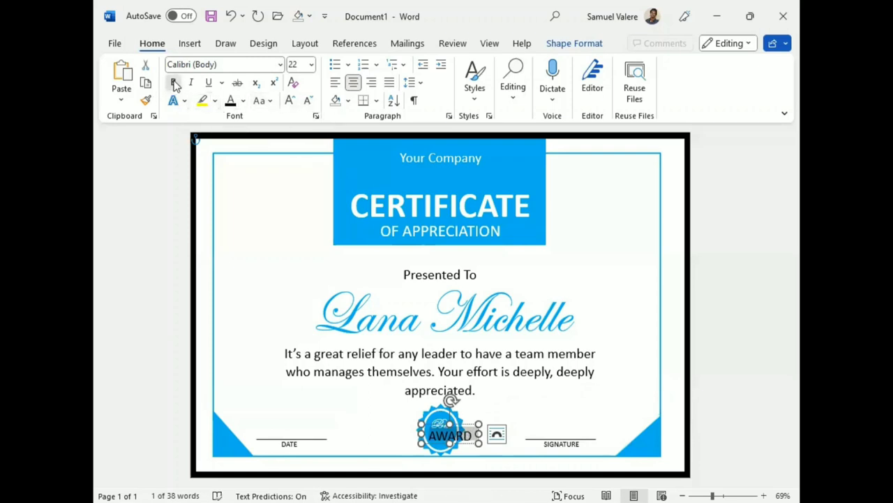
click(310, 101)
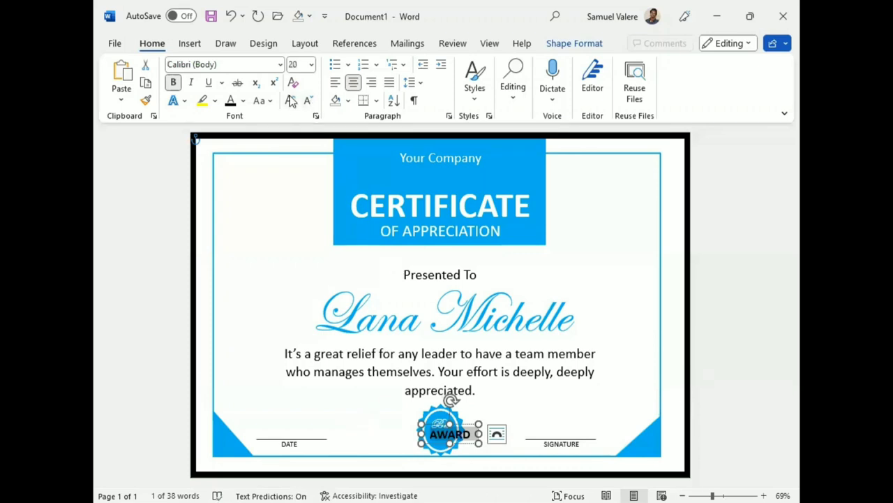
click(310, 101)
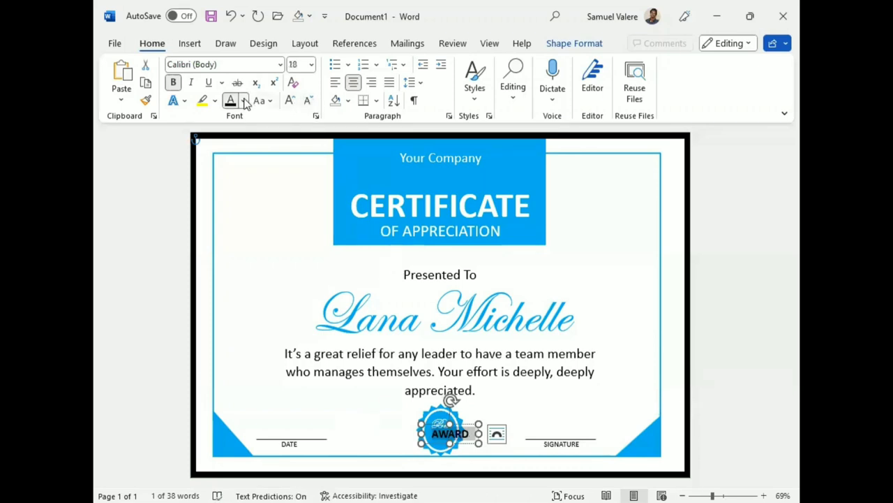
click(243, 101)
click(231, 160)
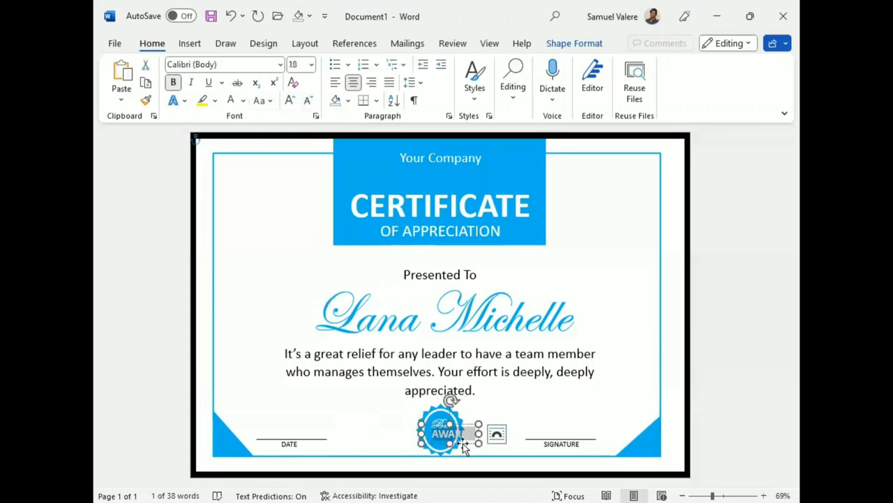
Shrink AWARD to 14 pt and centre its narrowed text box on the seal
drag(464, 440, 456, 440)
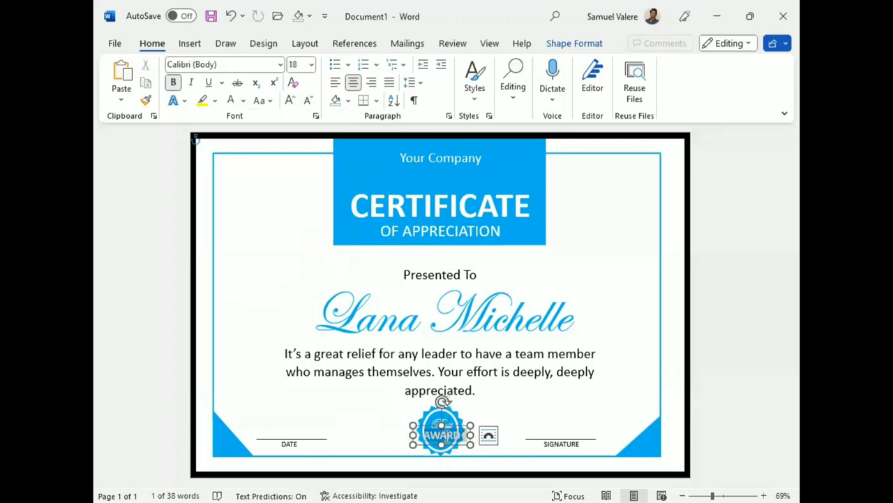
click(536, 393)
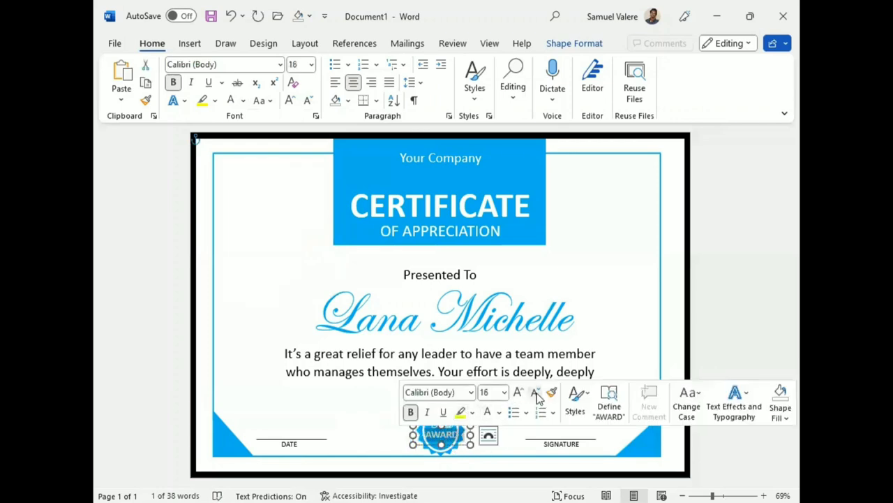
click(536, 393)
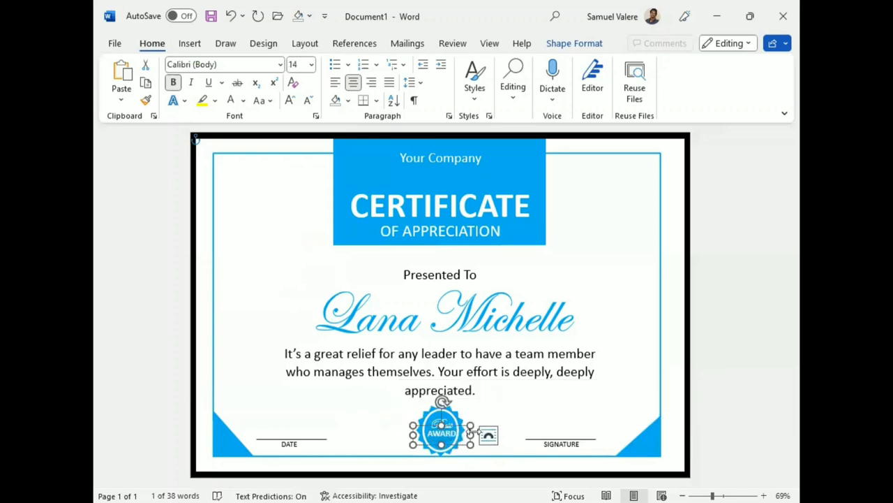
drag(470, 434, 450, 446)
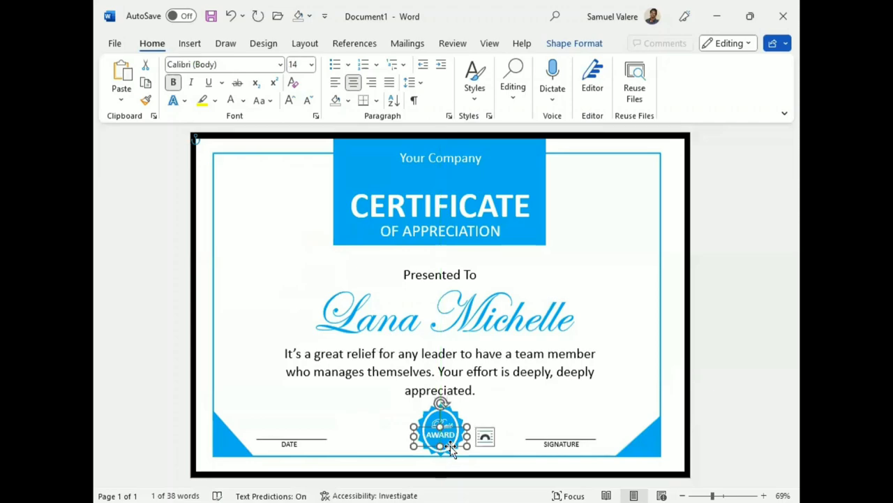